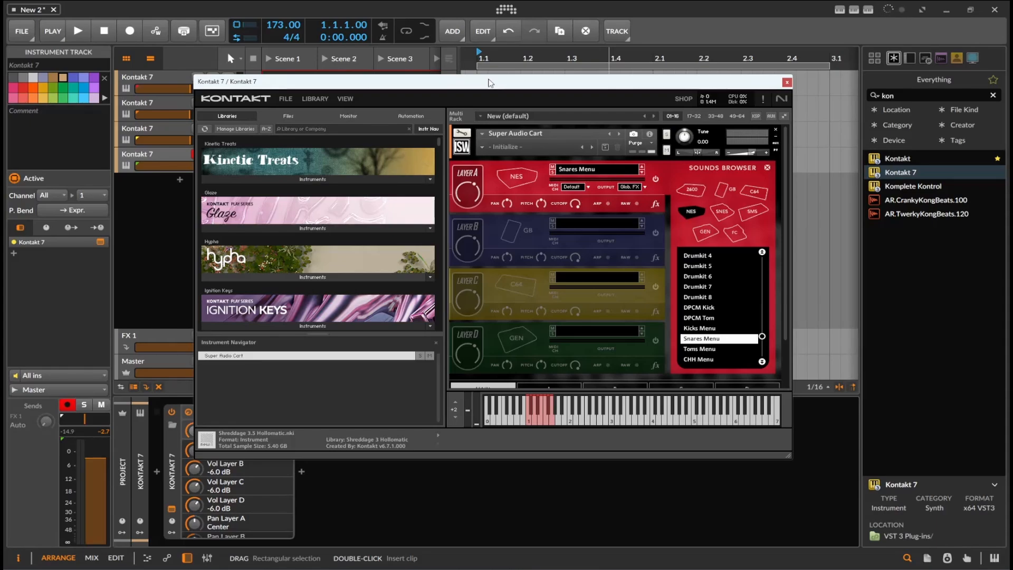
# - Open the Kontakt 7 windows of the third and second tracks to review their sounds, moving the windows clear of the track list
pyautogui.moveTo(490, 83); pyautogui.dragTo(594, 189)
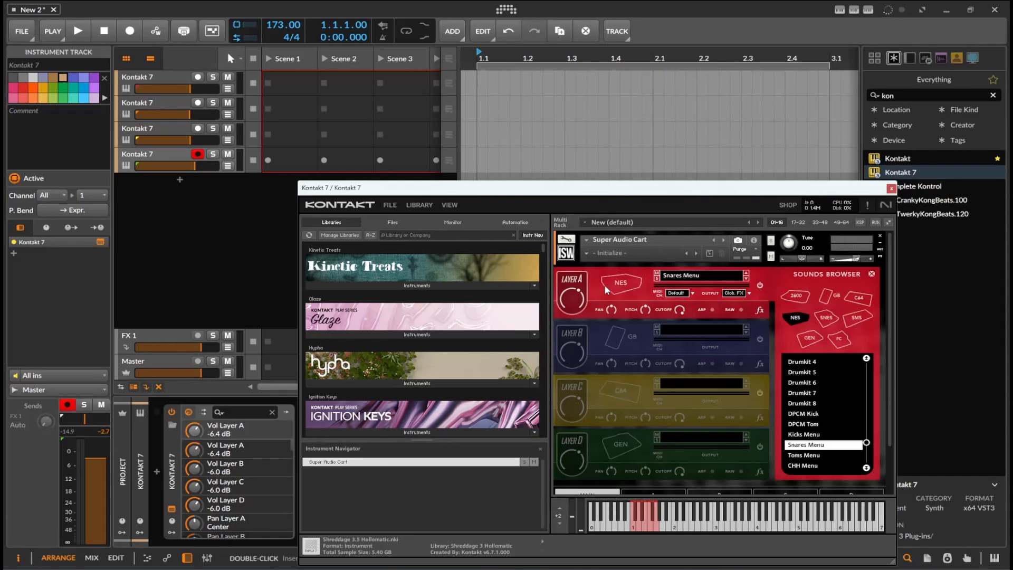
pyautogui.click(172, 132)
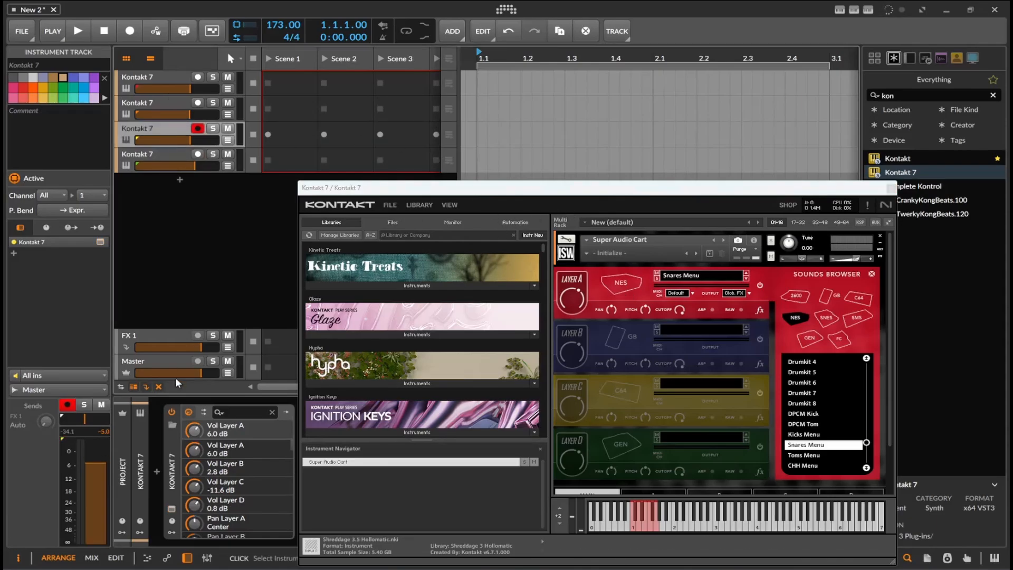
pyautogui.click(170, 511)
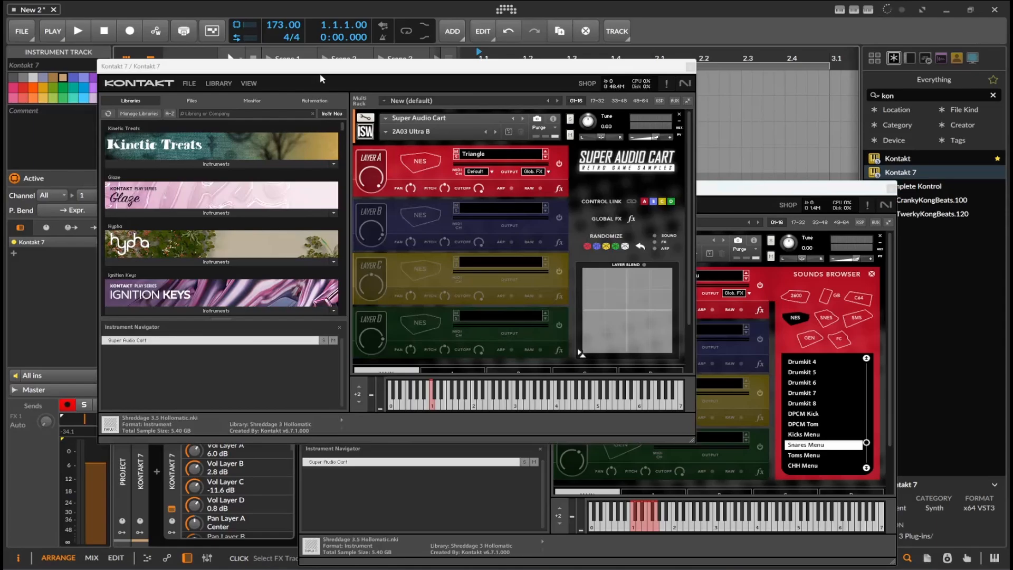
pyautogui.moveTo(318, 66); pyautogui.dragTo(565, 166)
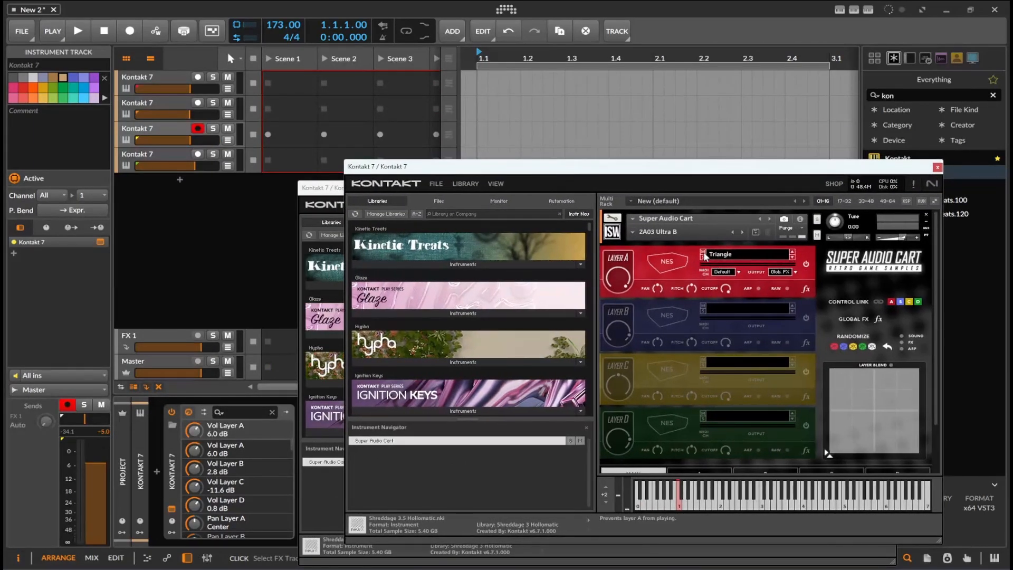
pyautogui.click(139, 108)
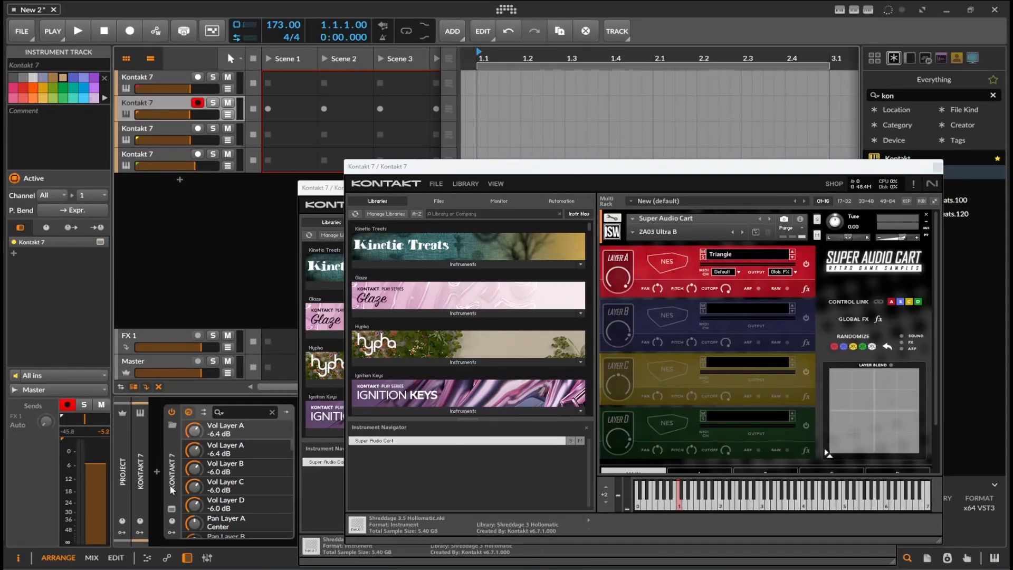
pyautogui.click(172, 509)
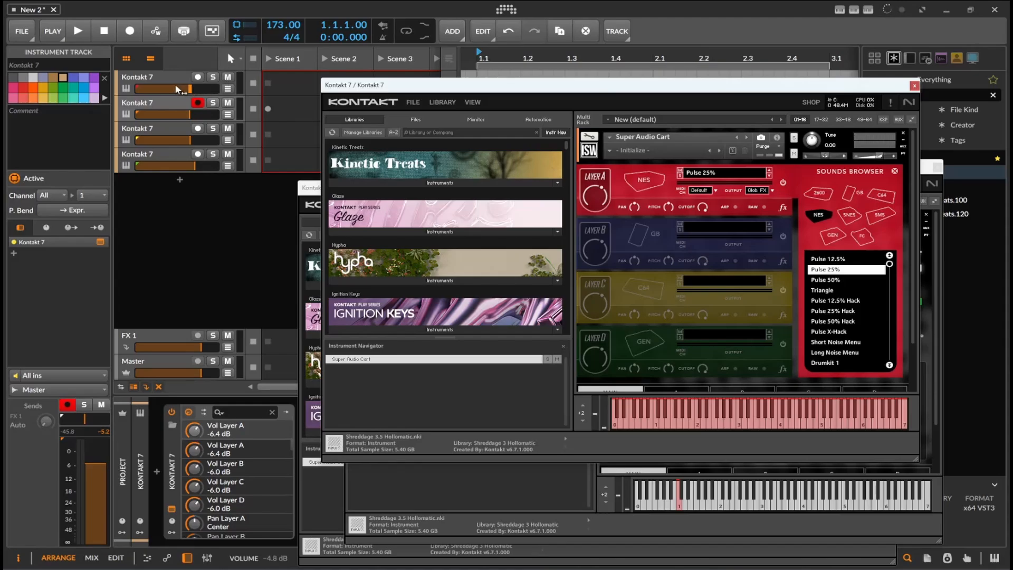
# - Open Kontakt 7 on the first track and set layer A to the NES Triangle sound with the Initialize preset
pyautogui.click(173, 83)
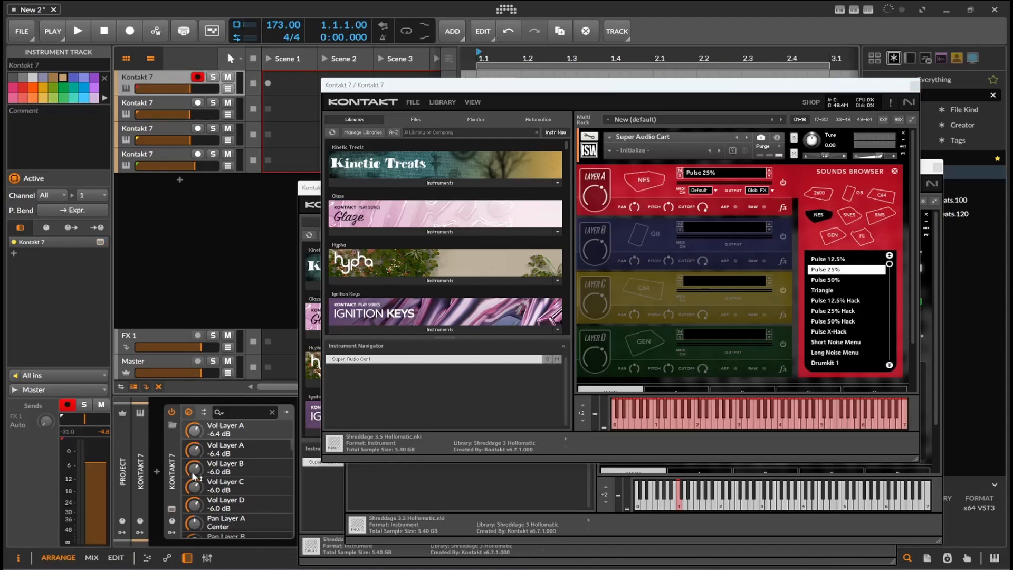
pyautogui.click(175, 510)
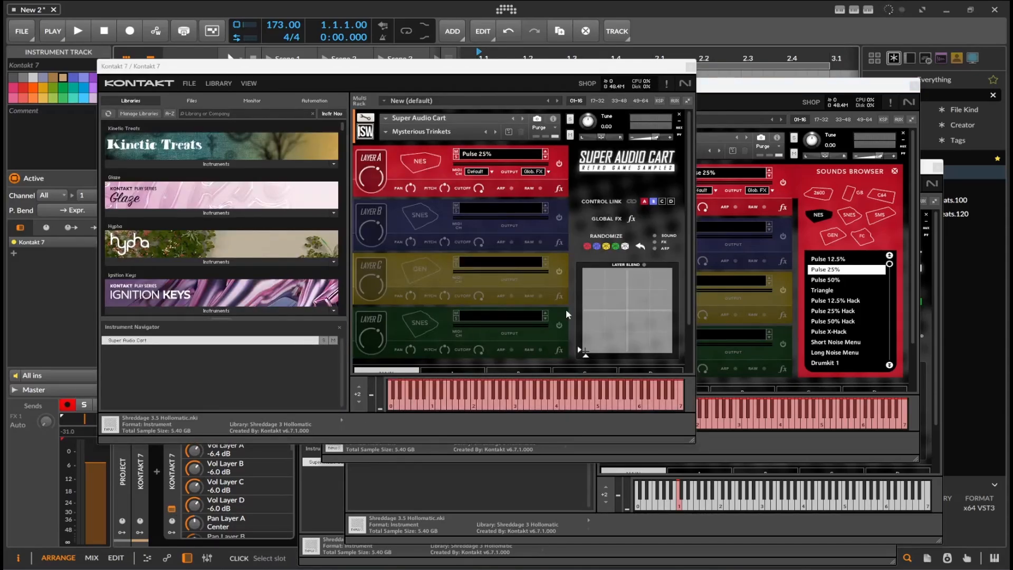
pyautogui.click(526, 155)
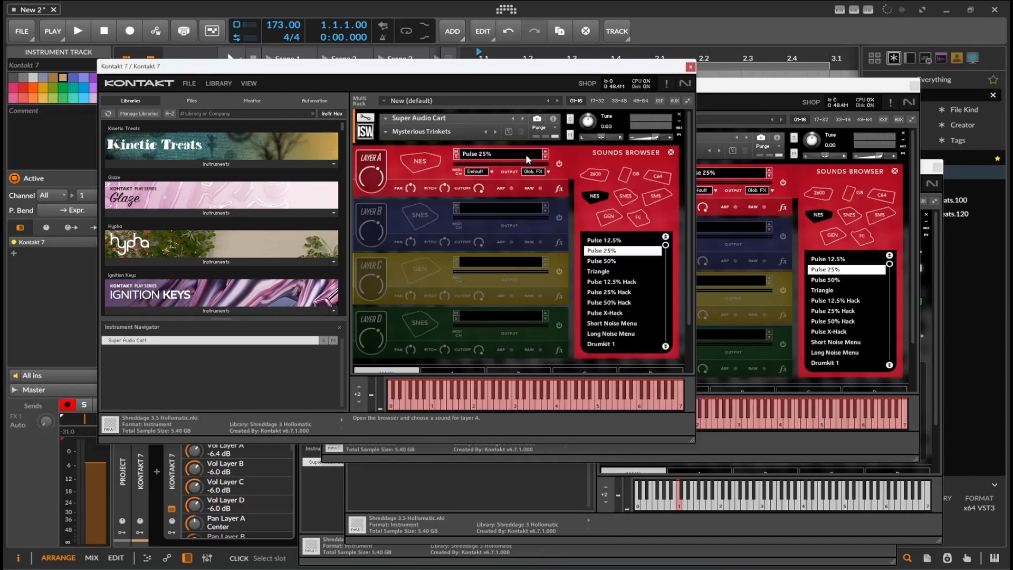
pyautogui.click(615, 262)
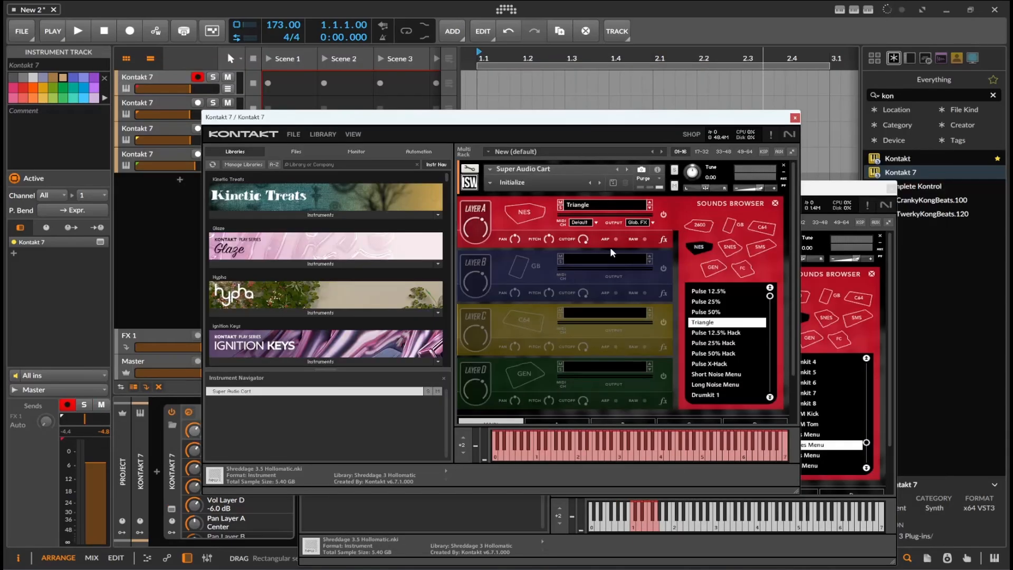
# - Audition the Triangle sound with several notes on the Kontakt keyboard, and close that instrument window
pyautogui.click(581, 437)
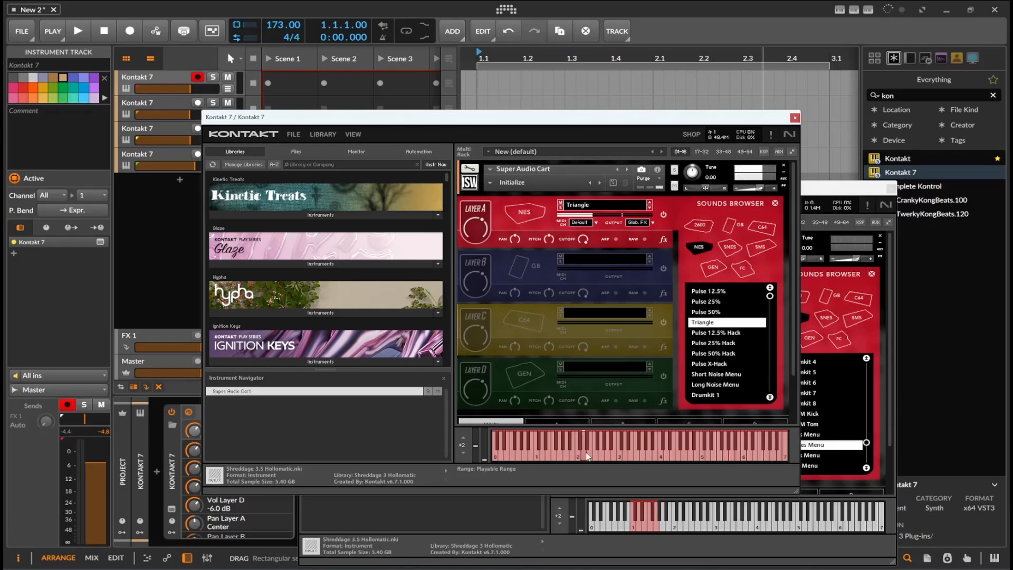
pyautogui.click(611, 458)
pyautogui.click(541, 459)
pyautogui.click(582, 458)
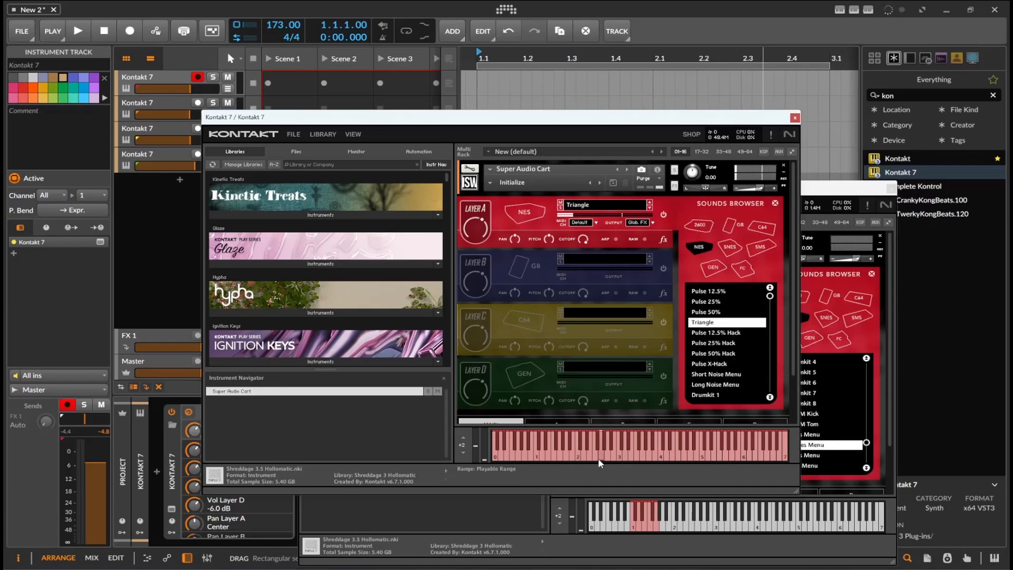
pyautogui.click(596, 458)
pyautogui.click(795, 117)
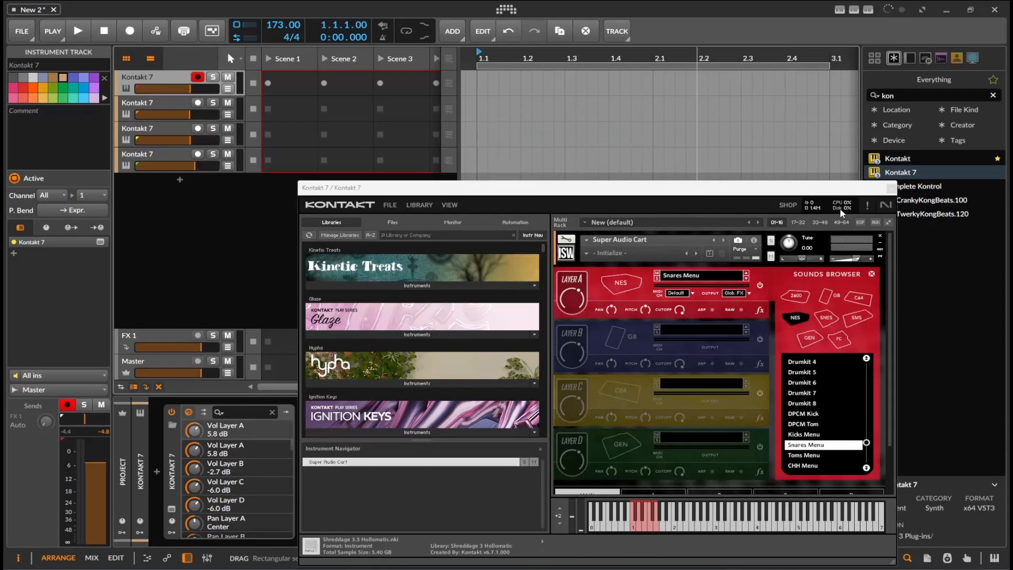
# - Audition the different hits of the Snares Menu sound on the Kontakt keyboard, and close its window
pyautogui.click(641, 515)
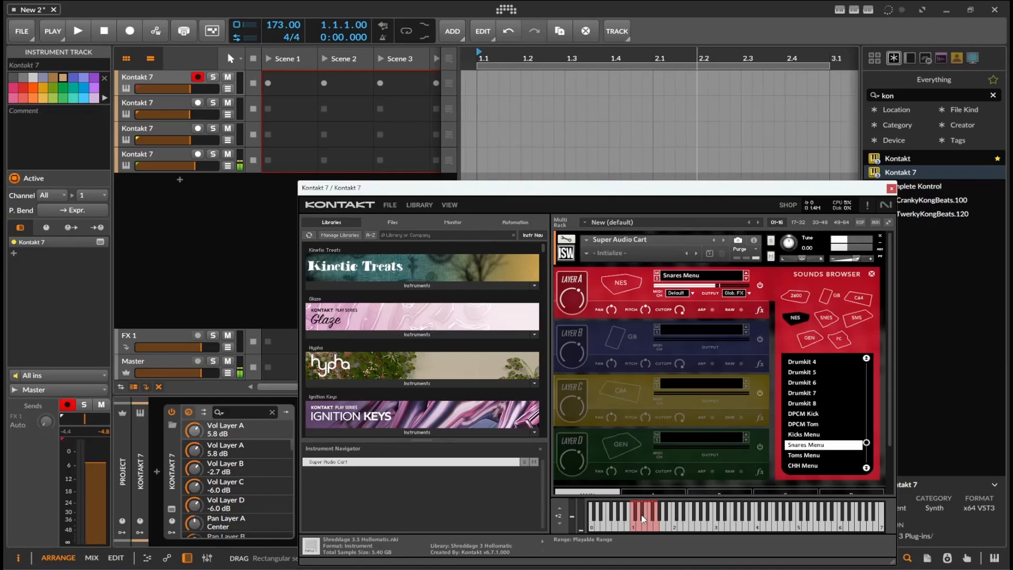
pyautogui.click(639, 519)
pyautogui.click(645, 526)
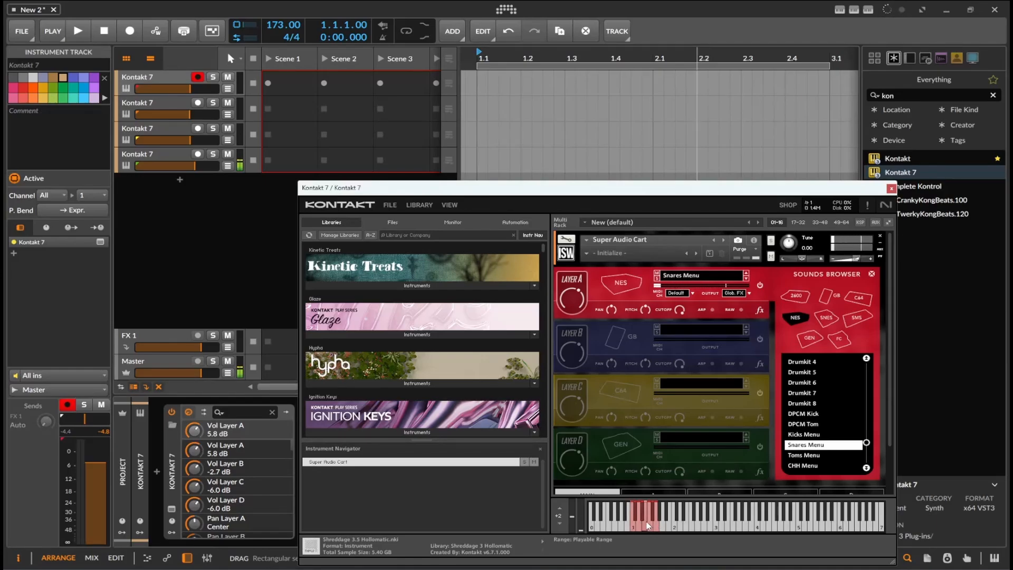
pyautogui.click(634, 520)
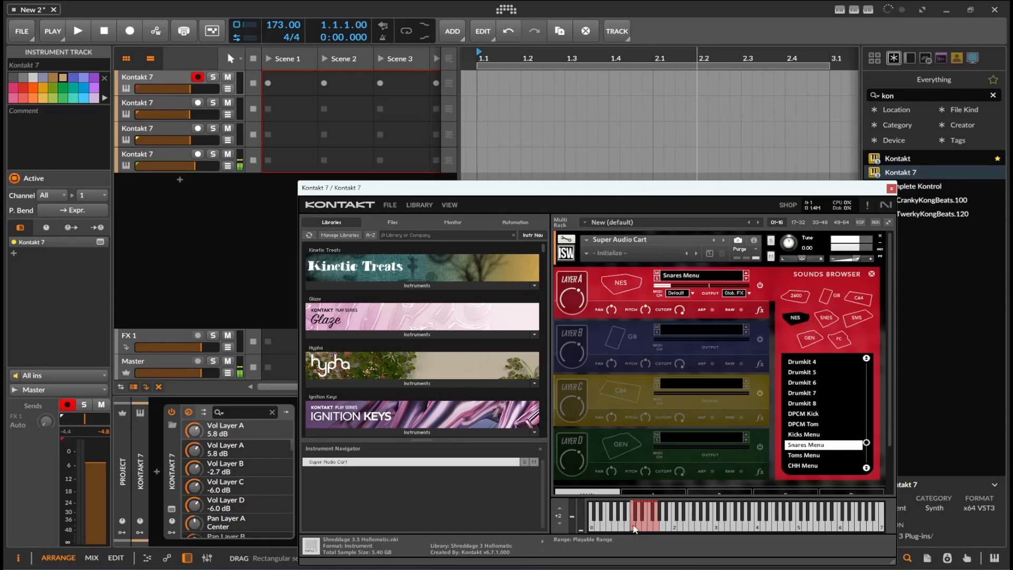
pyautogui.click(637, 531)
pyautogui.click(646, 525)
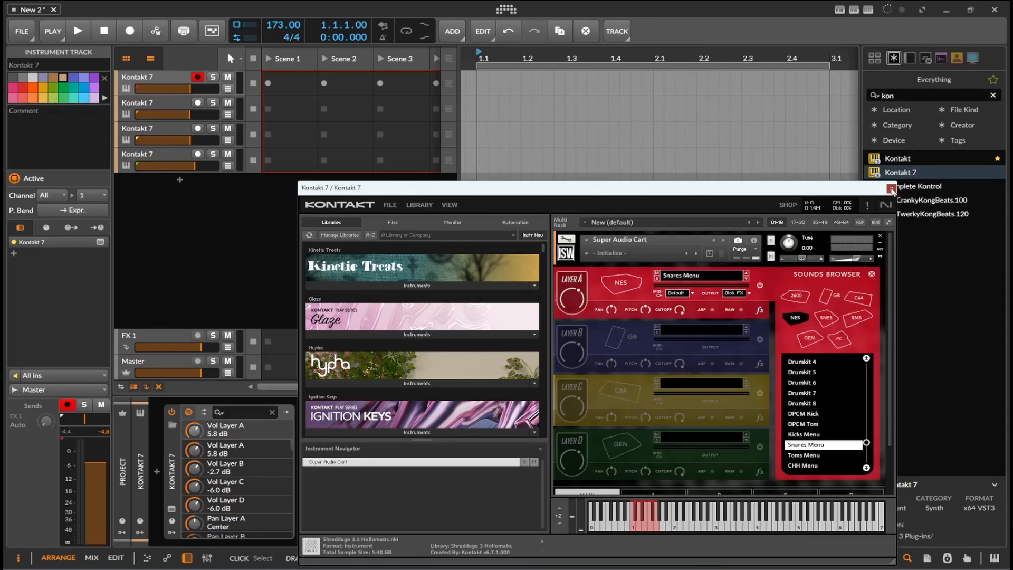
pyautogui.click(892, 189)
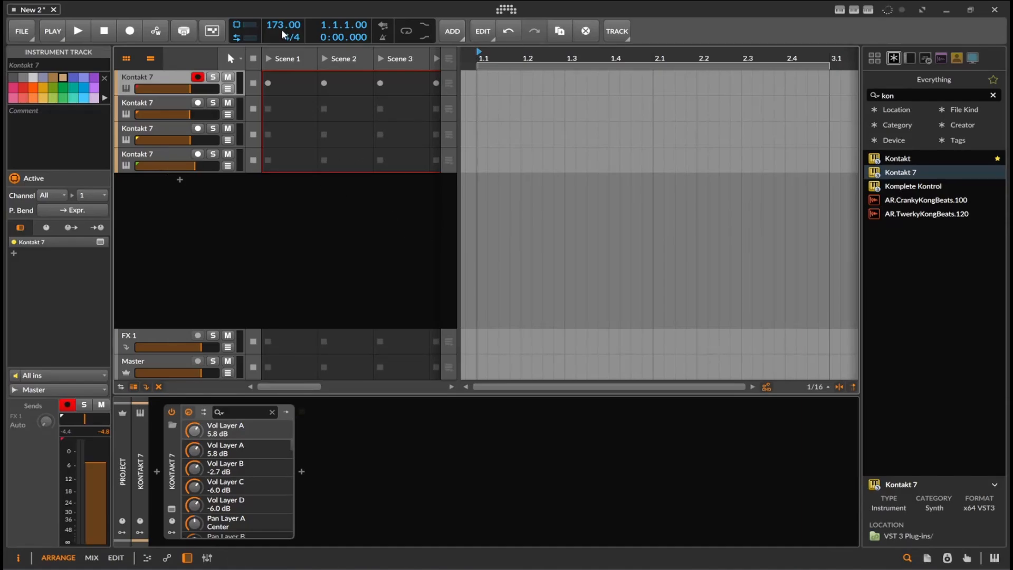
# - Set the project tempo to 183 BPM
pyautogui.moveTo(281, 30); pyautogui.dragTo(278, 23)
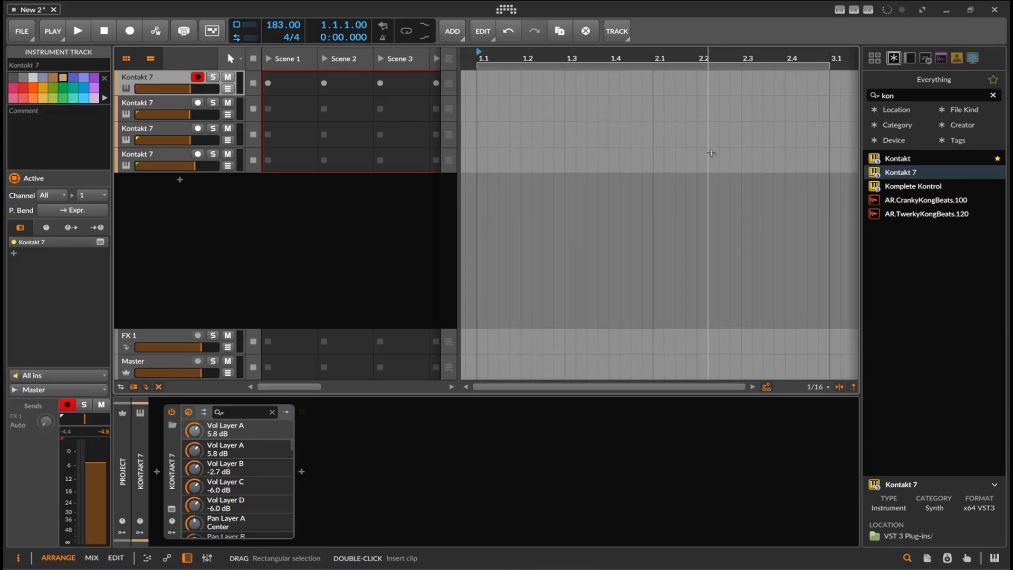
# - Insert a one-bar clip at bar 1 on the fourth track and add sixteenth-long D#1 notes on beats 2 and 4
pyautogui.doubleClick(488, 159)
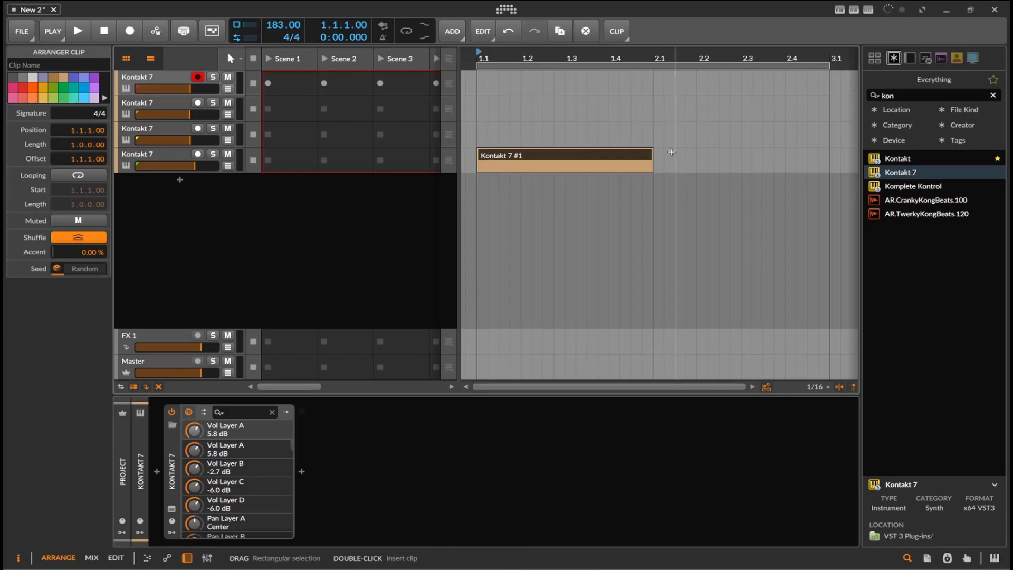
pyautogui.doubleClick(615, 157)
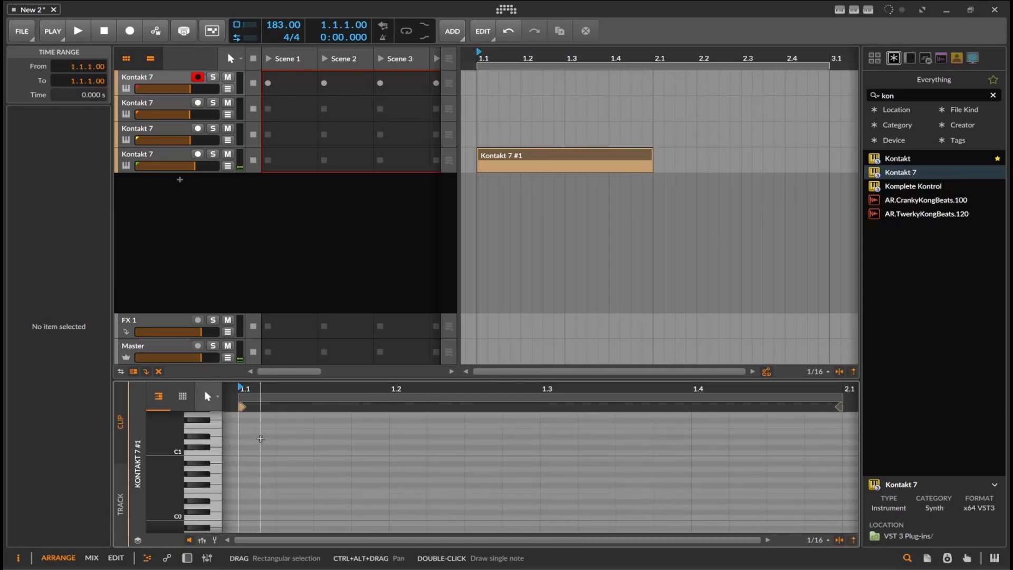
pyautogui.doubleClick(397, 438)
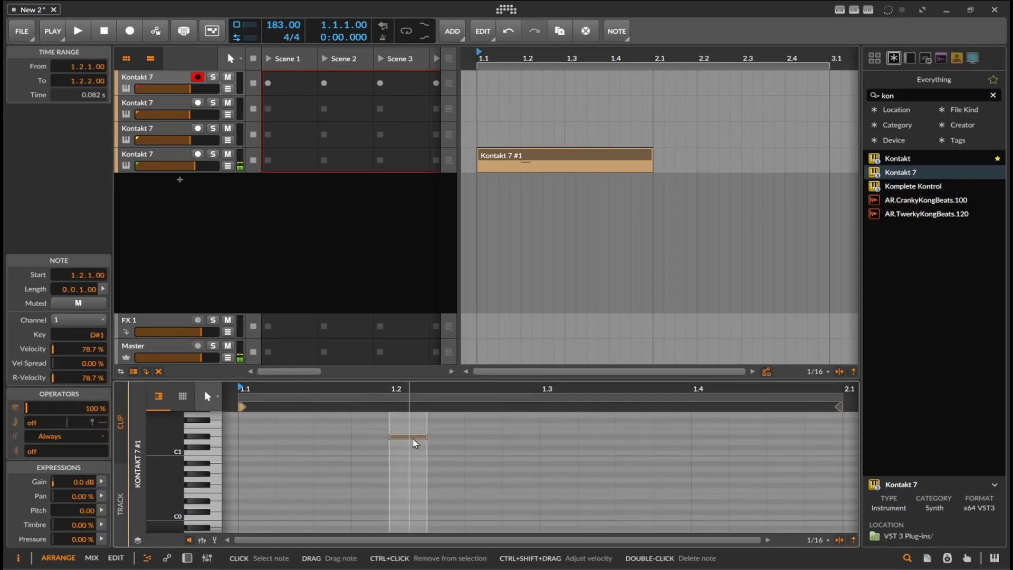
pyautogui.doubleClick(706, 438)
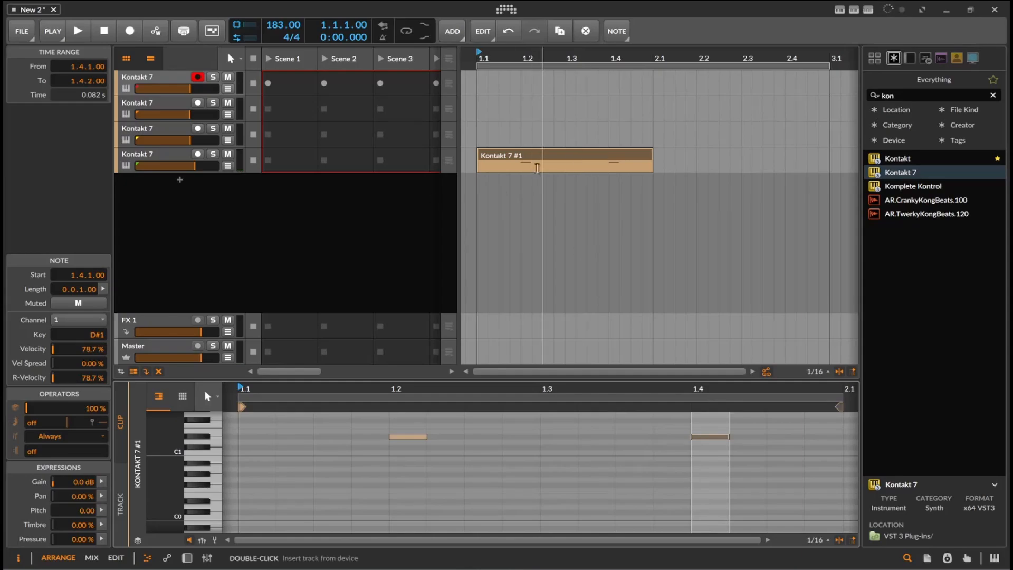
# - Insert a one-bar clip at bar 1 on the third track and add sixteenth-long D0 notes on beats 1 and 3
pyautogui.click(126, 142)
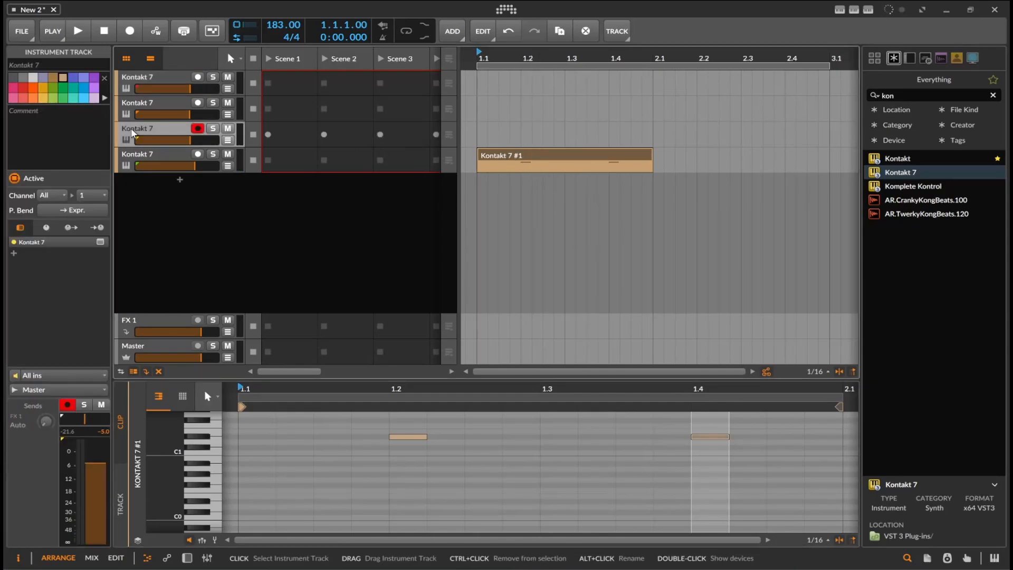
pyautogui.doubleClick(510, 132)
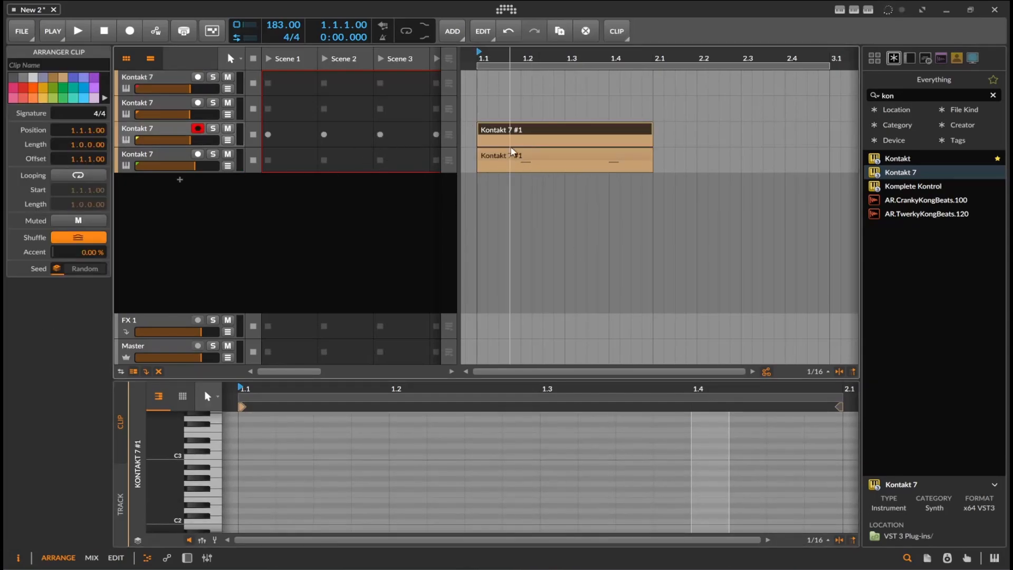
pyautogui.click(216, 512)
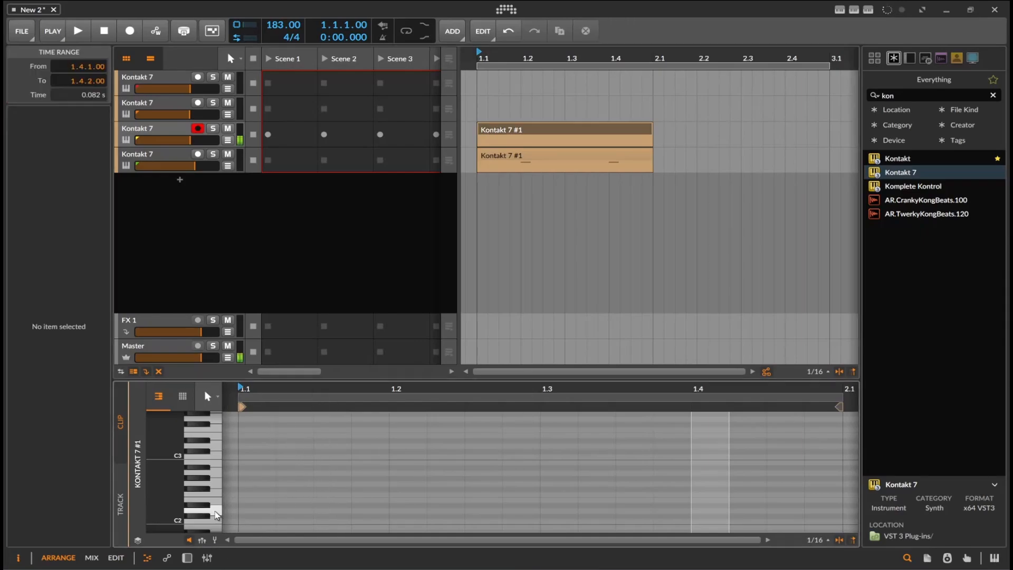
pyautogui.scroll(-4, 214, 520)
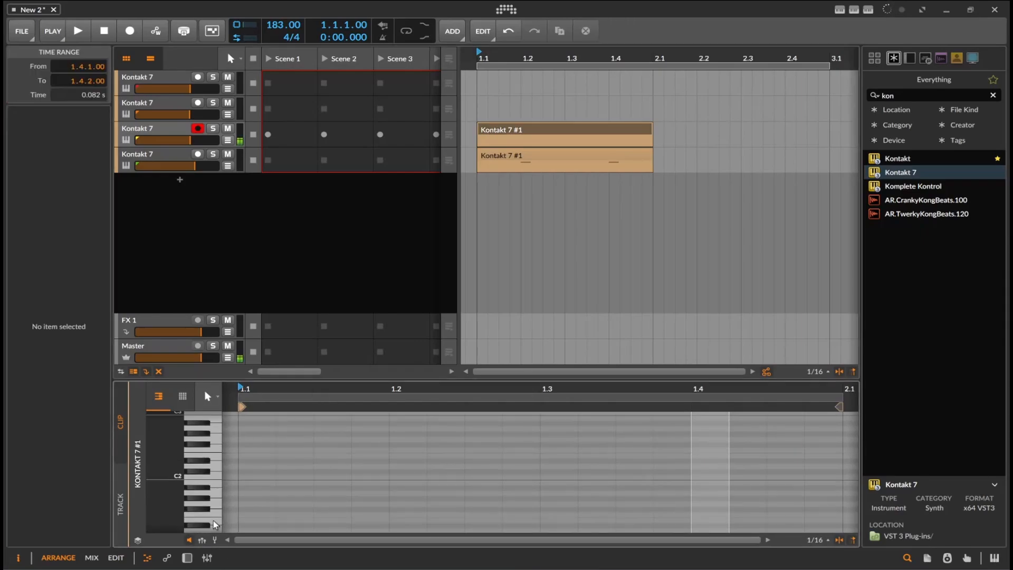
pyautogui.click(218, 508)
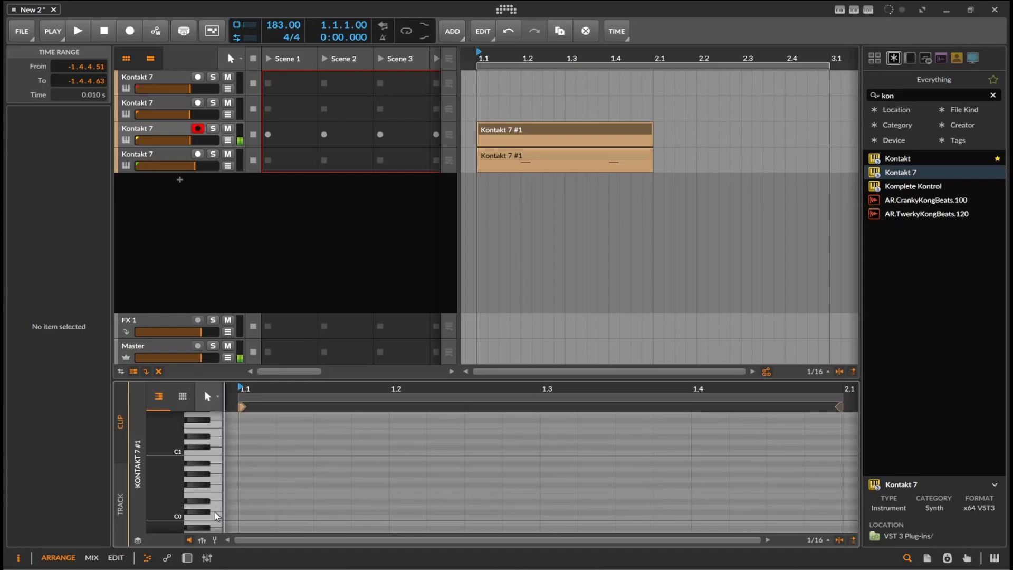
pyautogui.doubleClick(254, 508)
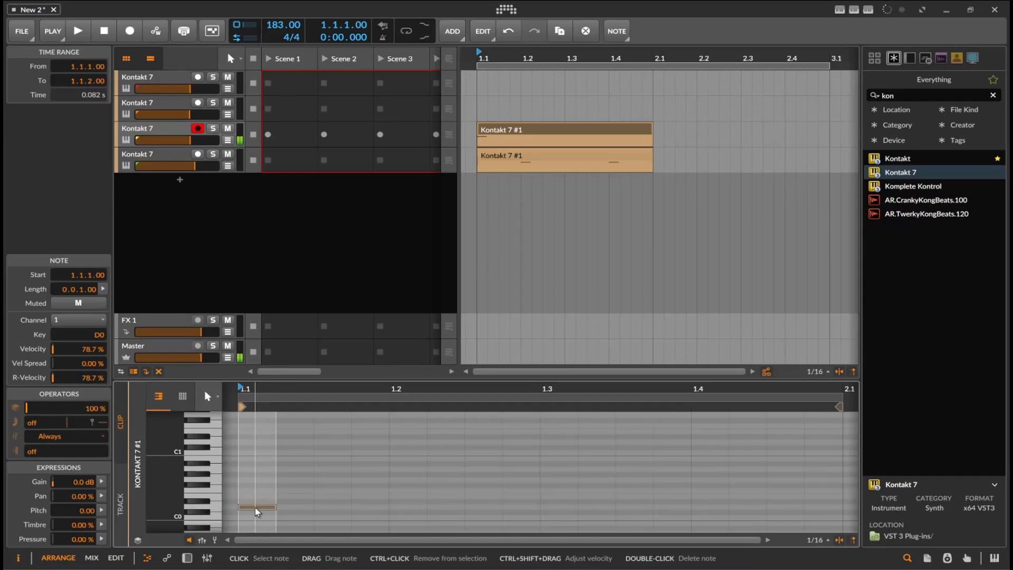
pyautogui.doubleClick(554, 504)
# - Play back the one-bar drum pattern from the start to check it
pyautogui.press('space')
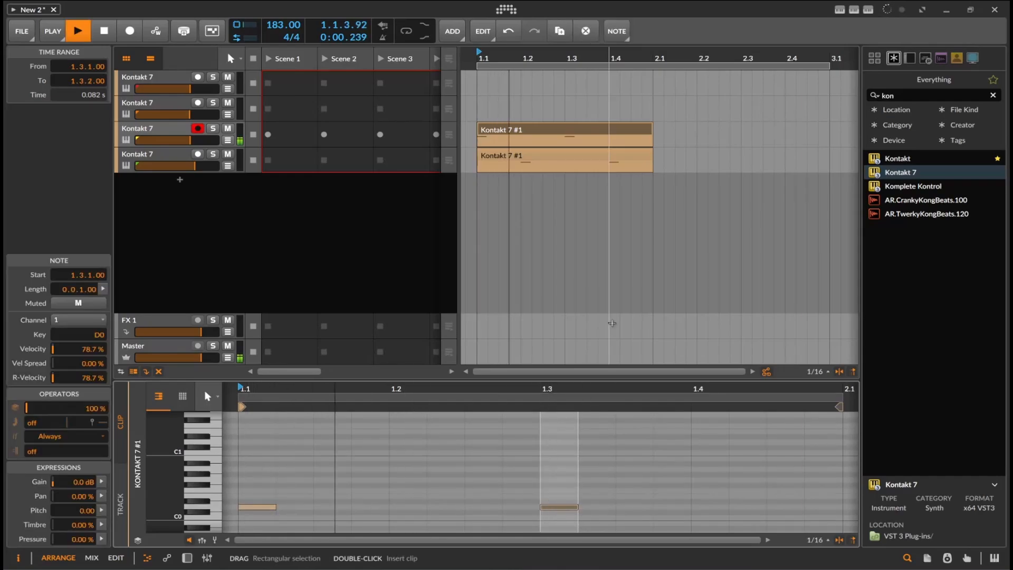
pyautogui.press('space')
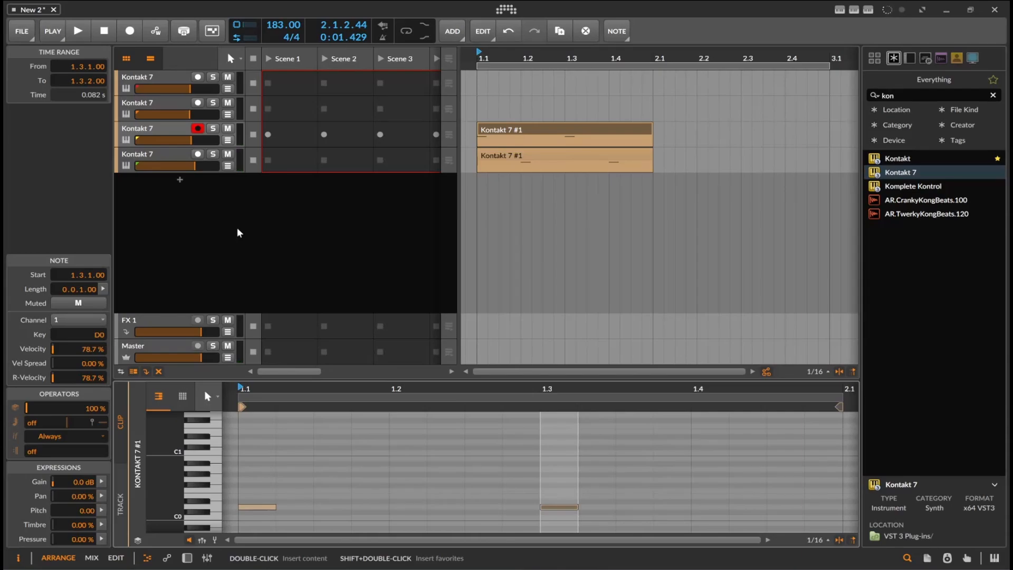
pyautogui.press('space')
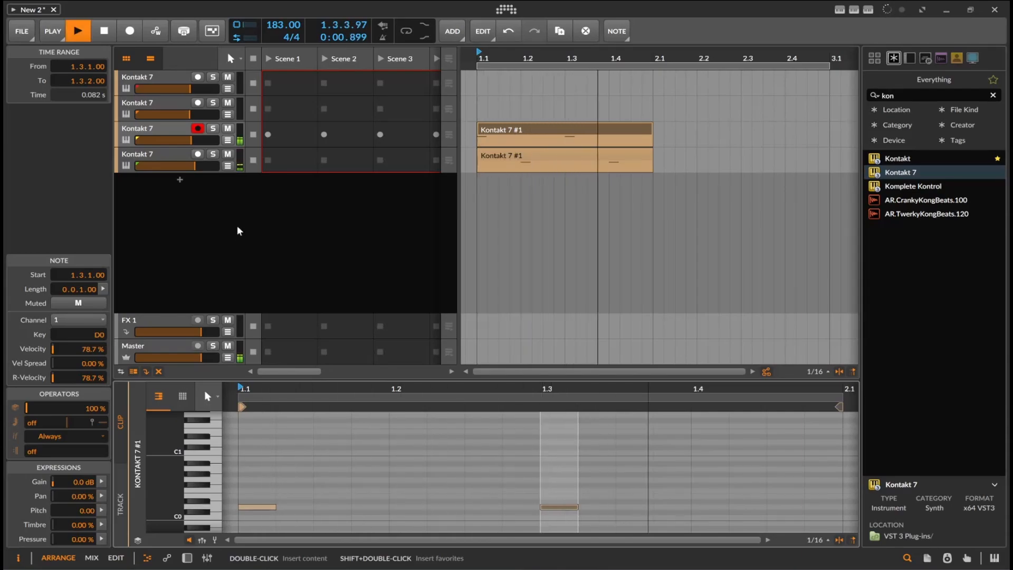
# - Extend the clips on the third and fourth tracks to two bars with their notes repeated, and play back the longer pattern
pyautogui.click(635, 159)
pyautogui.press('space')
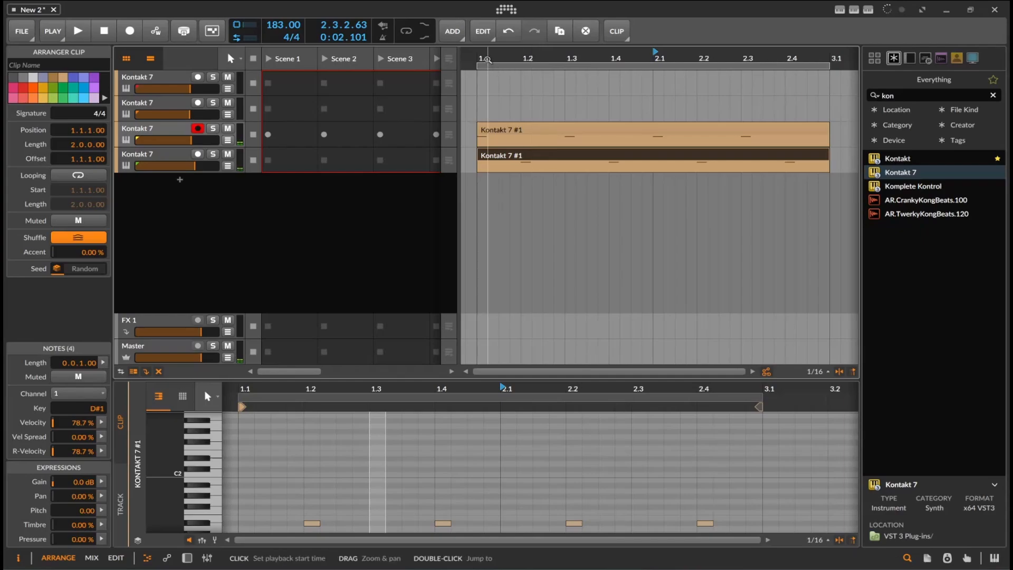
pyautogui.press('space')
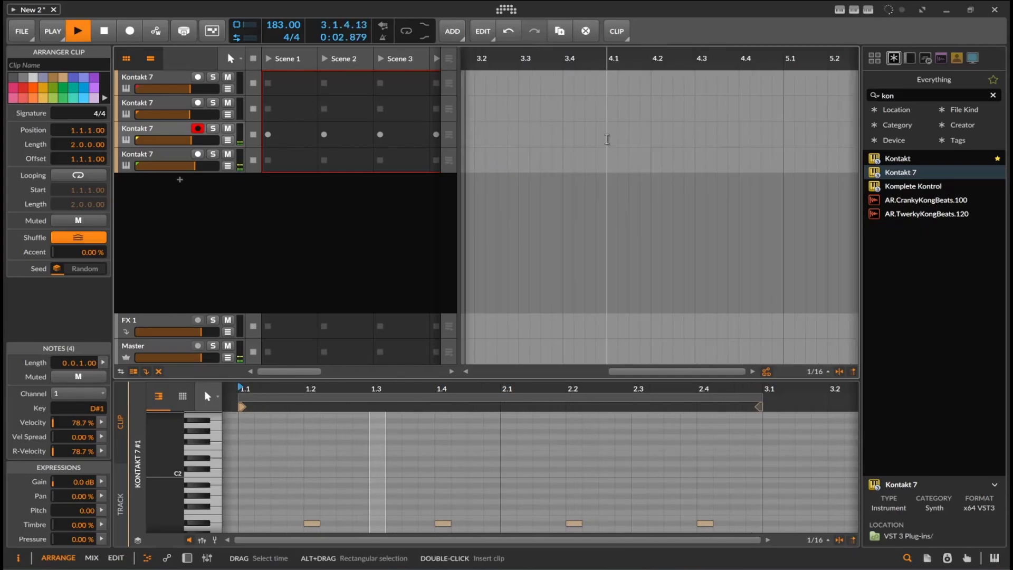
pyautogui.press('space')
pyautogui.press('space')
pyautogui.press('space')
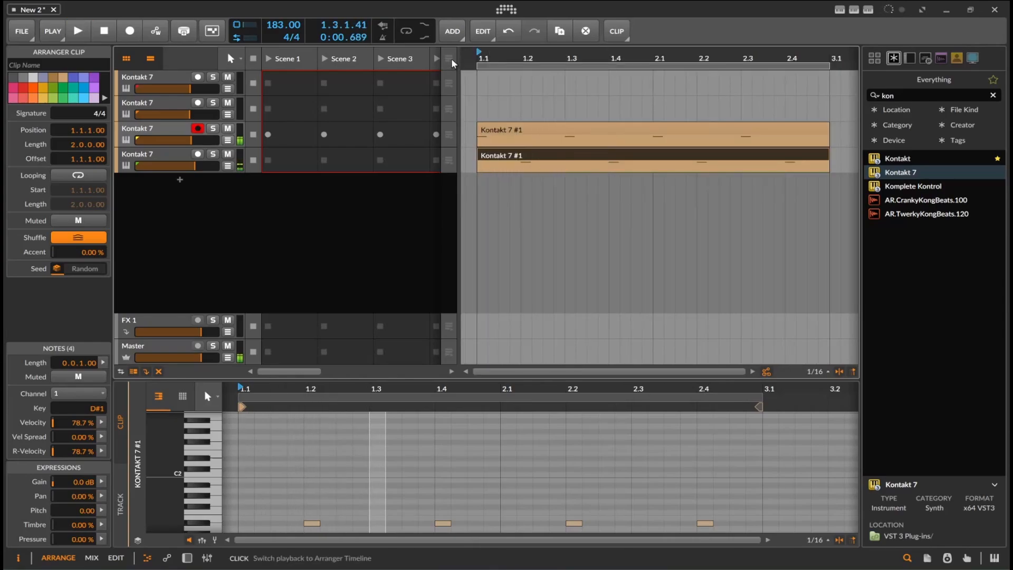
# - Turn on arranger looping and play back the two-bar drum pattern
pyautogui.click(411, 31)
pyautogui.press('space')
pyautogui.scroll(-2, 579, 143)
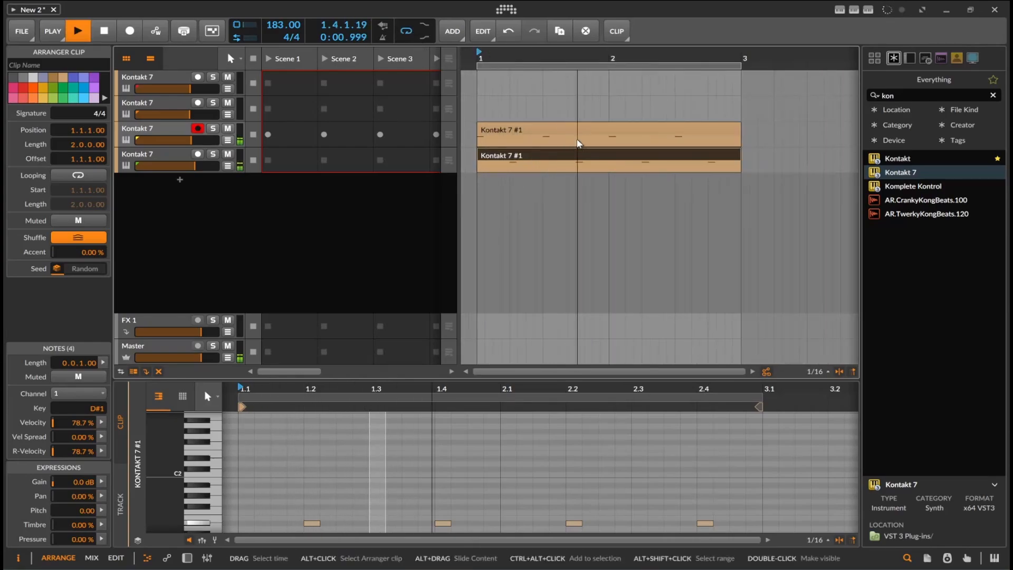
pyautogui.scroll(-2, 579, 142)
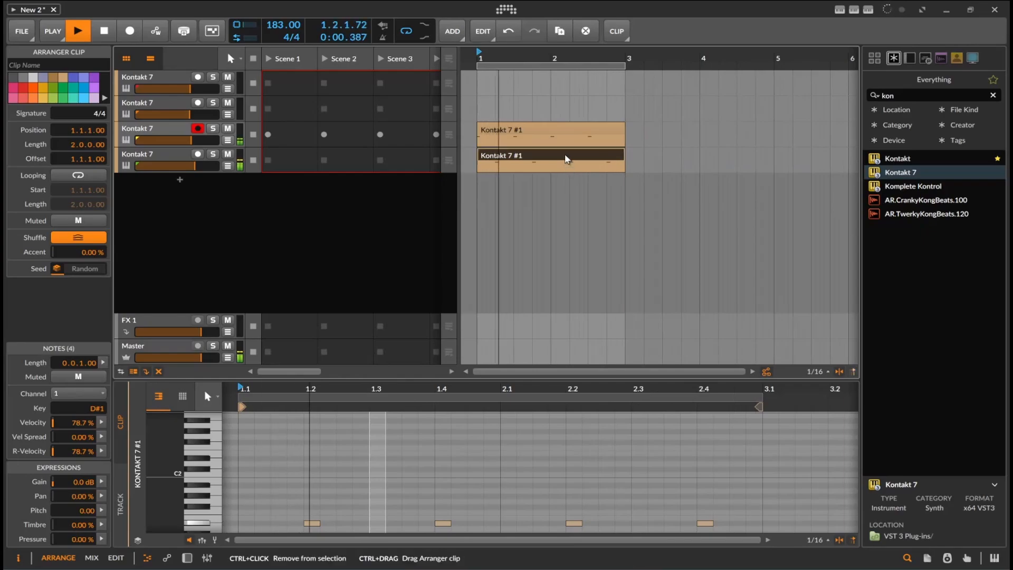
# - Duplicate the drum clips on the third and fourth tracks so the pattern spans four bars
pyautogui.keyDown('ctrl'); pyautogui.click(568, 160); pyautogui.keyUp('ctrl')
pyautogui.keyDown('ctrl'); pyautogui.click(567, 160); pyautogui.keyUp('ctrl')
pyautogui.keyDown('ctrl'); pyautogui.click(558, 131); pyautogui.keyUp('ctrl')
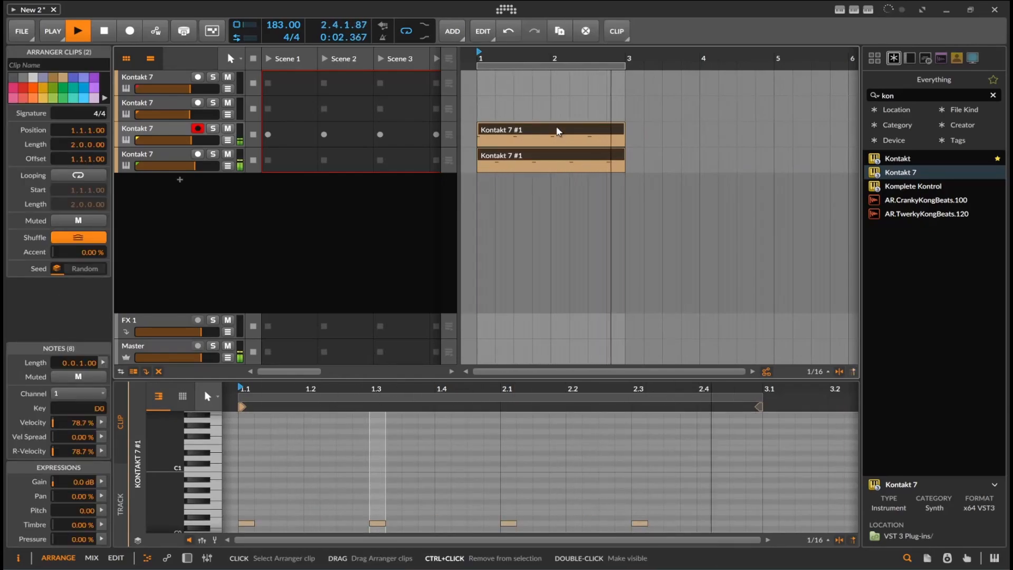
pyautogui.press('space')
pyautogui.hotkey('ctrl', 'd')
# - Add sixteenth-long D#1 notes on the third sixteenth of beat 2 in all four bars of the fourth track's clip, and play back the pattern
pyautogui.click(611, 475)
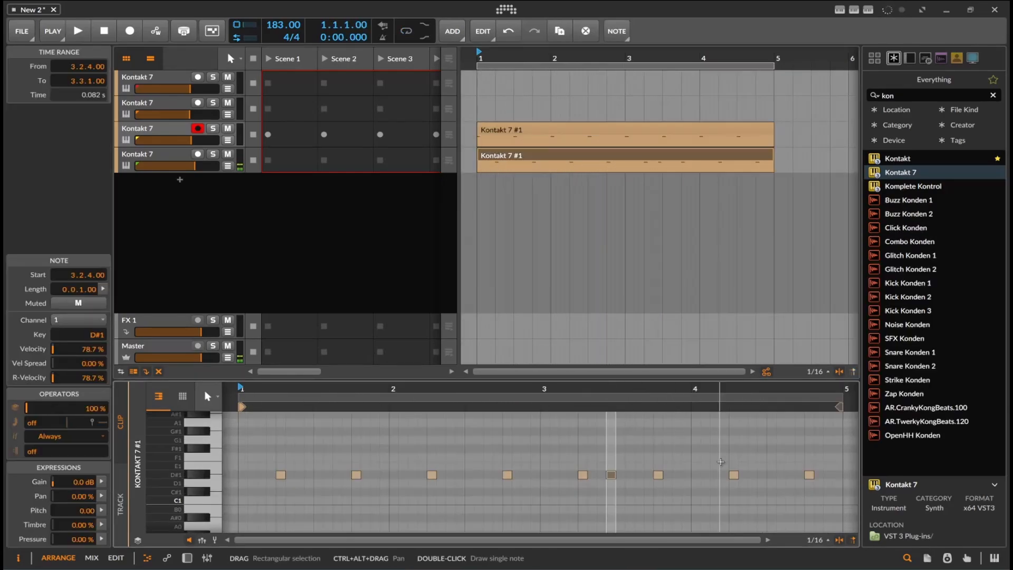
pyautogui.doubleClick(765, 475)
pyautogui.press('space')
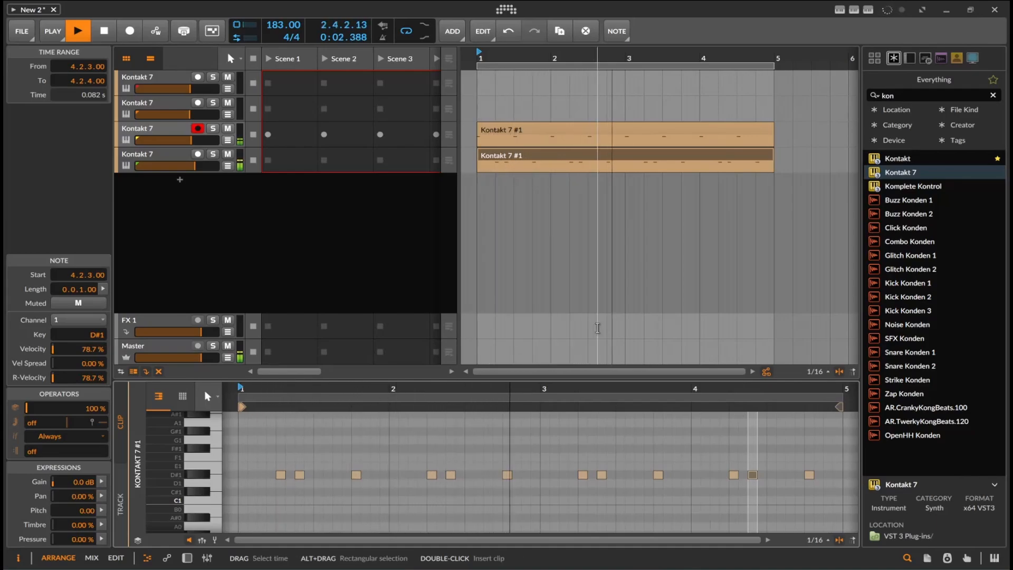
pyautogui.press('space')
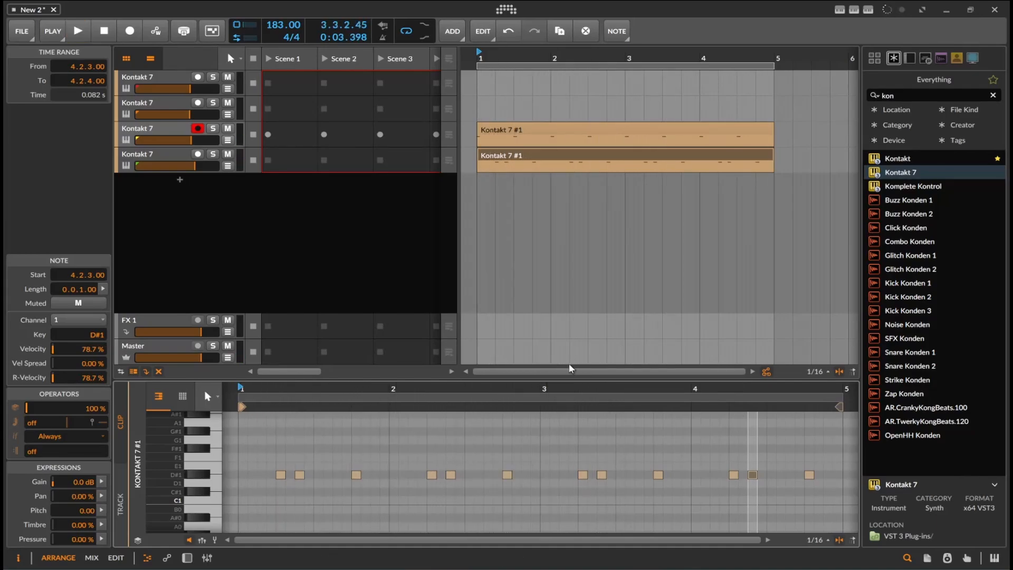
pyautogui.press('space')
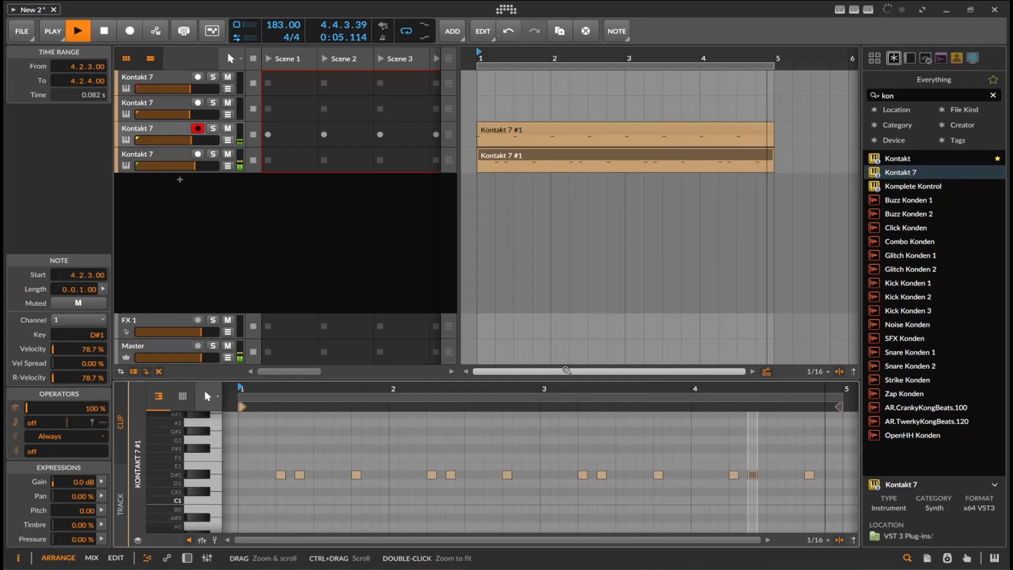
pyautogui.press('space')
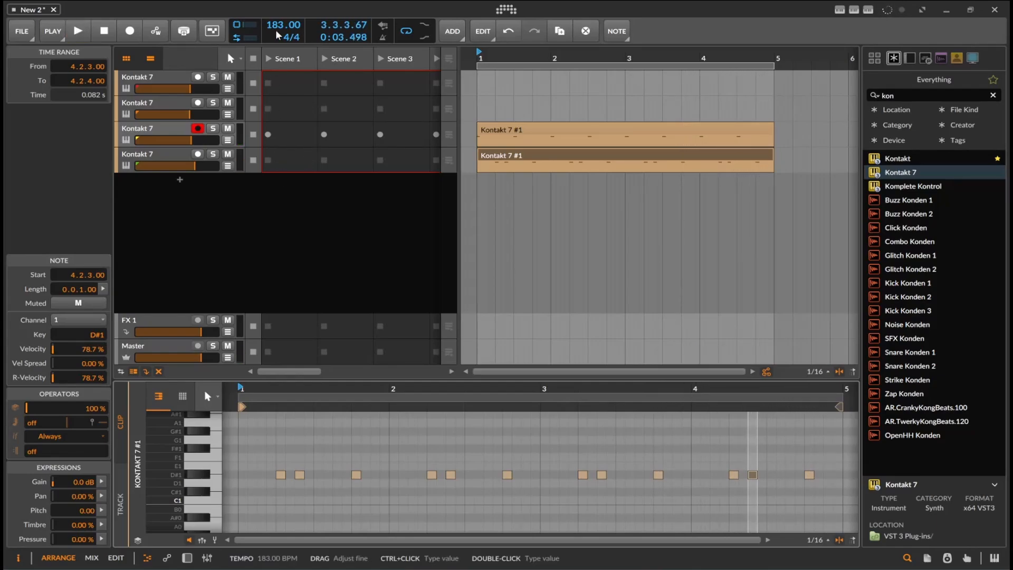
# - Set the project tempo to 189 BPM and play back the drum pattern
pyautogui.moveTo(276, 22); pyautogui.dragTo(276, 23)
pyautogui.press('space')
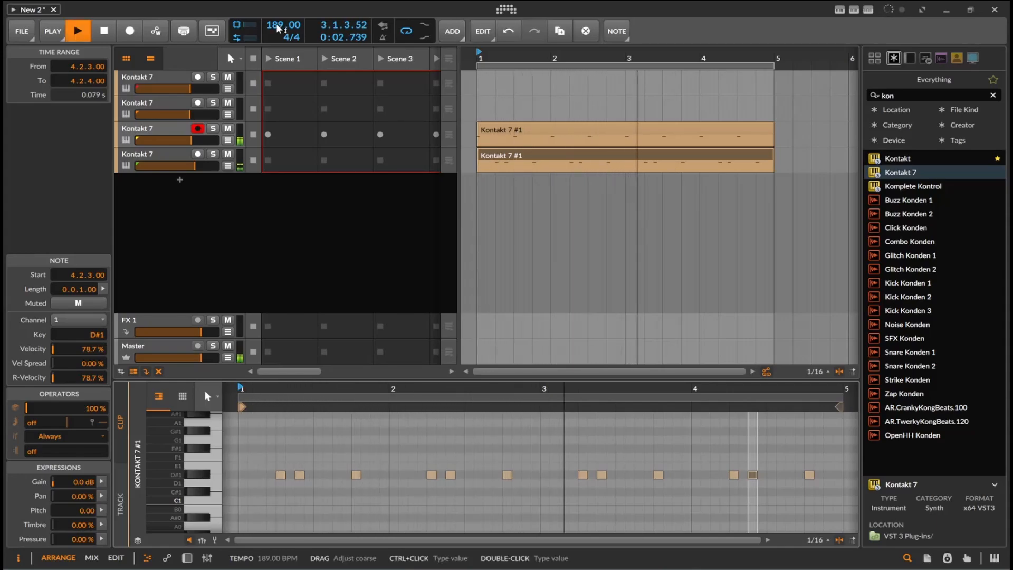
pyautogui.press('space')
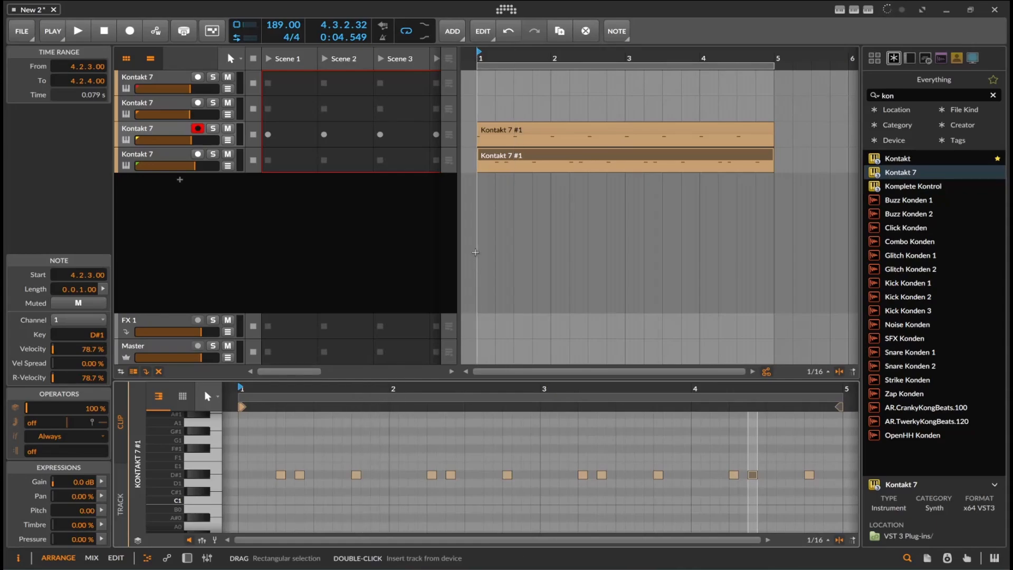
# - Open the third track's clip, audition the F#1 sound and place a sixteenth-long F#1 note at 1.1.3
pyautogui.click(497, 133)
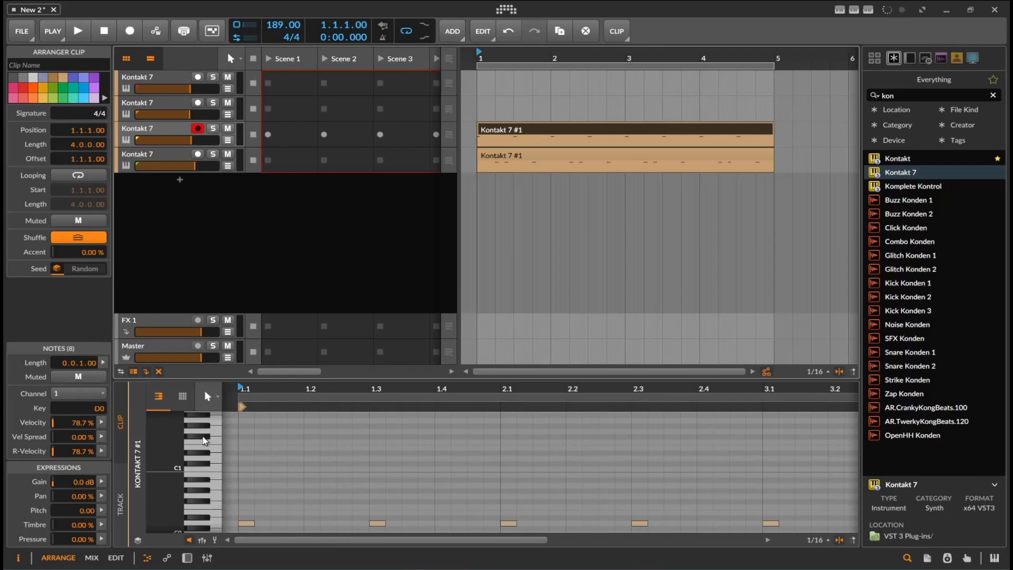
pyautogui.click(204, 438)
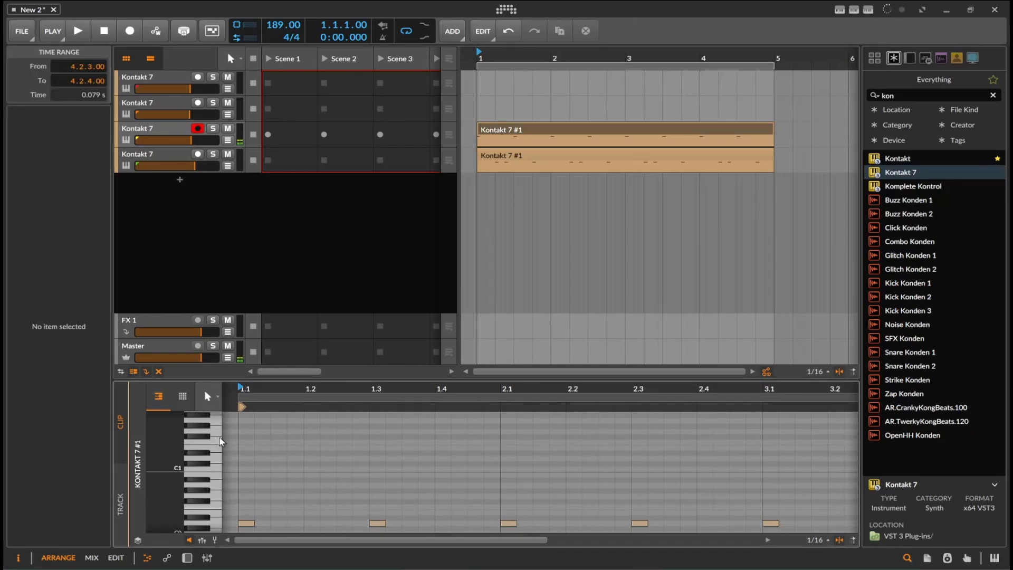
pyautogui.click(244, 437)
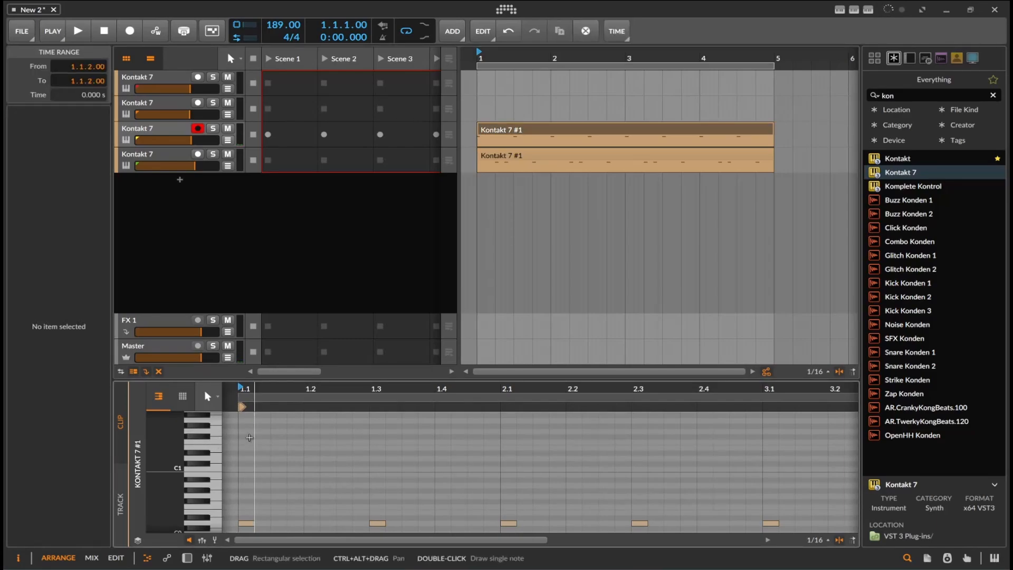
pyautogui.doubleClick(249, 437)
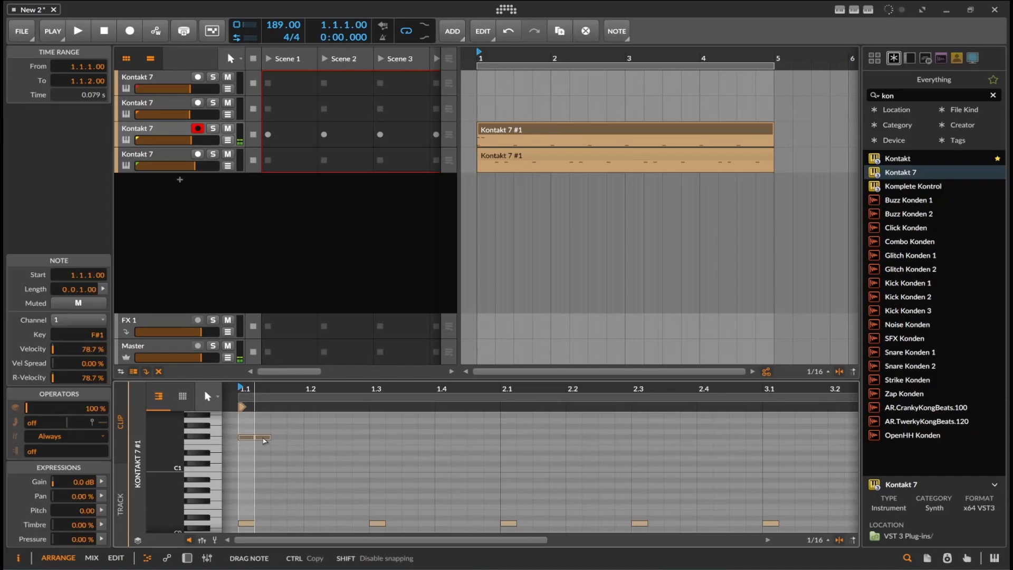
pyautogui.moveTo(249, 437); pyautogui.dragTo(285, 441)
pyautogui.doubleClick(296, 437)
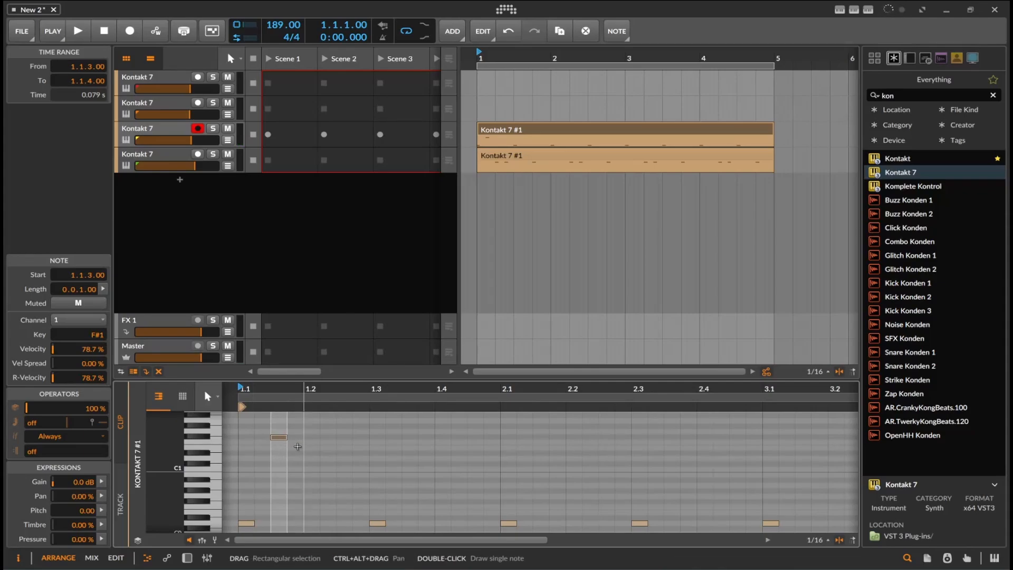
# - Add sixteenth-long F#1 notes at 1.3.3, 2.1.3, 2.3.3 and 3.1.3 in the third track's clip, and play back the pattern
pyautogui.doubleClick(415, 434)
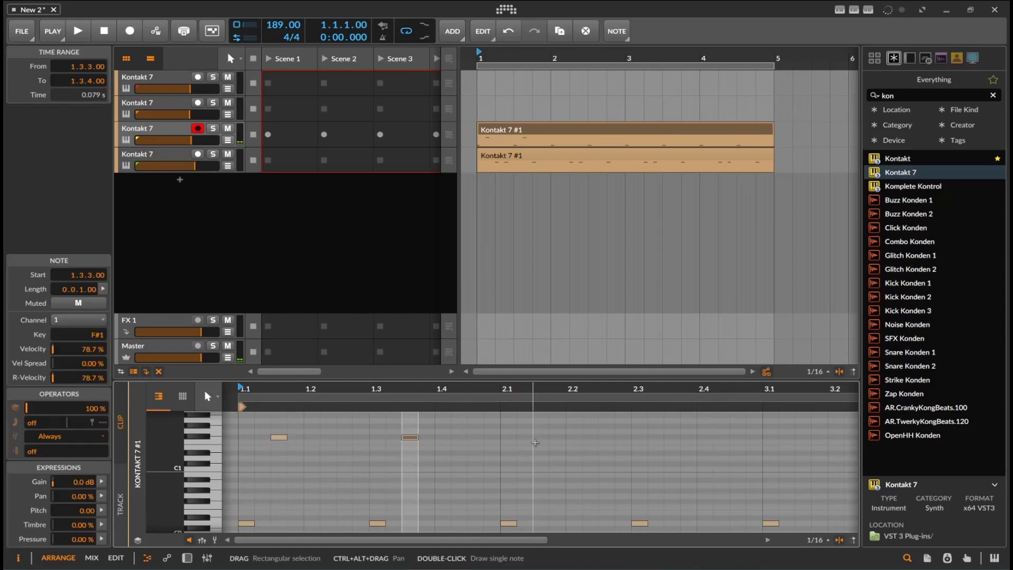
pyautogui.doubleClick(539, 437)
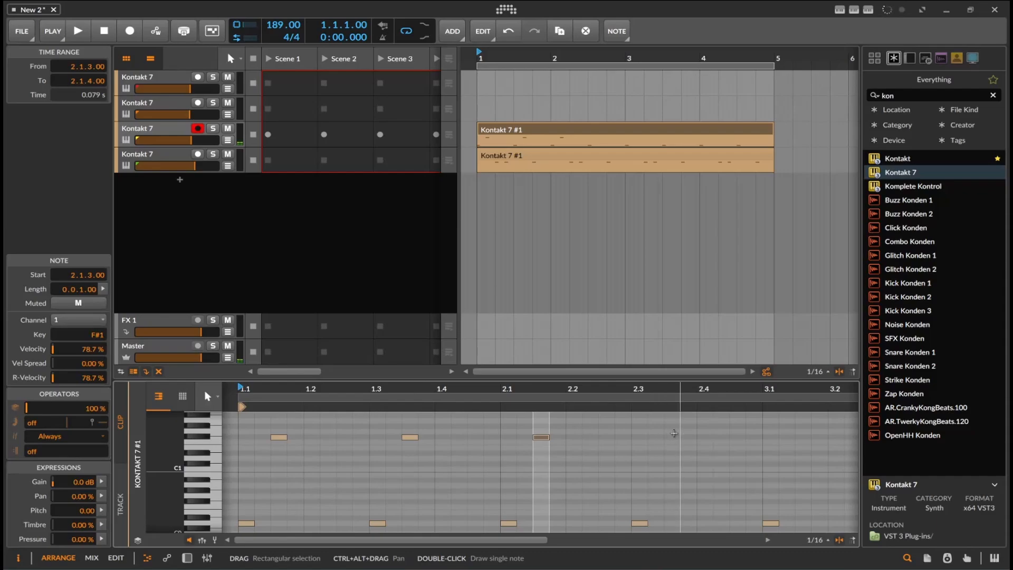
pyautogui.doubleClick(673, 436)
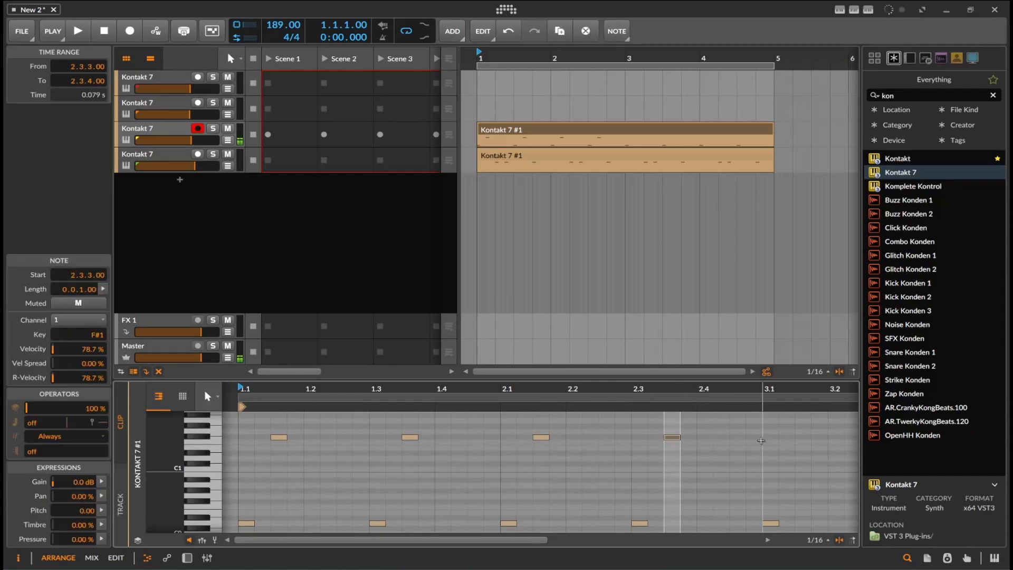
pyautogui.doubleClick(800, 437)
pyautogui.press('space')
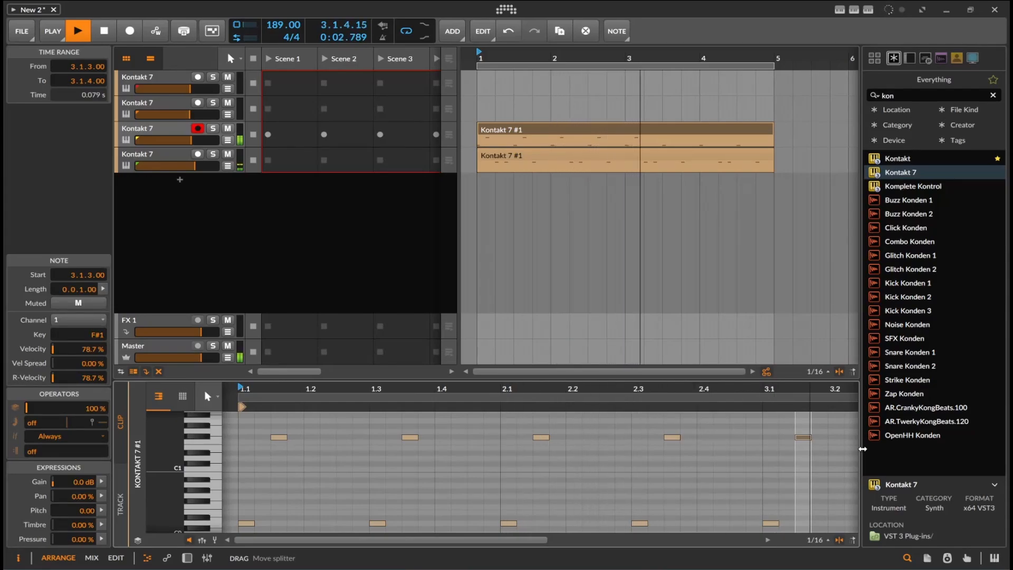
pyautogui.press('space')
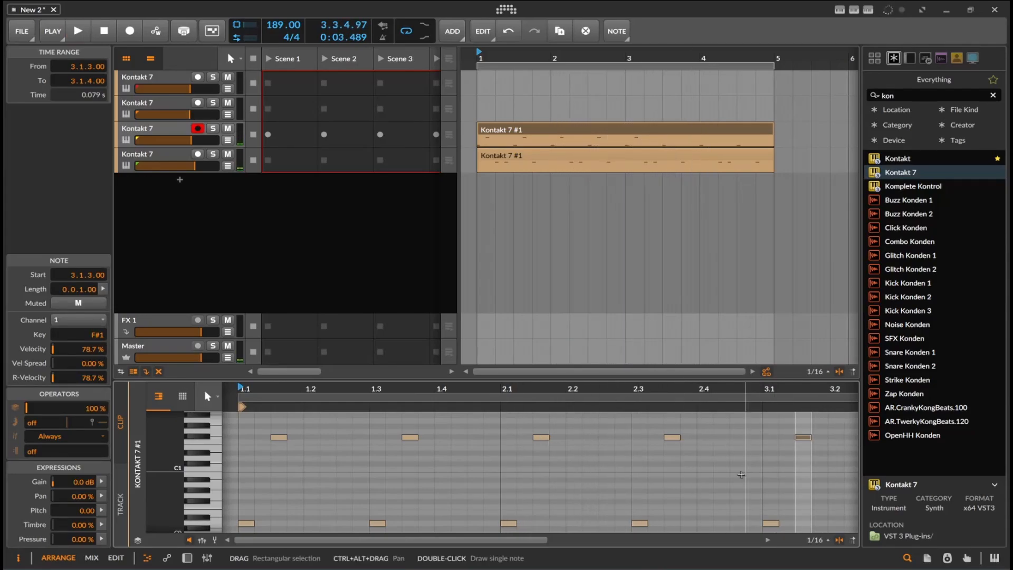
# - Duplicate the five F#1 notes to follow from 3.2.3, and delete the copy that falls past the clip's end
pyautogui.scroll(-4, 704, 484)
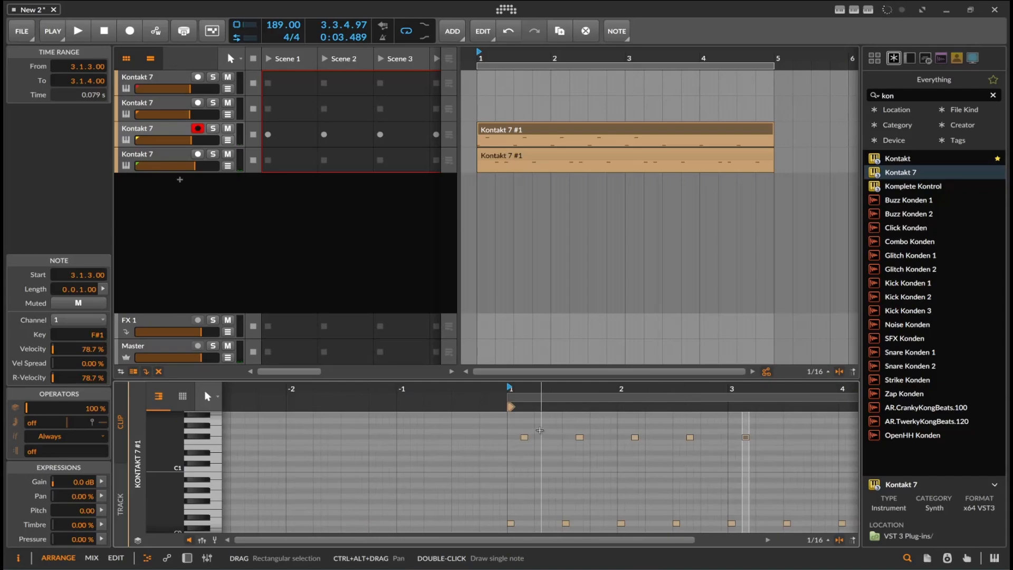
pyautogui.moveTo(515, 428); pyautogui.dragTo(763, 454)
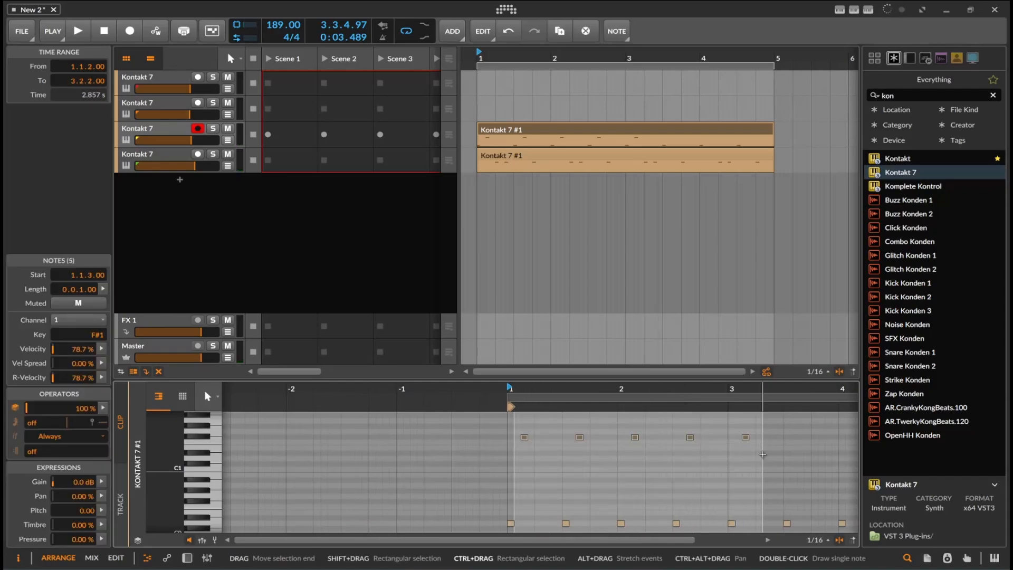
pyautogui.hotkey('ctrl', 'd')
pyautogui.press('space')
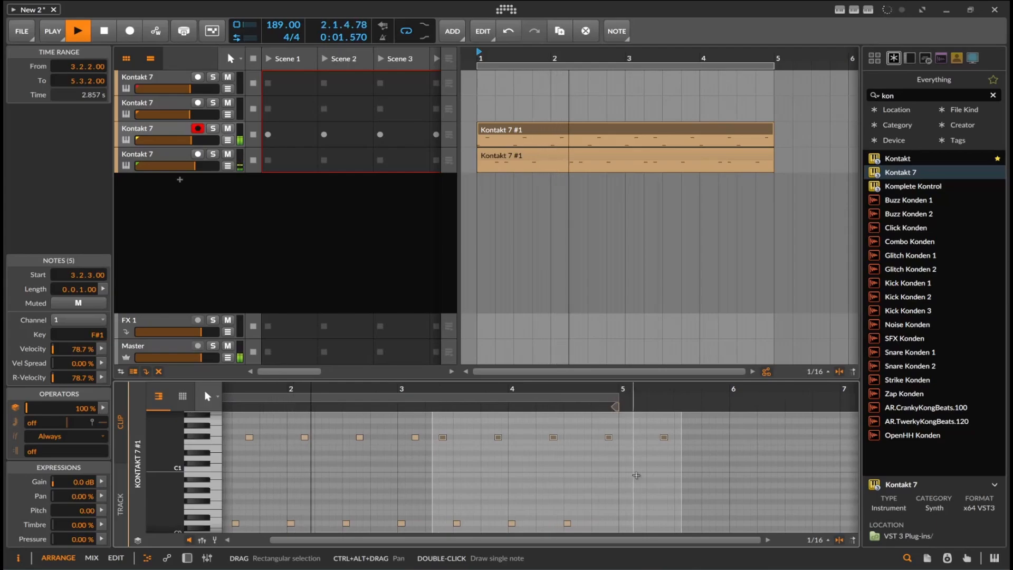
pyautogui.doubleClick(665, 438)
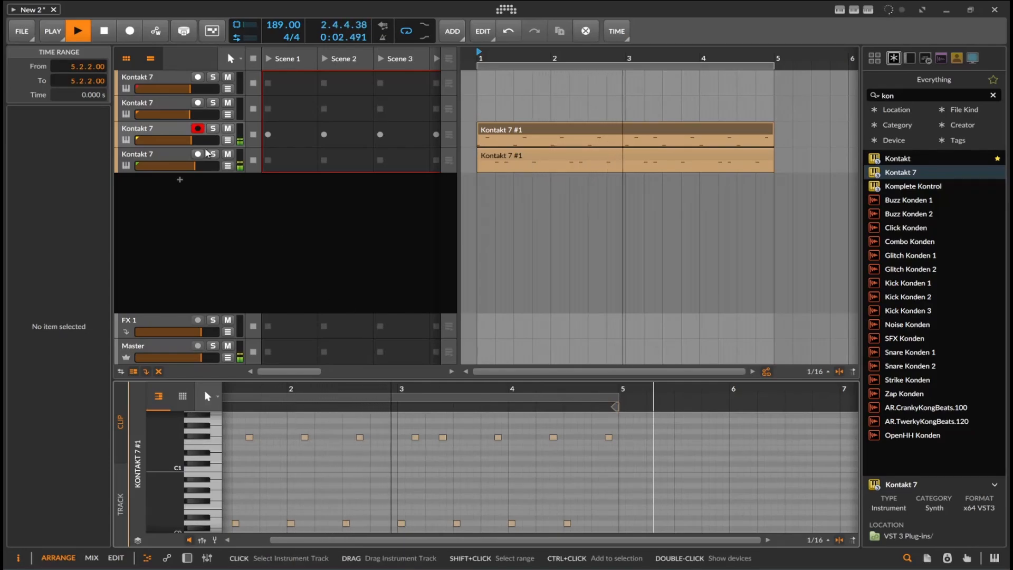
# - Raise the third track's volume slightly, and move its clip's F#1 notes at 3.1.3 to G1 and at 3.4.3 to A1 during playback
pyautogui.click(198, 128)
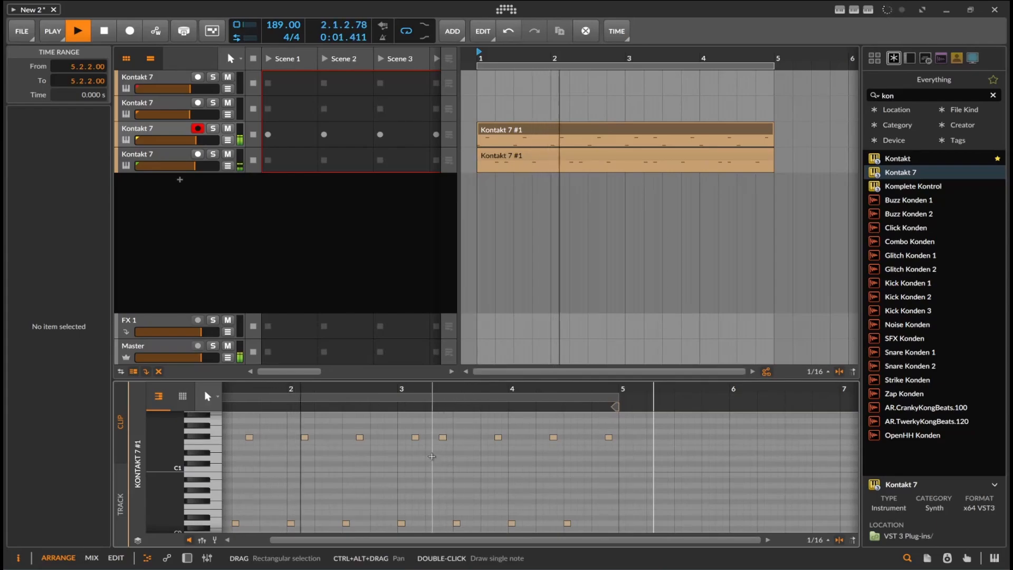
pyautogui.scroll(3, 431, 460)
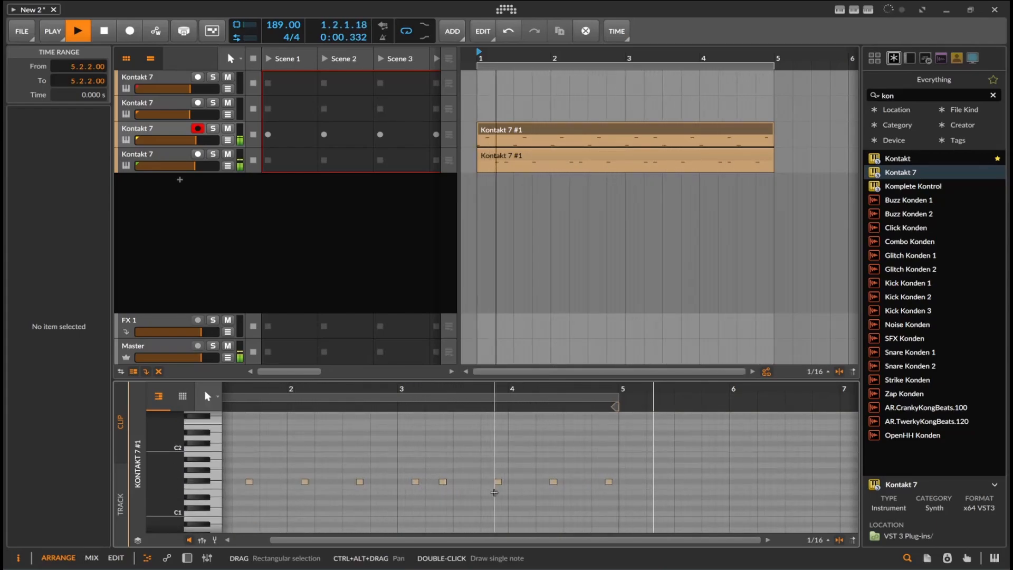
pyautogui.moveTo(499, 482); pyautogui.dragTo(500, 466)
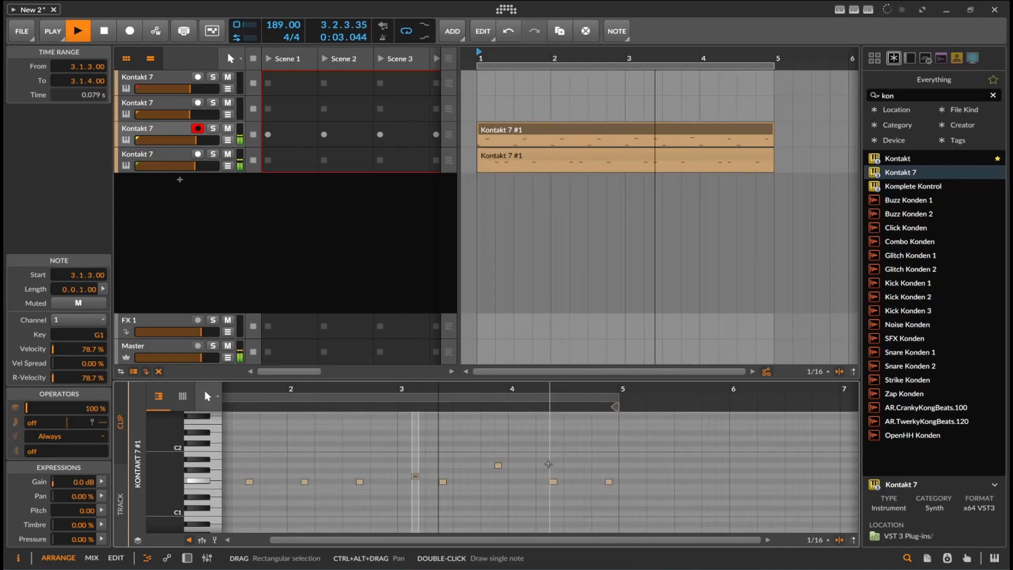
pyautogui.scroll(-2, 533, 475)
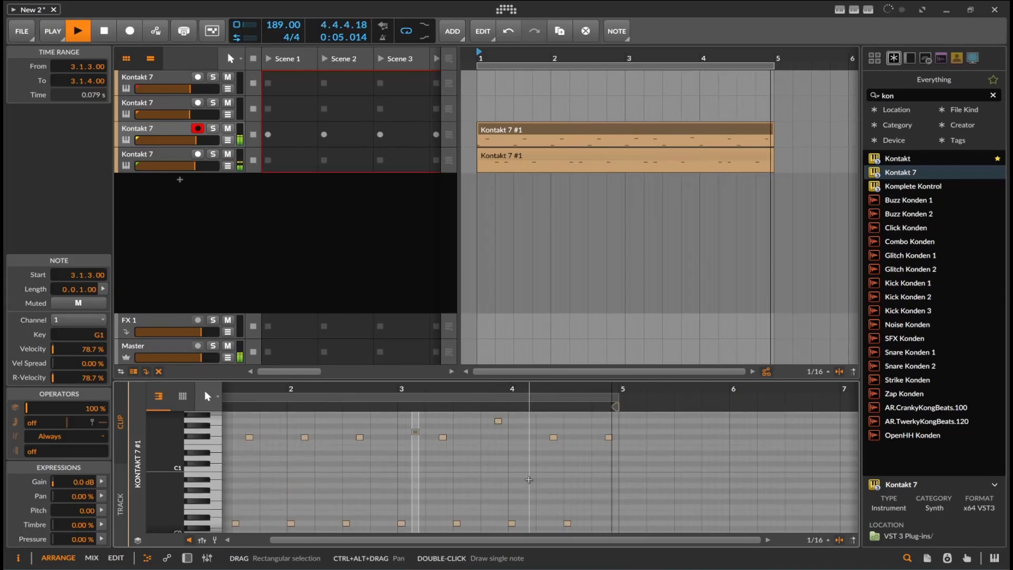
pyautogui.press('space')
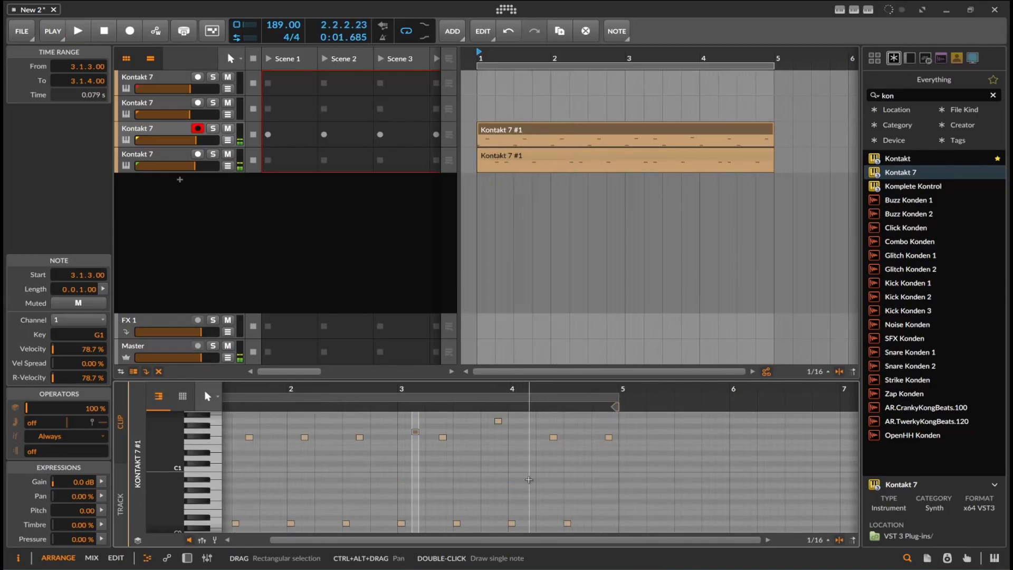
# - Insert a one-bar clip at bar 1 on the first track and place a sixteenth-long F#2 note at 1.1.1
pyautogui.moveTo(483, 537); pyautogui.dragTo(448, 539)
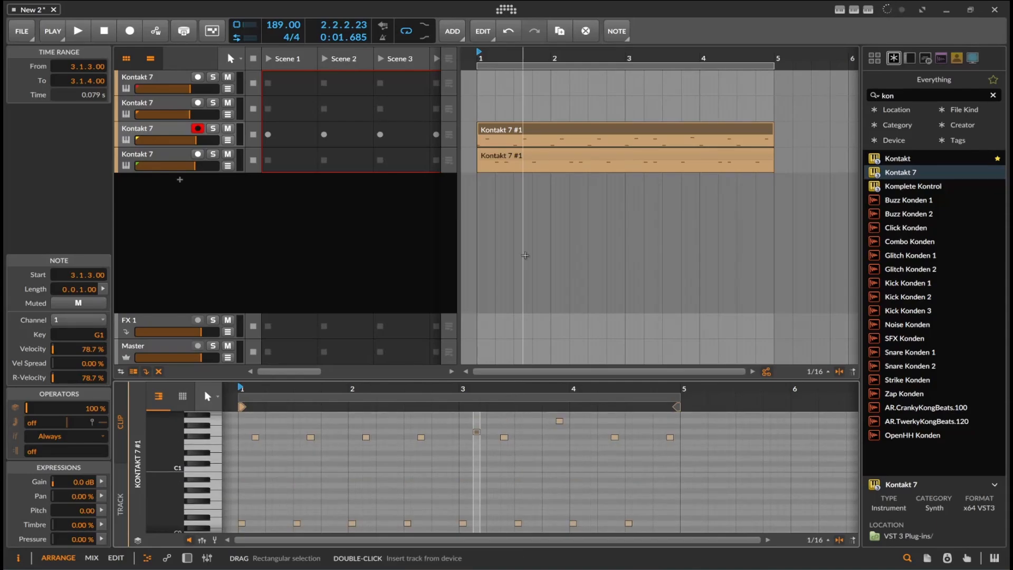
pyautogui.click(159, 77)
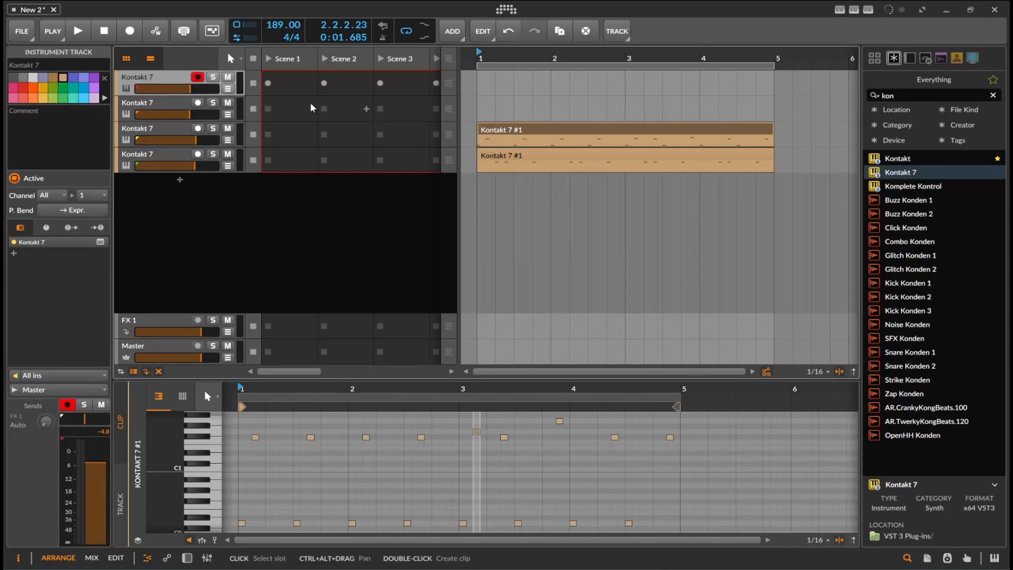
pyautogui.doubleClick(488, 78)
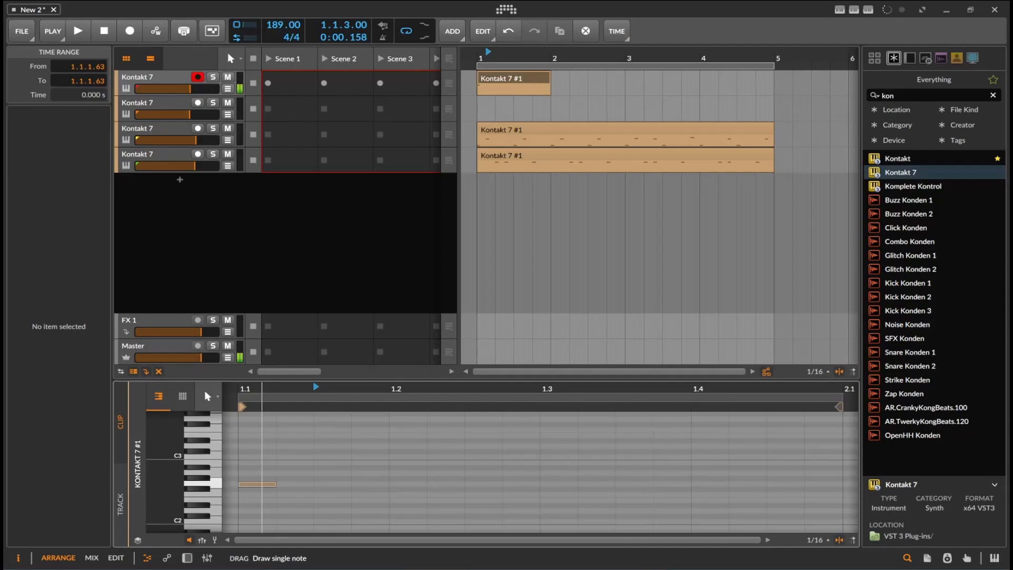
pyautogui.doubleClick(261, 482)
pyautogui.moveTo(263, 481); pyautogui.dragTo(264, 492)
pyautogui.click(262, 494)
pyautogui.click(262, 480)
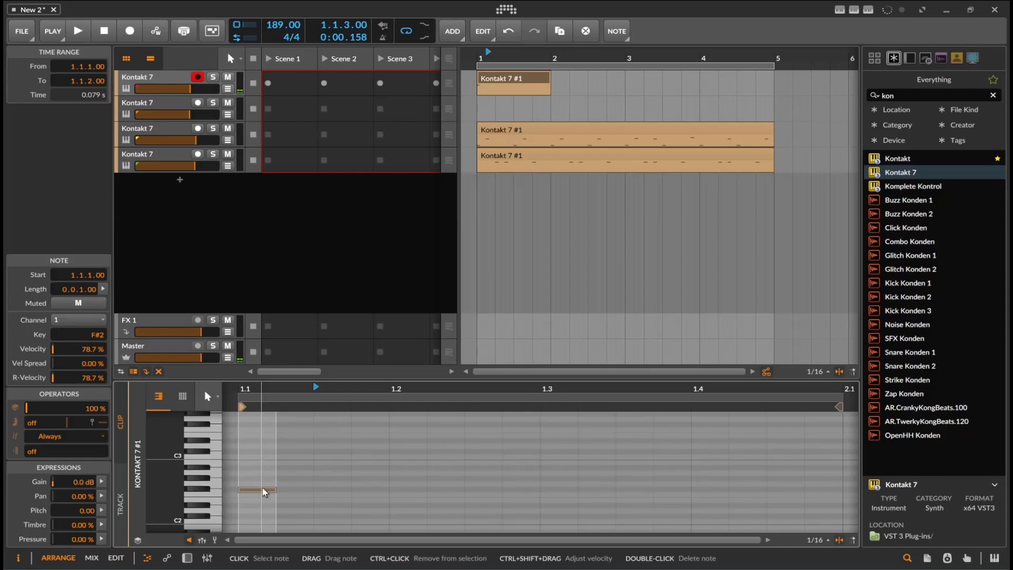
# - Add sixteenth-long notes F#2 at 1.1.3 and A2 at 1.2.1 in the first track's clip
pyautogui.doubleClick(333, 489)
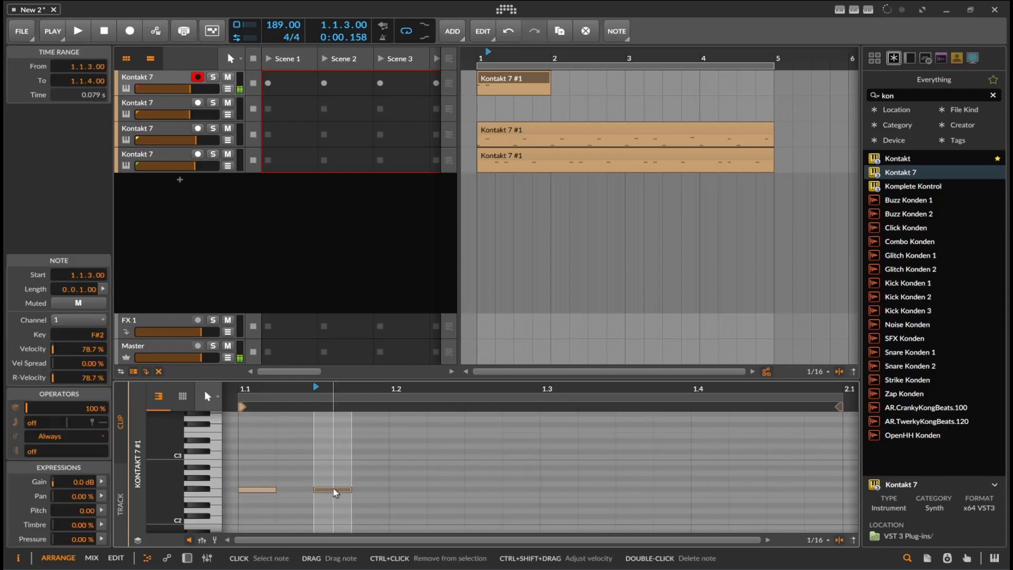
pyautogui.click(416, 484)
pyautogui.doubleClick(408, 473)
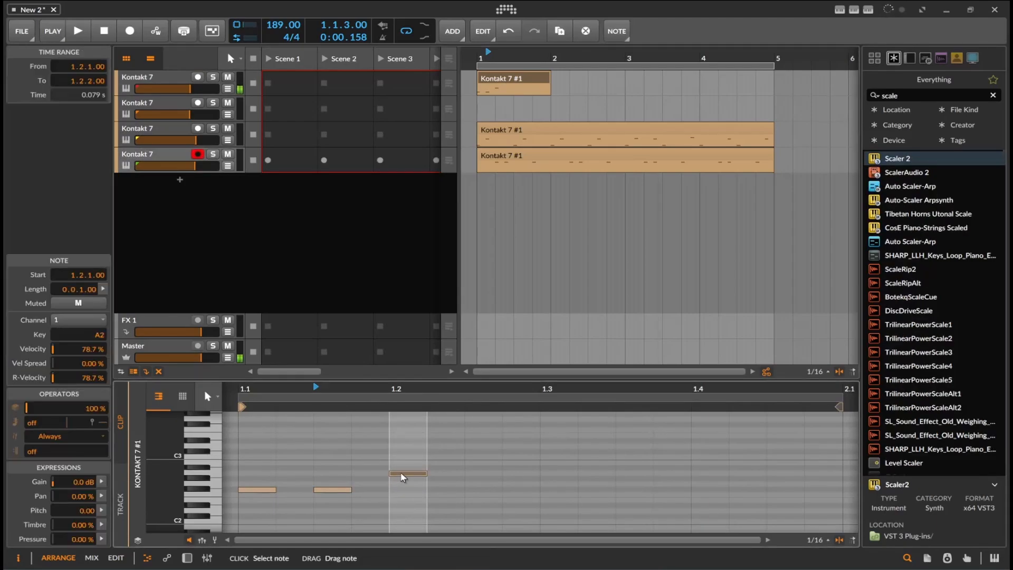
# - Add sixteenth-long notes B2 at 1.2.2 and F#2 at 1.2.4 and 1.3.2 in the first track's clip
pyautogui.click(450, 465)
pyautogui.doubleClick(447, 464)
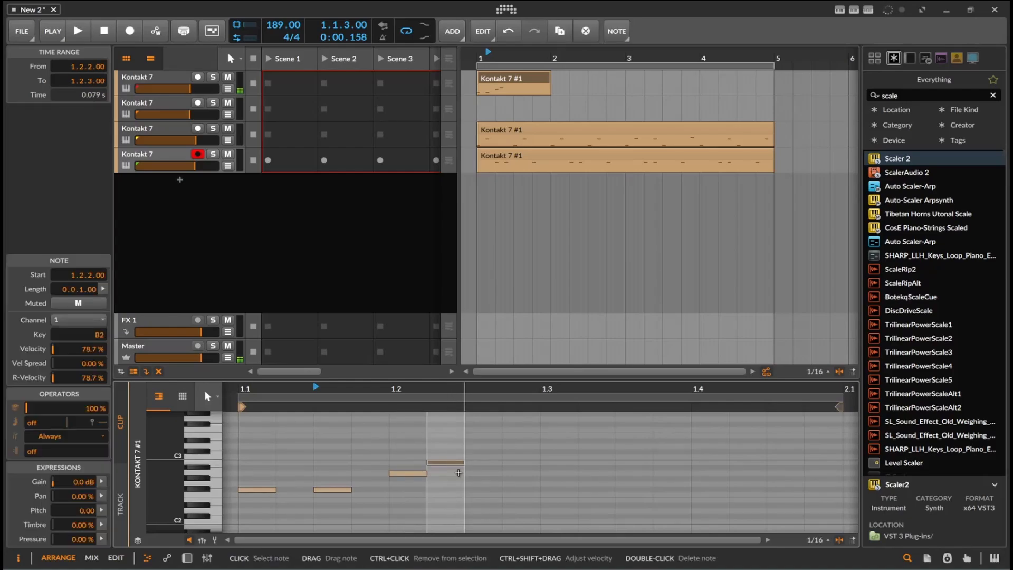
pyautogui.click(489, 490)
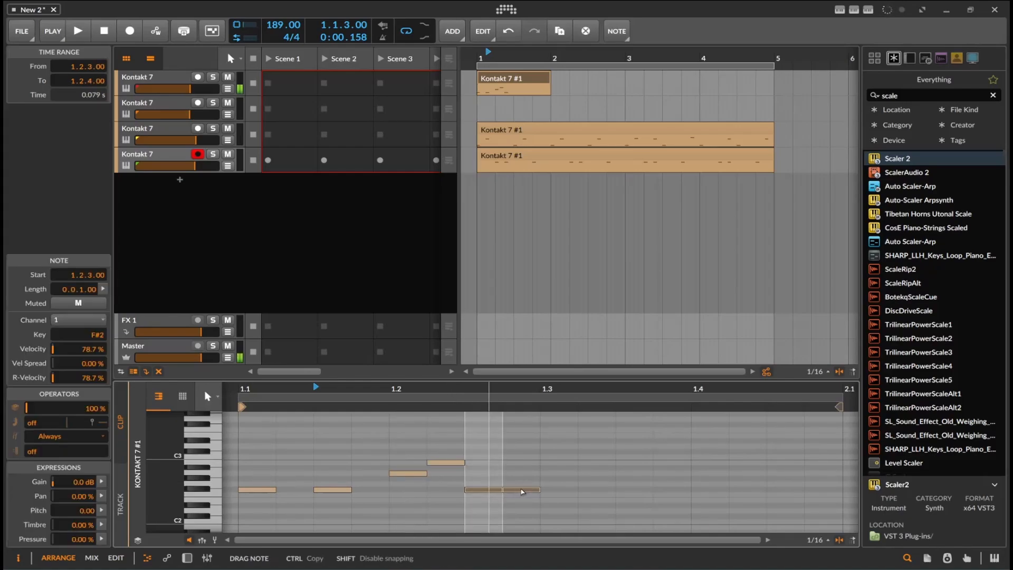
pyautogui.doubleClick(520, 490)
pyautogui.click(582, 490)
pyautogui.doubleClick(585, 490)
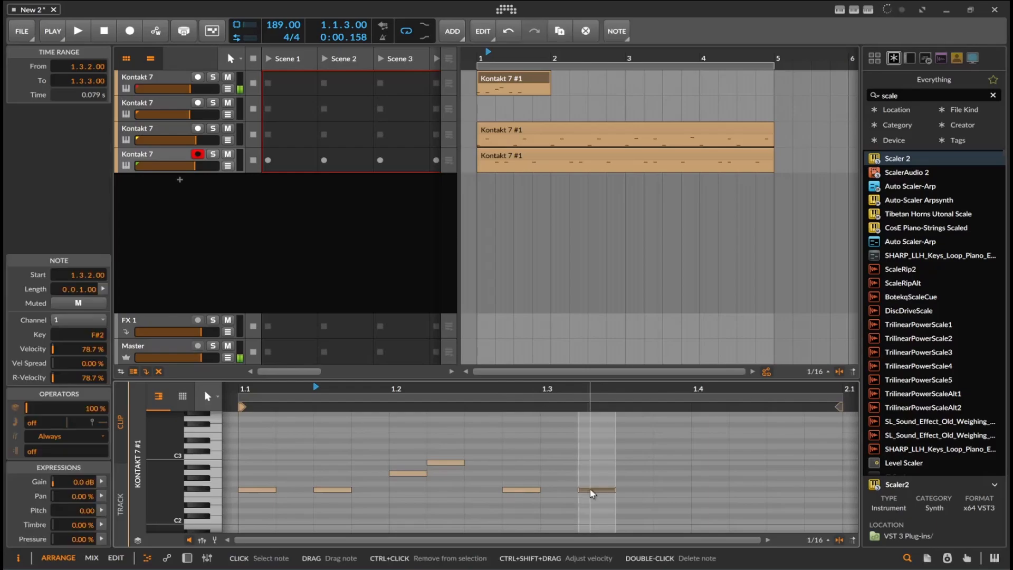
# - Add sixteenth-long D2 notes at 1.3.3 and 1.4.1 in the first track's clip
pyautogui.click(634, 501)
pyautogui.doubleClick(635, 497)
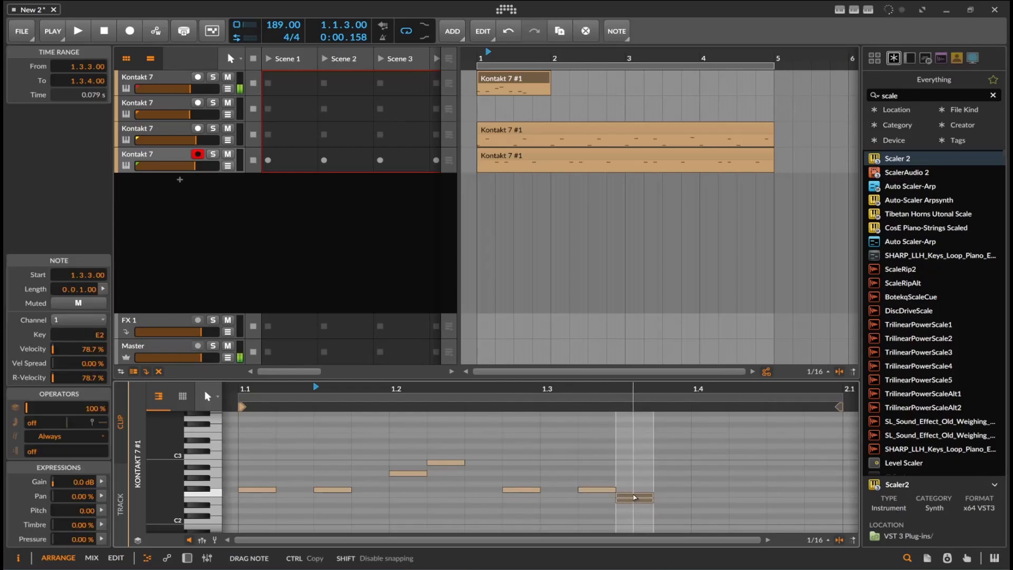
pyautogui.moveTo(635, 498); pyautogui.dragTo(636, 498)
pyautogui.click(635, 497)
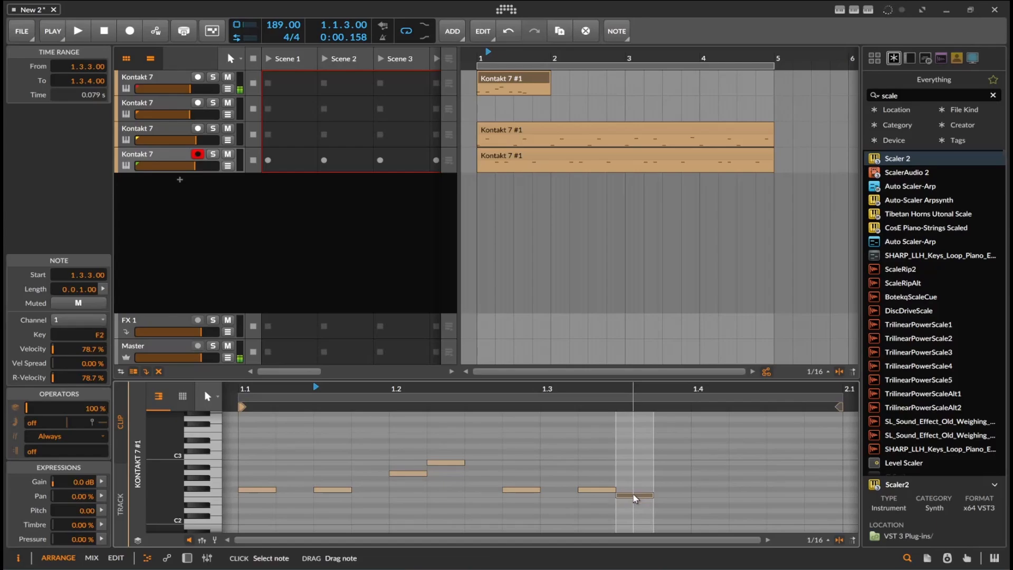
pyautogui.moveTo(635, 502); pyautogui.dragTo(635, 512)
pyautogui.click(635, 502)
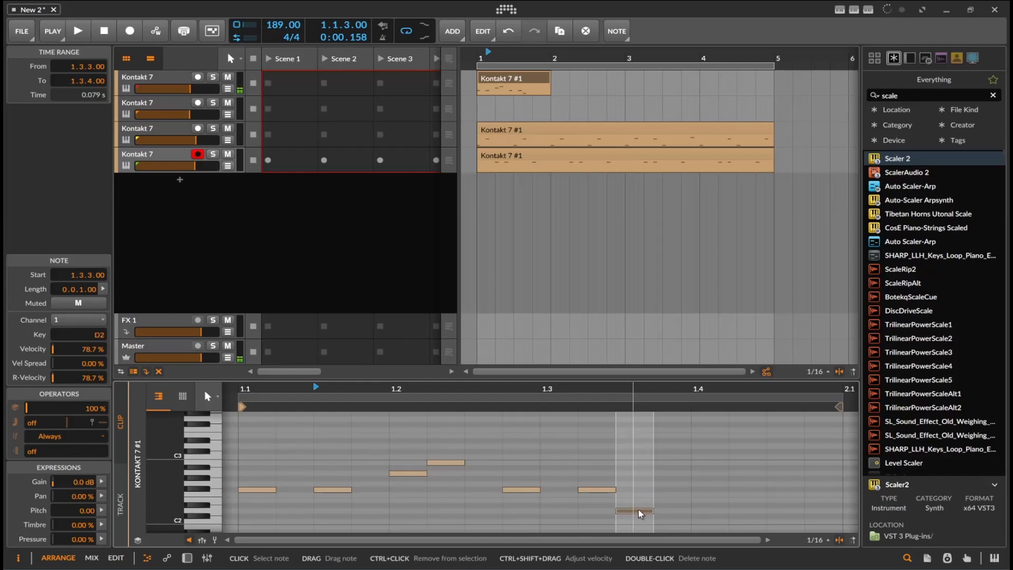
pyautogui.doubleClick(710, 510)
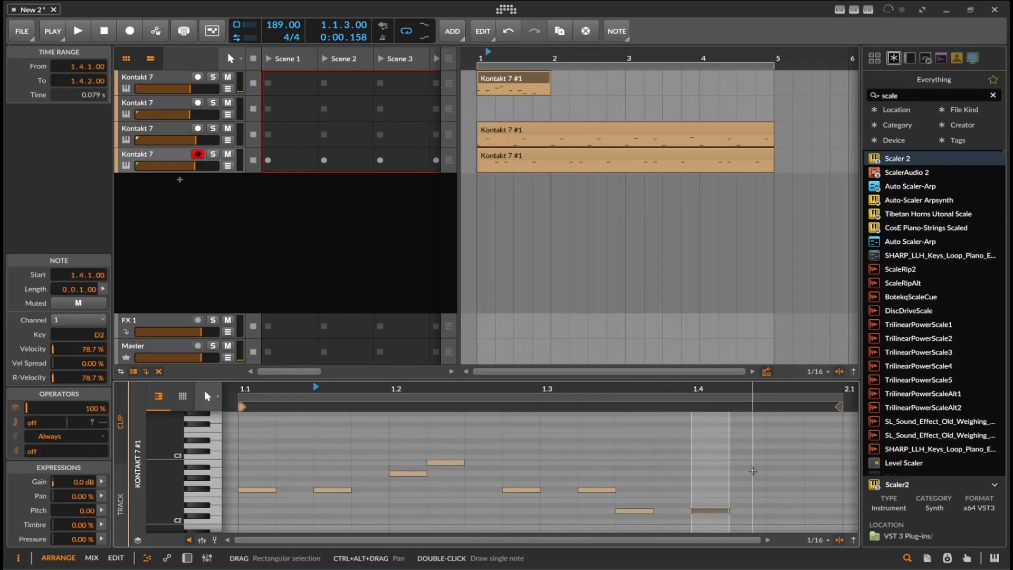
# - Start playback and raise the F#2 note at 1.2.4 to B2
pyautogui.press('space')
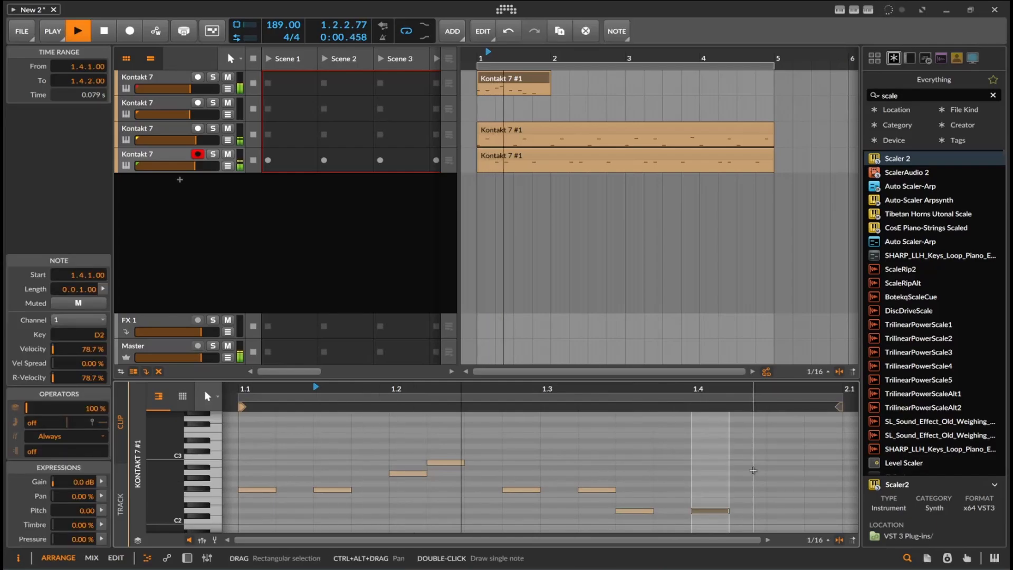
pyautogui.doubleClick(474, 214)
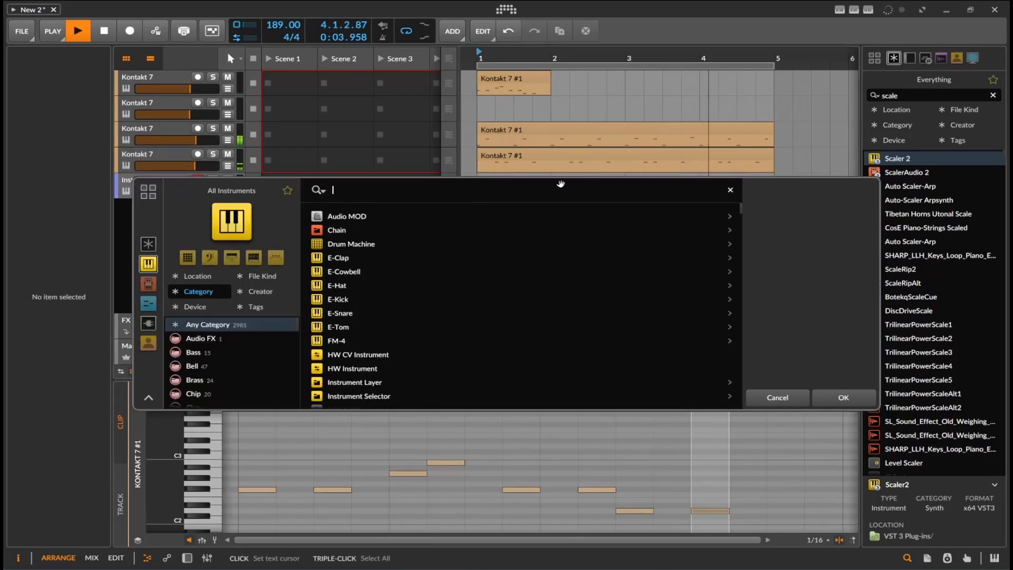
pyautogui.click(778, 398)
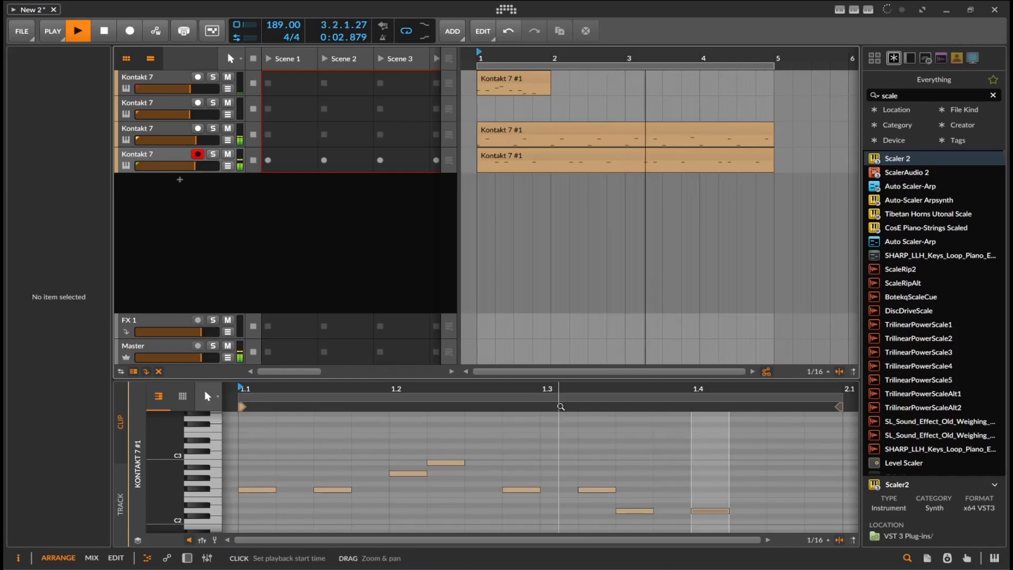
pyautogui.moveTo(519, 491); pyautogui.dragTo(518, 465)
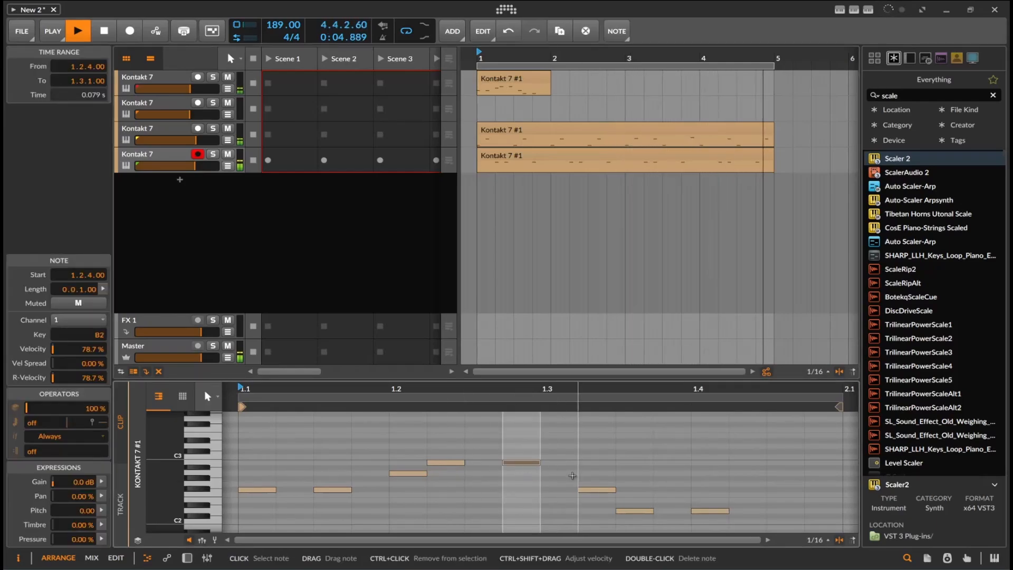
# - Raise the F#2 note at 1.3.2 to B2, delete the D2 at 1.3.3 and lengthen the B2 to three sixteenths
pyautogui.moveTo(596, 490); pyautogui.dragTo(596, 463)
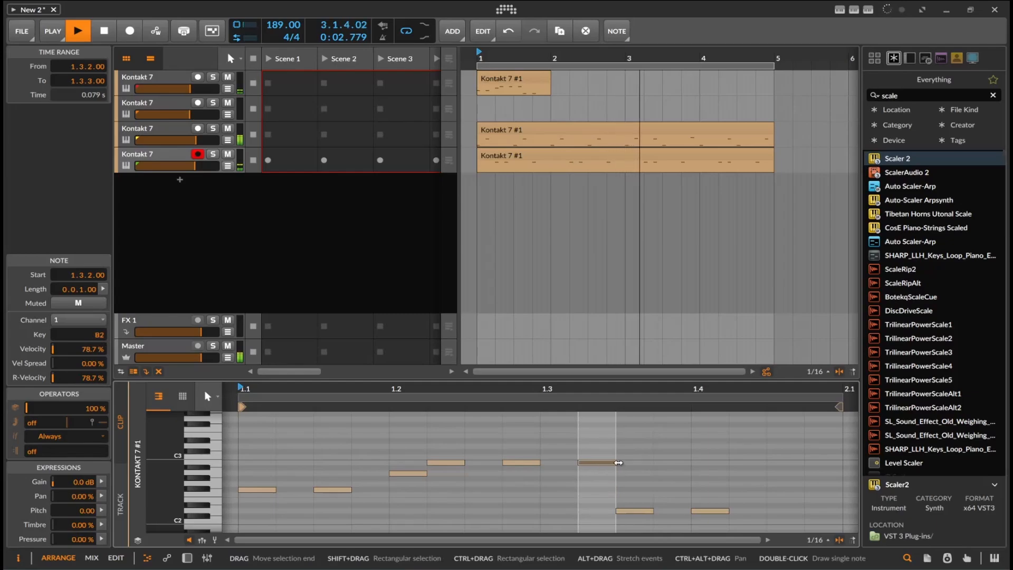
pyautogui.doubleClick(636, 511)
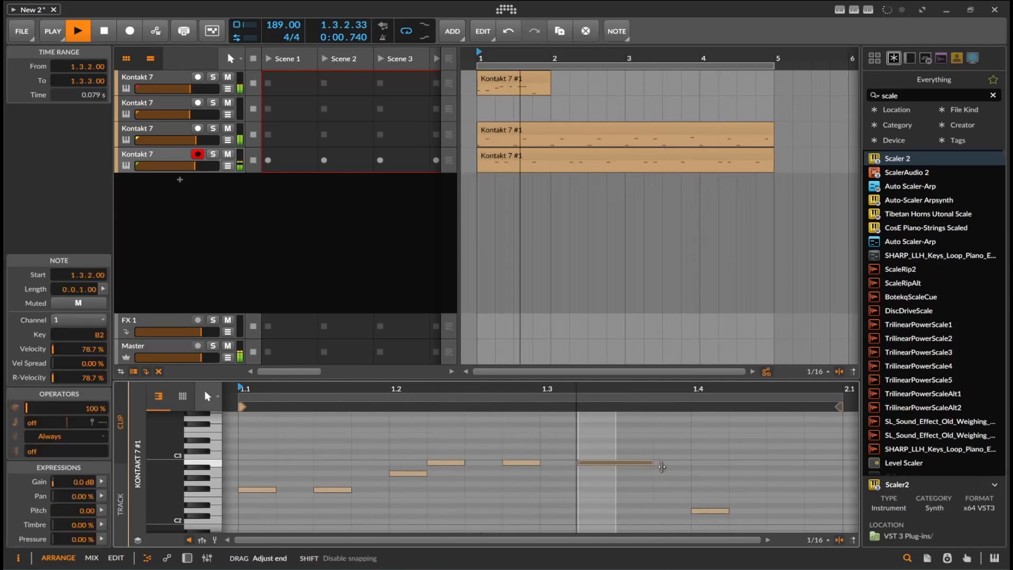
pyautogui.moveTo(616, 462); pyautogui.dragTo(691, 462)
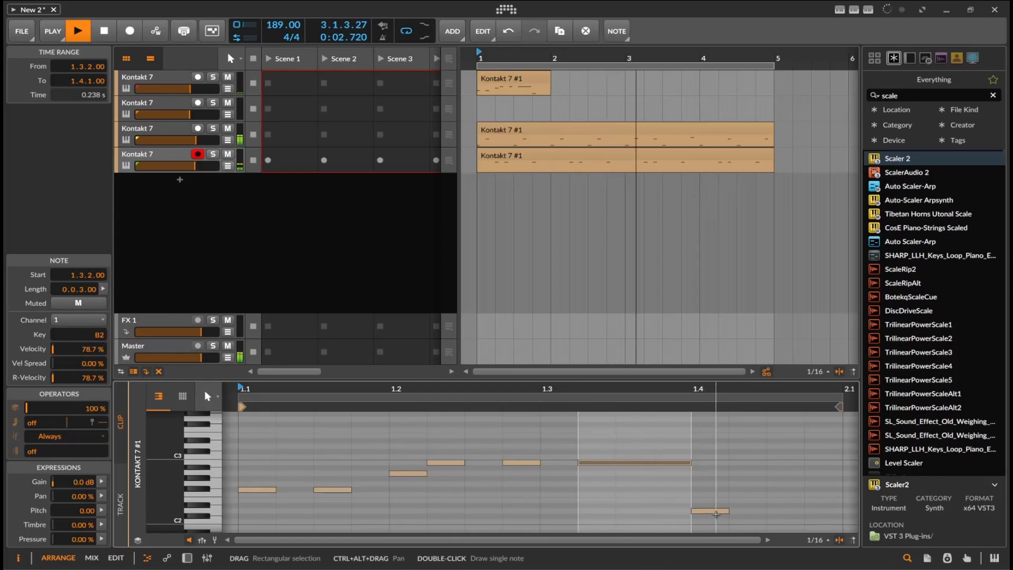
# - Add sixteenth-long notes F#2 at 1.4.2 and A2 at 1.4.4, and delete the D2 at 1.4.1
pyautogui.click(716, 511)
pyautogui.doubleClick(749, 478)
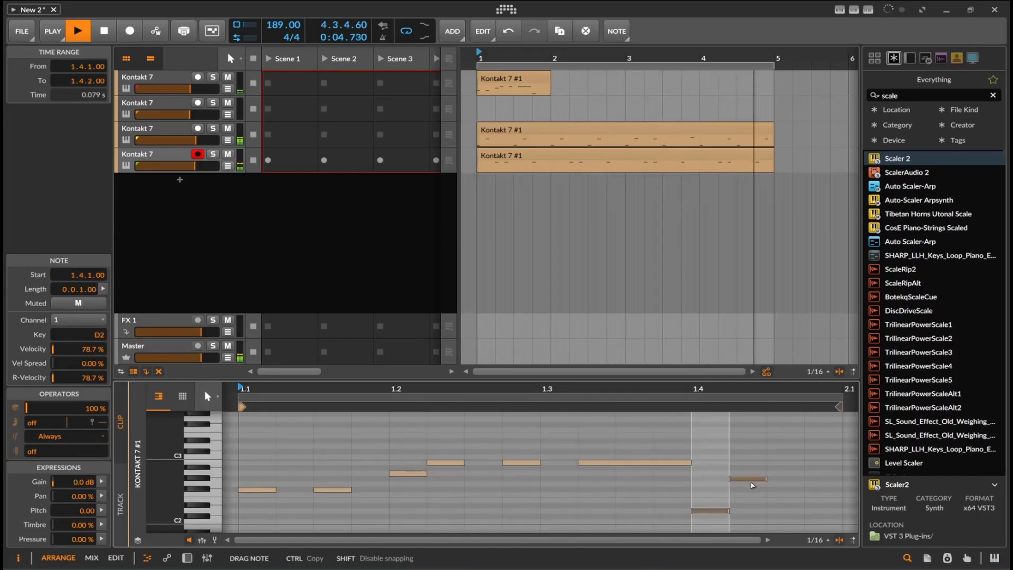
pyautogui.moveTo(752, 482); pyautogui.dragTo(752, 496)
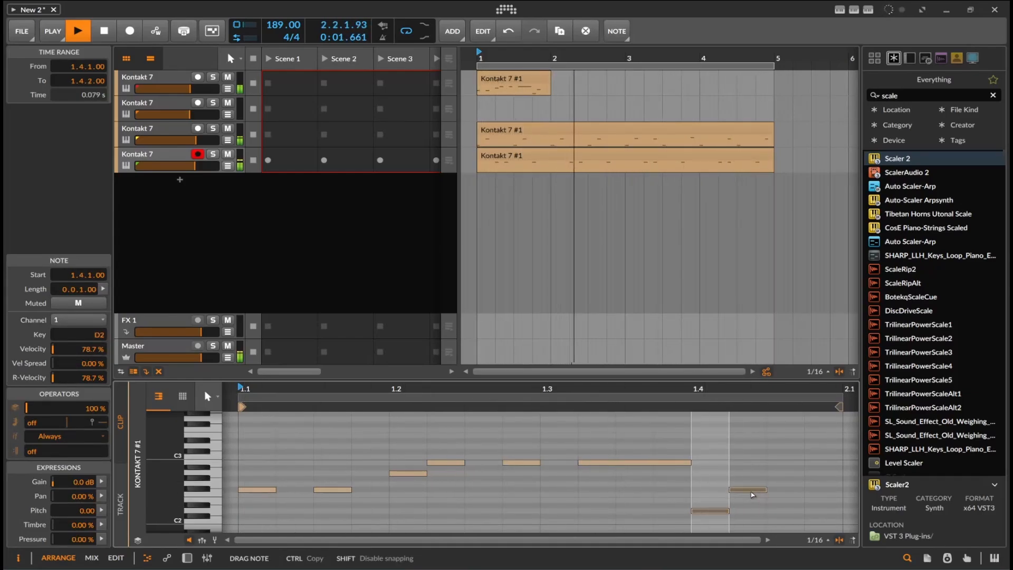
pyautogui.press('Delete')
pyautogui.click(752, 490)
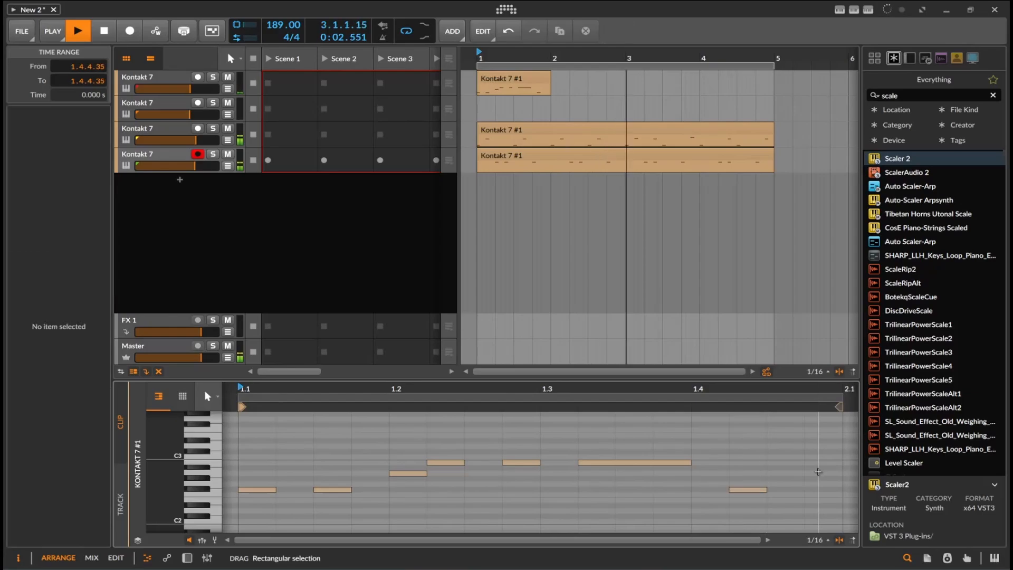
pyautogui.doubleClick(818, 472)
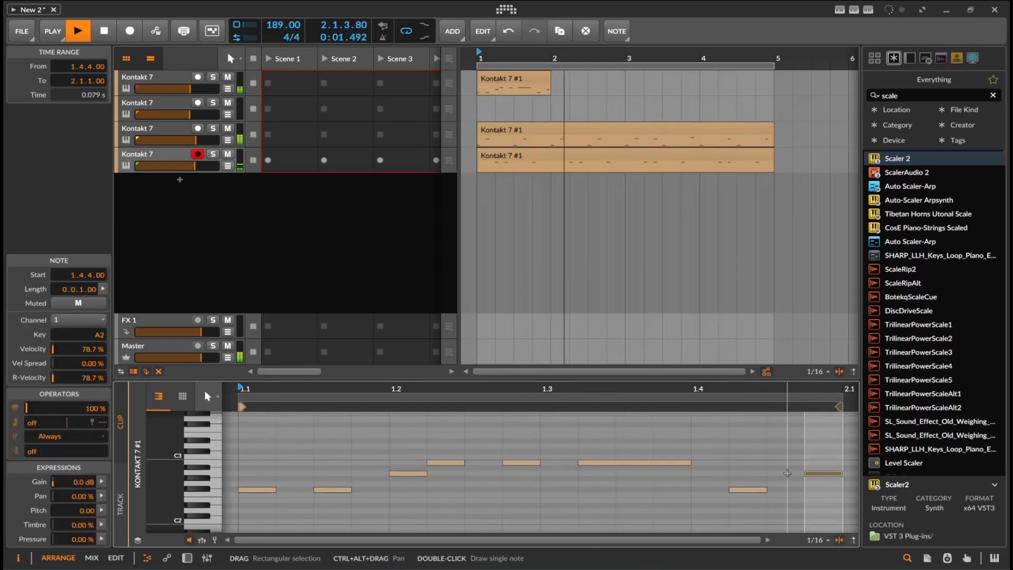
# - Try to close the gaps between the B2 notes by starting the 1.2.4 note at 1.2.3 and filling 1.3.1
pyautogui.click(670, 462)
pyautogui.moveTo(670, 462); pyautogui.dragTo(691, 463)
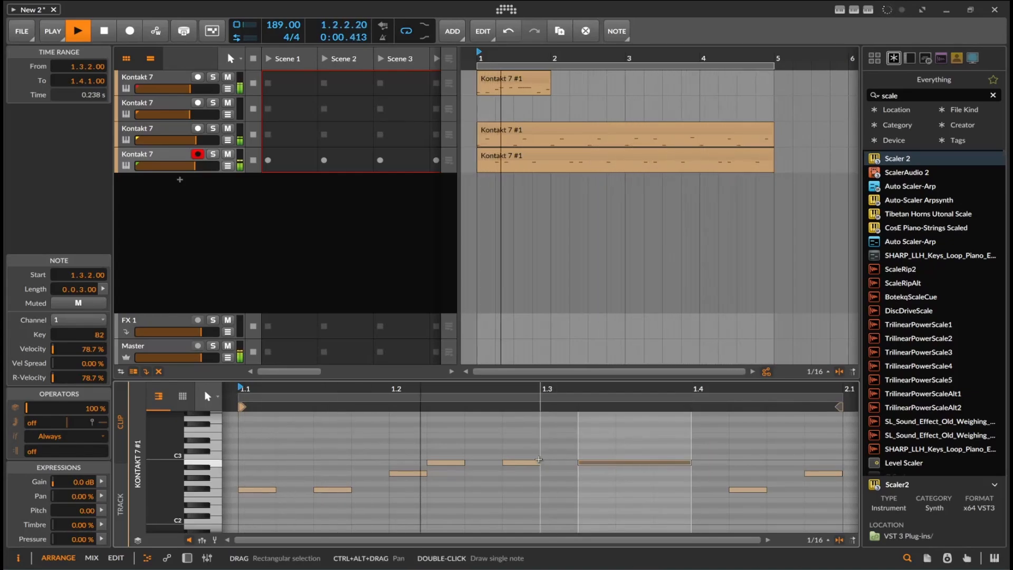
pyautogui.moveTo(540, 463); pyautogui.dragTo(466, 463)
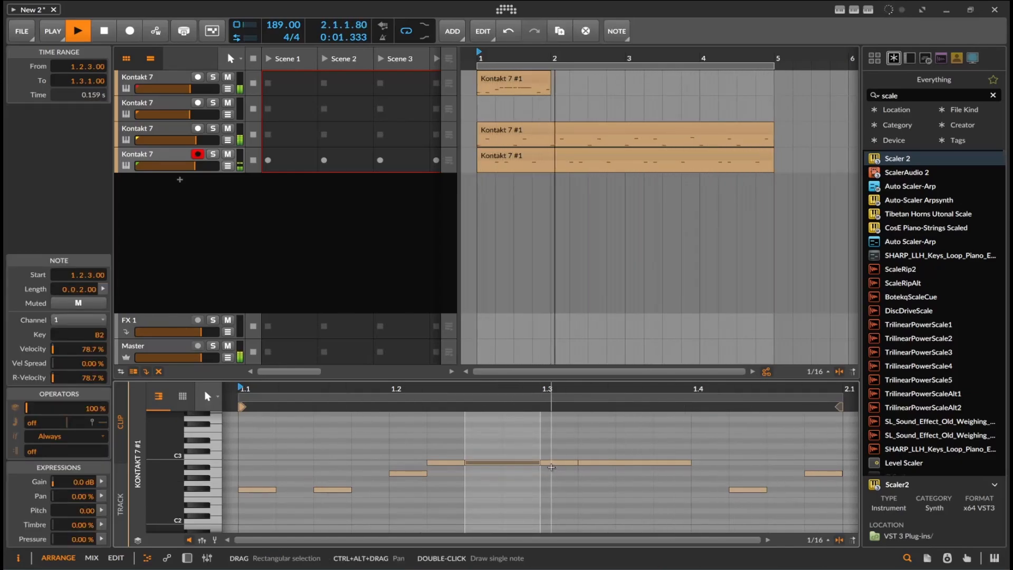
pyautogui.click(552, 464)
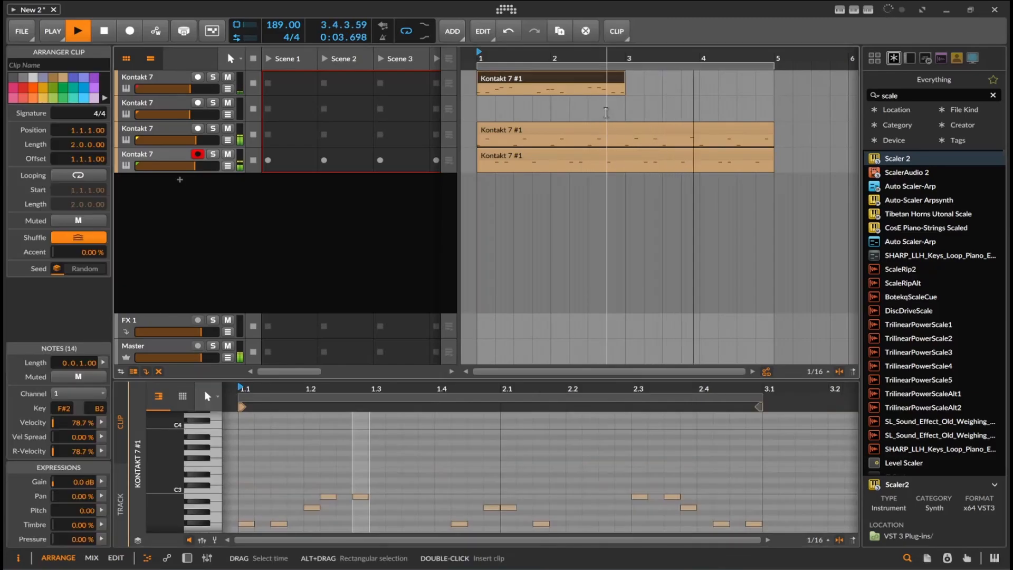
# - Duplicate the first track's two-bar clip to bar 3 and copy both clips onto the second track
pyautogui.hotkey('ctrl', 'd')
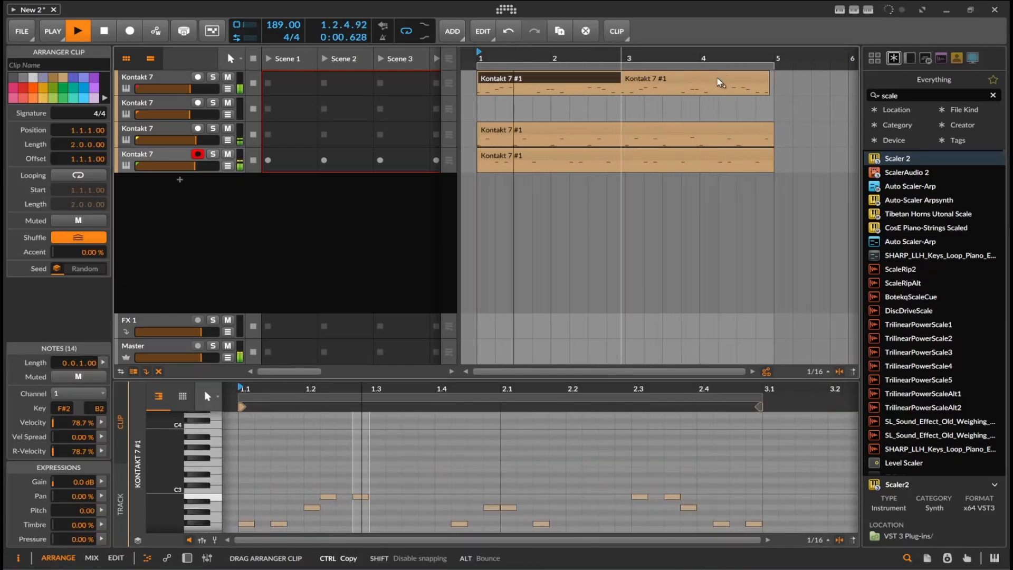
pyautogui.moveTo(717, 77); pyautogui.dragTo(721, 80)
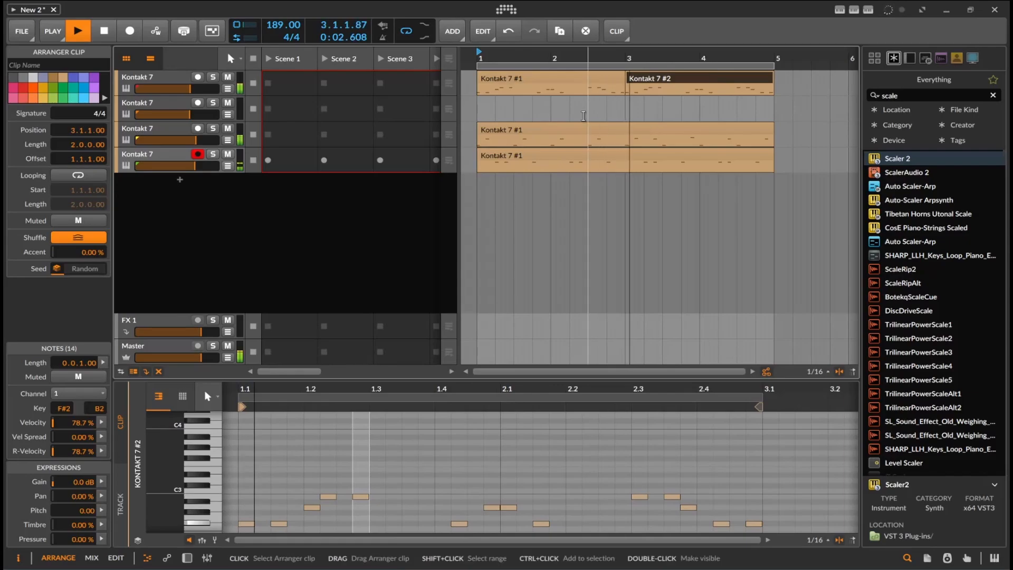
pyautogui.keyDown('ctrl'); pyautogui.click(549, 85); pyautogui.keyUp('ctrl')
pyautogui.moveTo(549, 84); pyautogui.dragTo(546, 109)
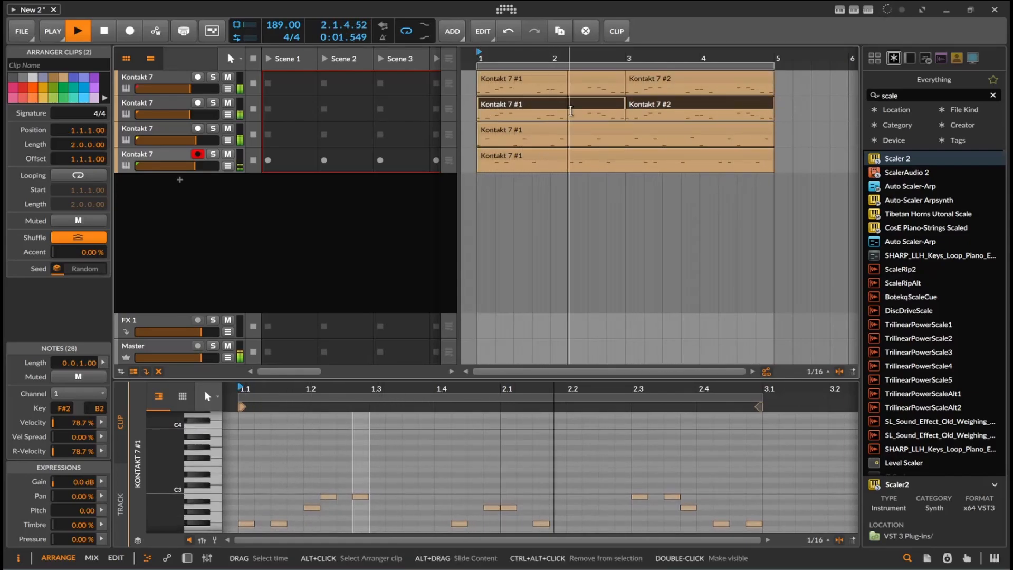
# - Open the second track's clip at bar 1, stop playback and clear all of its copied notes
pyautogui.doubleClick(565, 101)
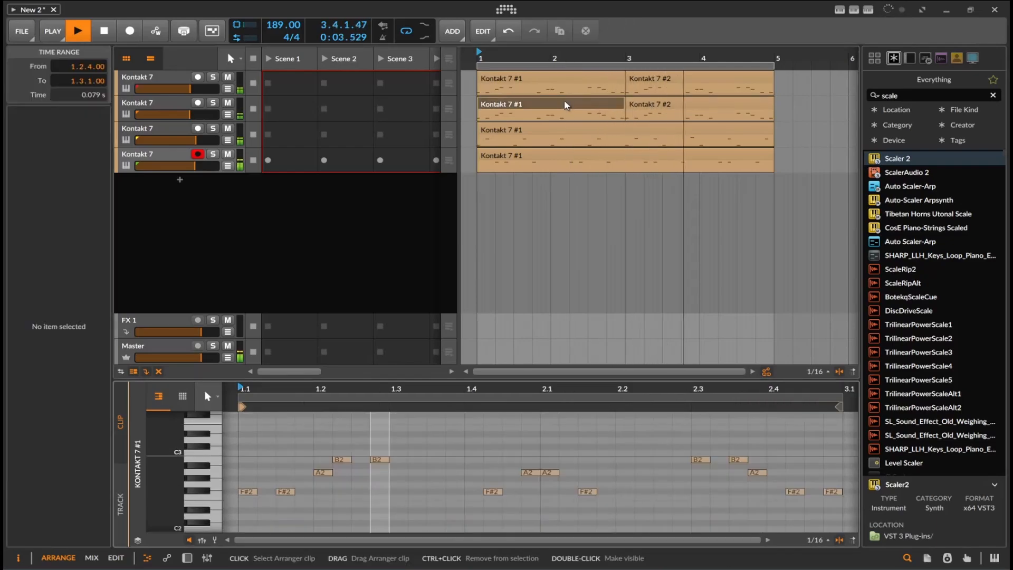
pyautogui.press('space')
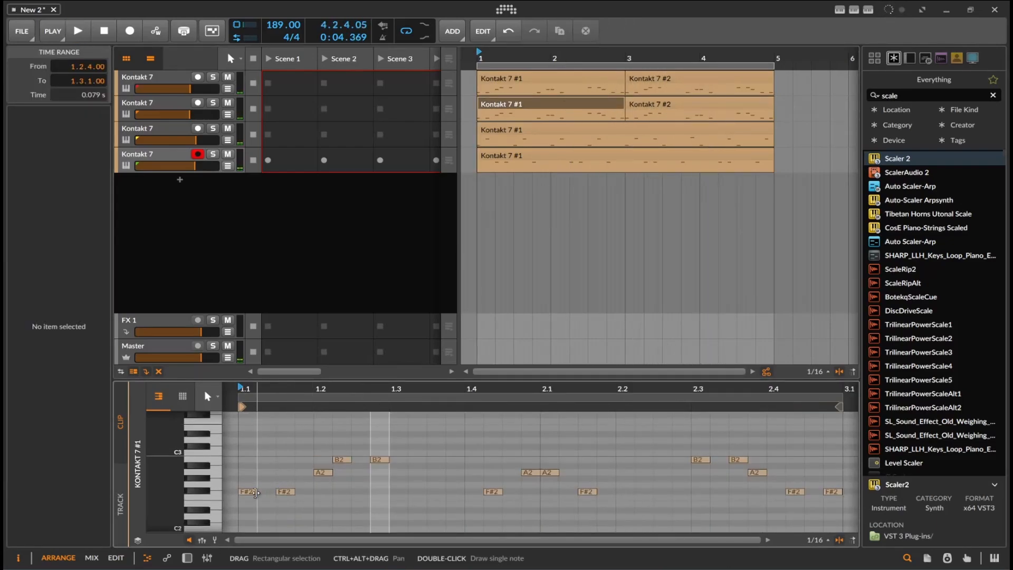
pyautogui.moveTo(256, 492); pyautogui.dragTo(275, 492)
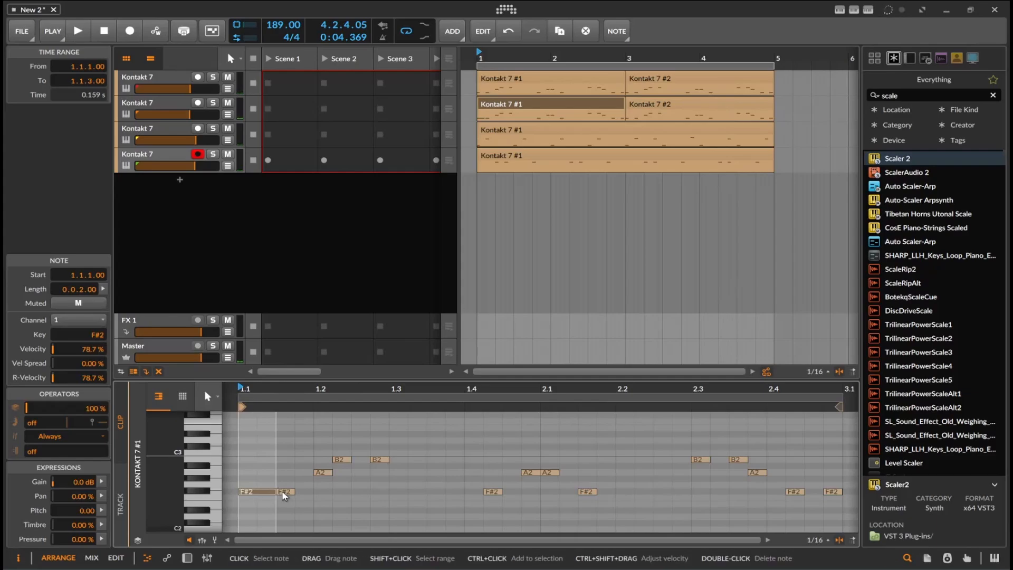
pyautogui.doubleClick(285, 491)
pyautogui.moveTo(296, 441); pyautogui.dragTo(775, 512)
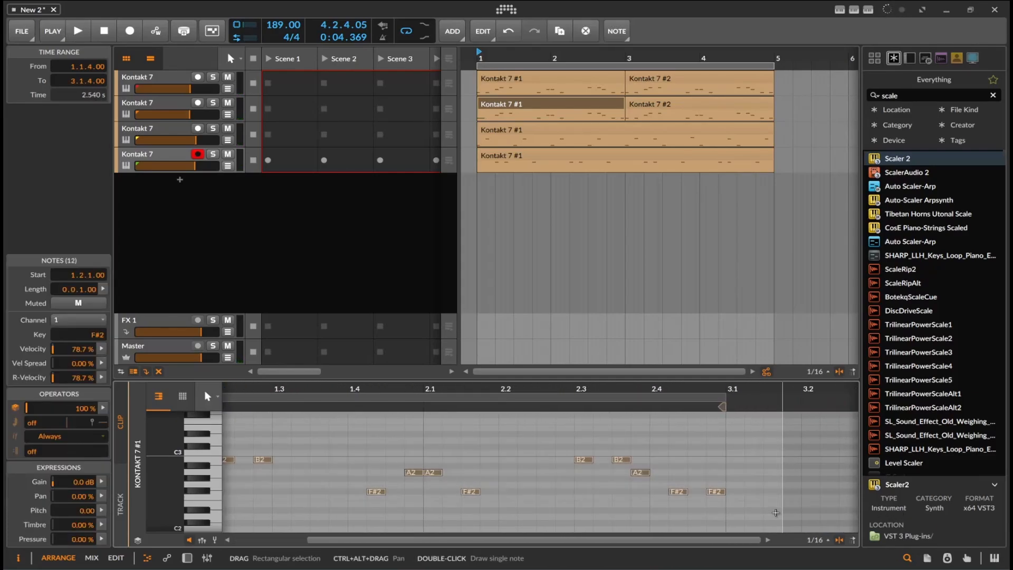
pyautogui.press('Delete')
pyautogui.hotkey('ctrl', 'z')
# - During playback, delete the E2 notes at 2.2.2 and 2.2.4 from the second track's first clip, and remove its clip at bar 3
pyautogui.press('space')
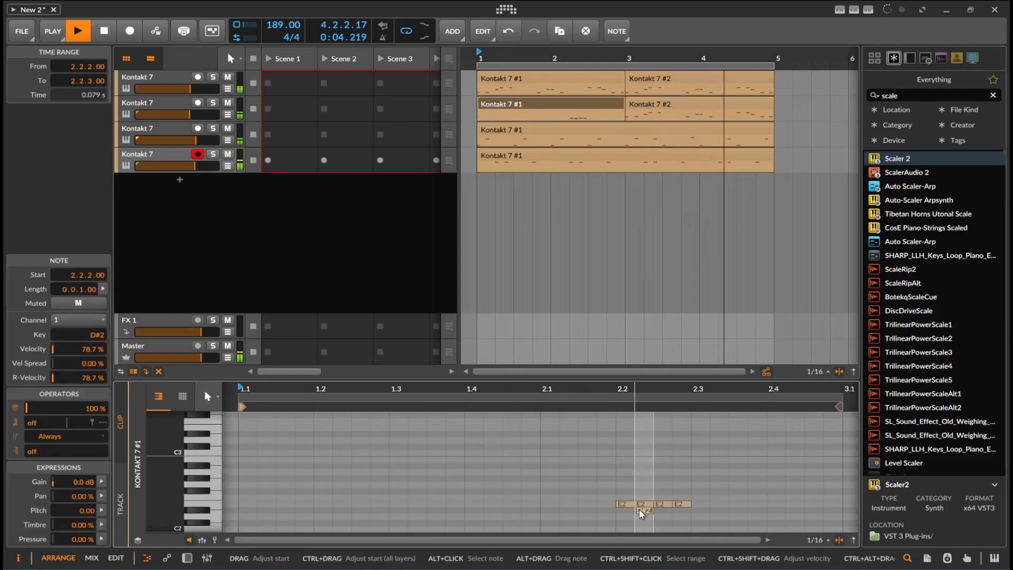
pyautogui.click(640, 504)
pyautogui.click(682, 504)
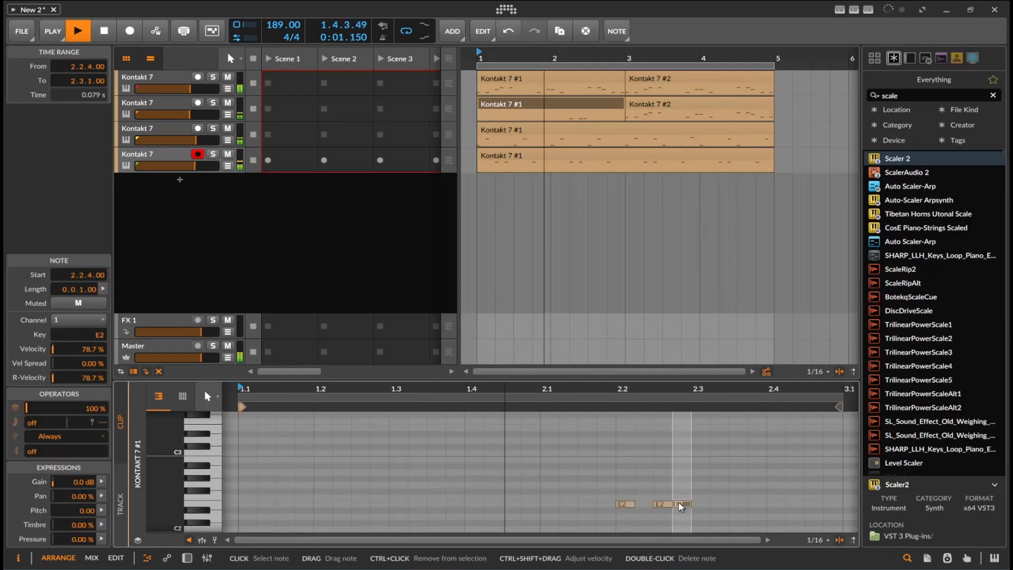
pyautogui.press('Delete')
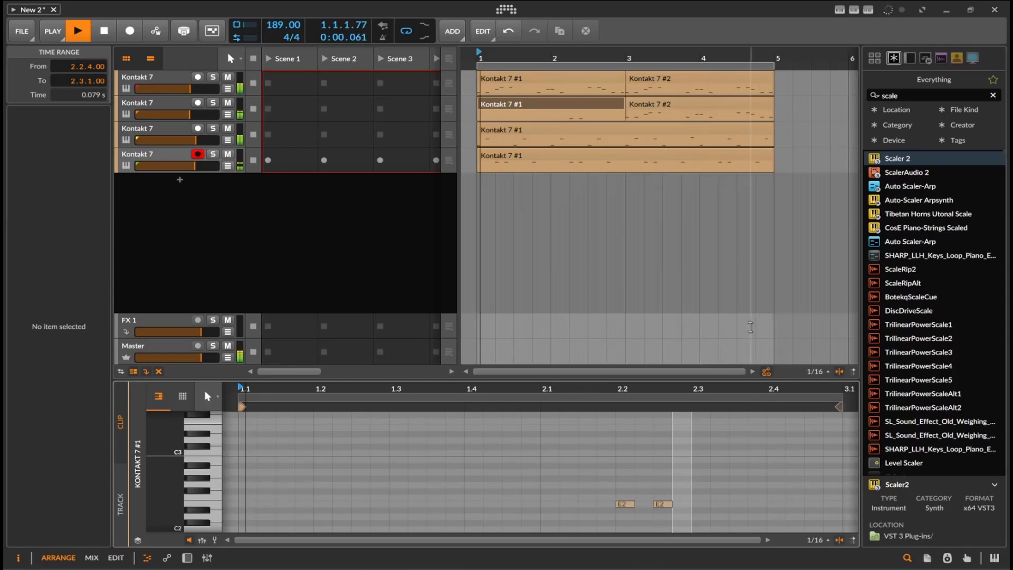
pyautogui.click(701, 106)
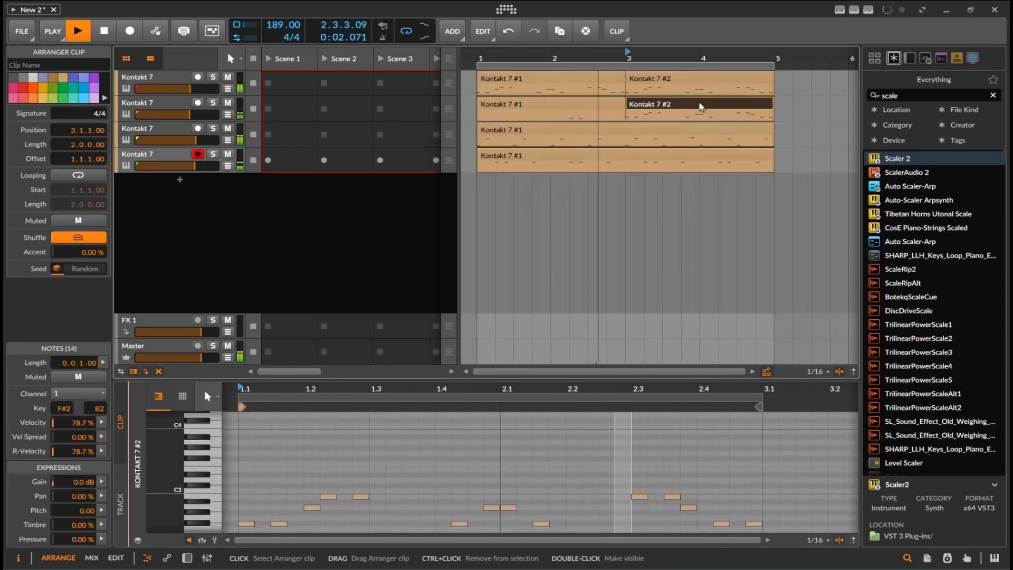
pyautogui.press('Delete')
# - Raise the two E2 notes in the second track's clip to F#3 and place its two-bar copy at bar 5
pyautogui.click(594, 106)
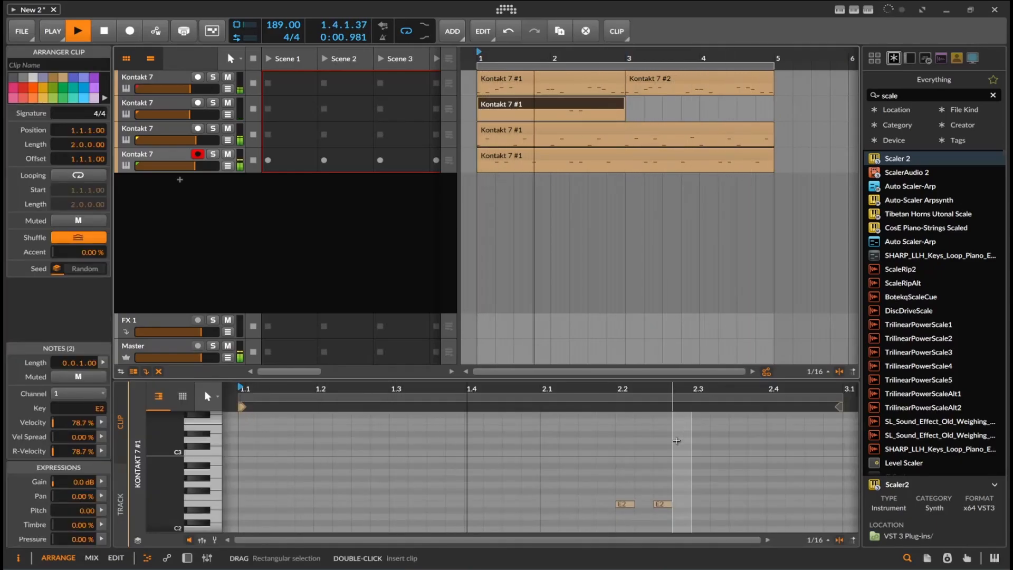
pyautogui.moveTo(598, 485); pyautogui.dragTo(674, 520)
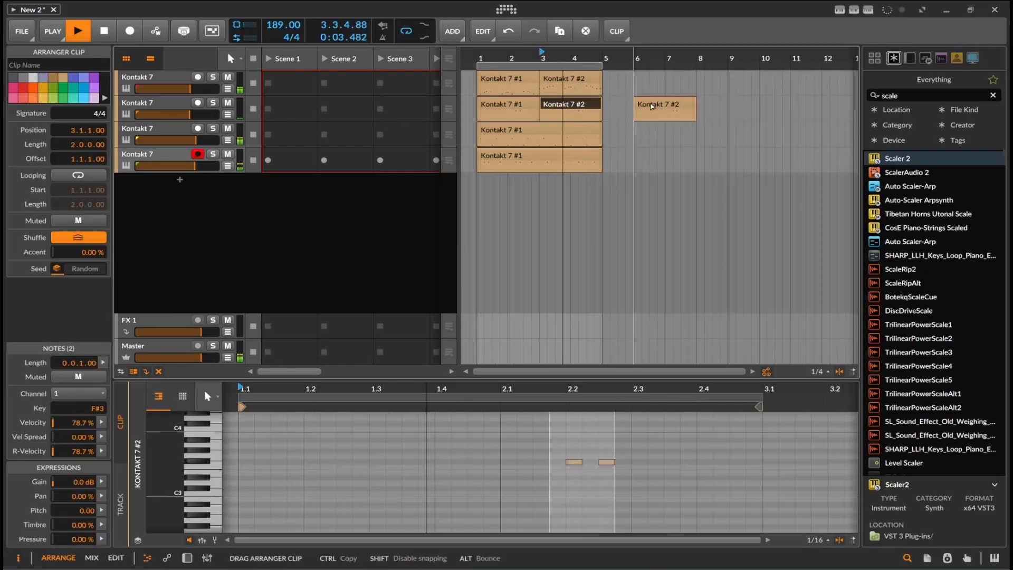
pyautogui.moveTo(656, 107); pyautogui.dragTo(624, 108)
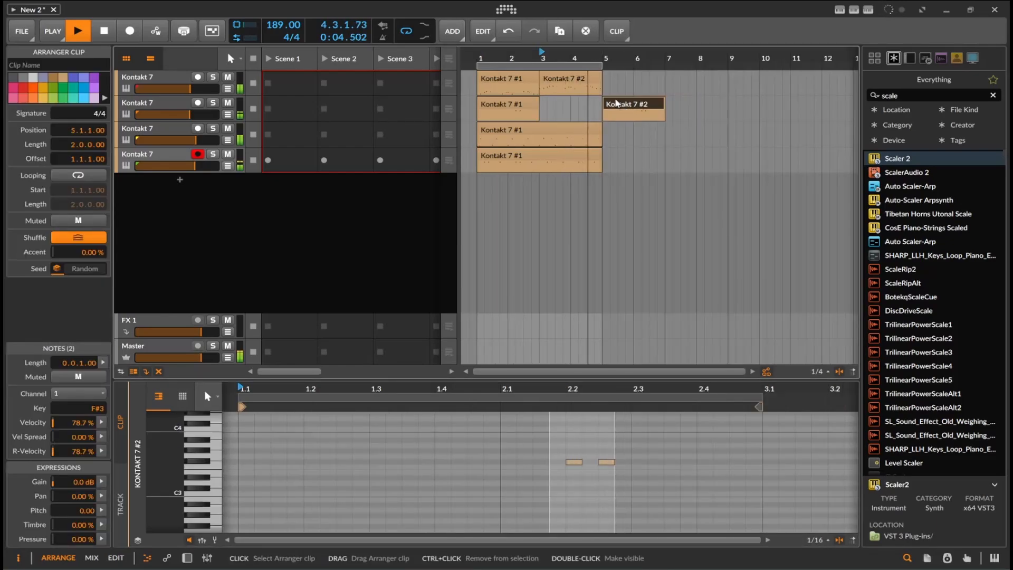
# - Move the first track's bar 3 clip to bar 5 and duplicate the four-bar clips on tracks three and four at bar 5
pyautogui.click(570, 79)
pyautogui.hotkey('ctrl', 'd')
pyautogui.press('Delete')
pyautogui.press('space')
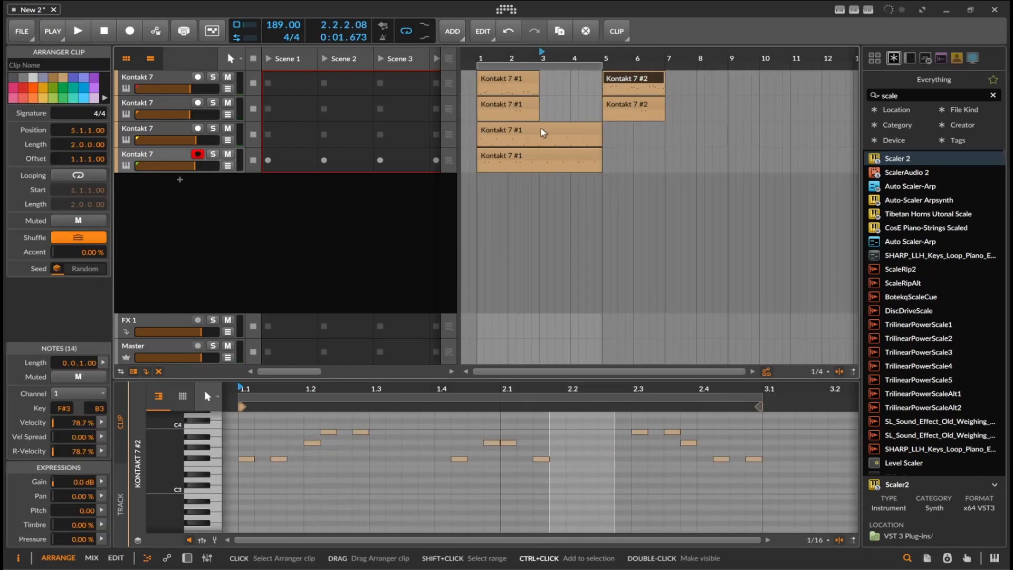
pyautogui.moveTo(540, 133); pyautogui.dragTo(666, 135)
pyautogui.moveTo(573, 158); pyautogui.dragTo(697, 158)
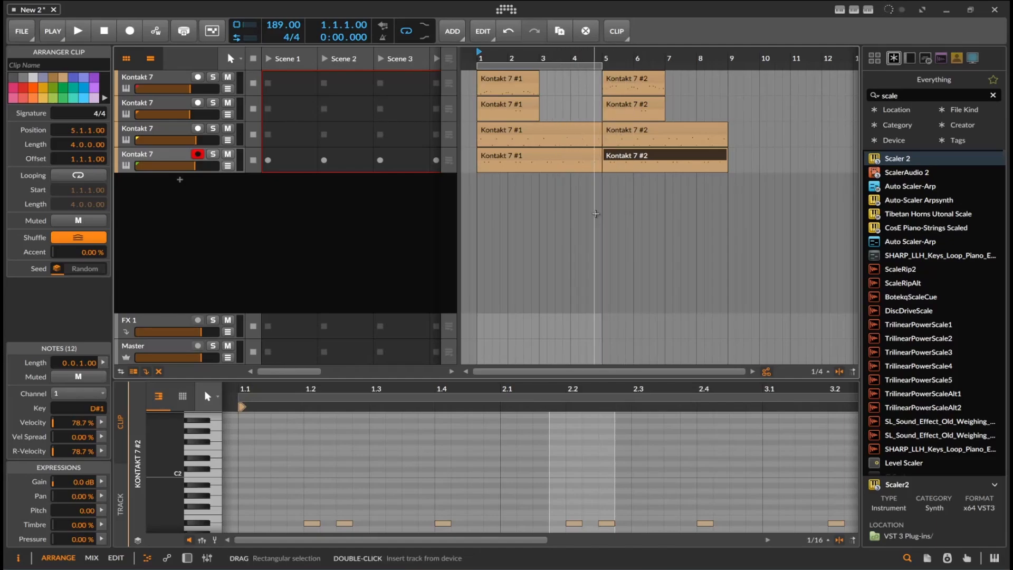
# - Move the bar 5 clips on all four tracks to bar 7 and audition the section from there
pyautogui.moveTo(655, 207); pyautogui.dragTo(682, 82)
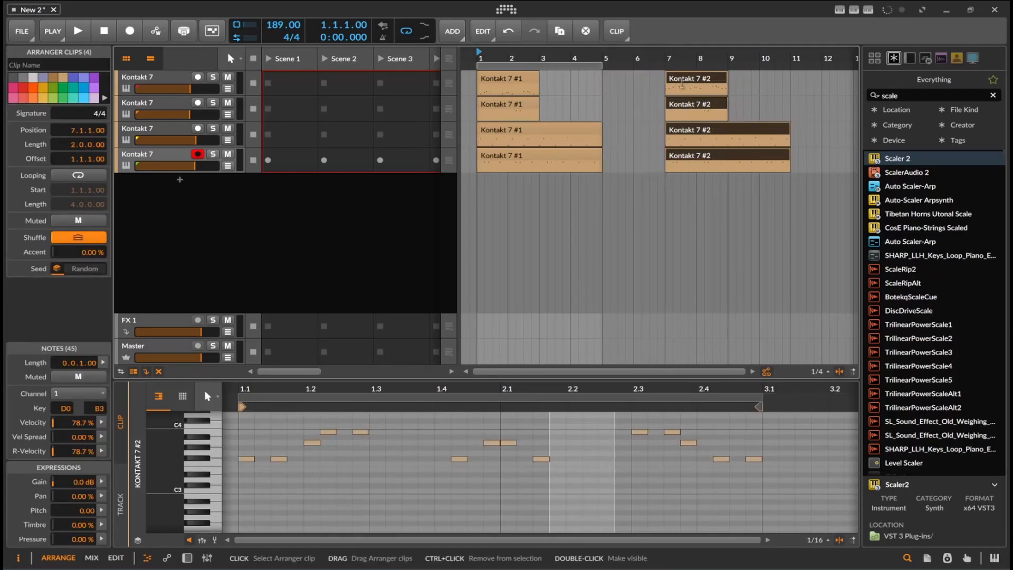
pyautogui.click(643, 212)
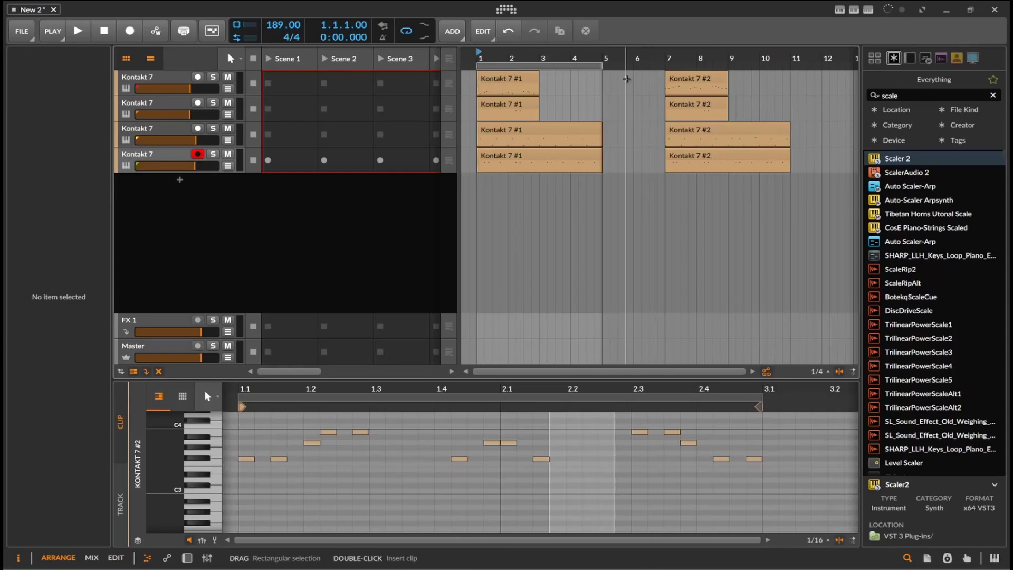
pyautogui.press('space')
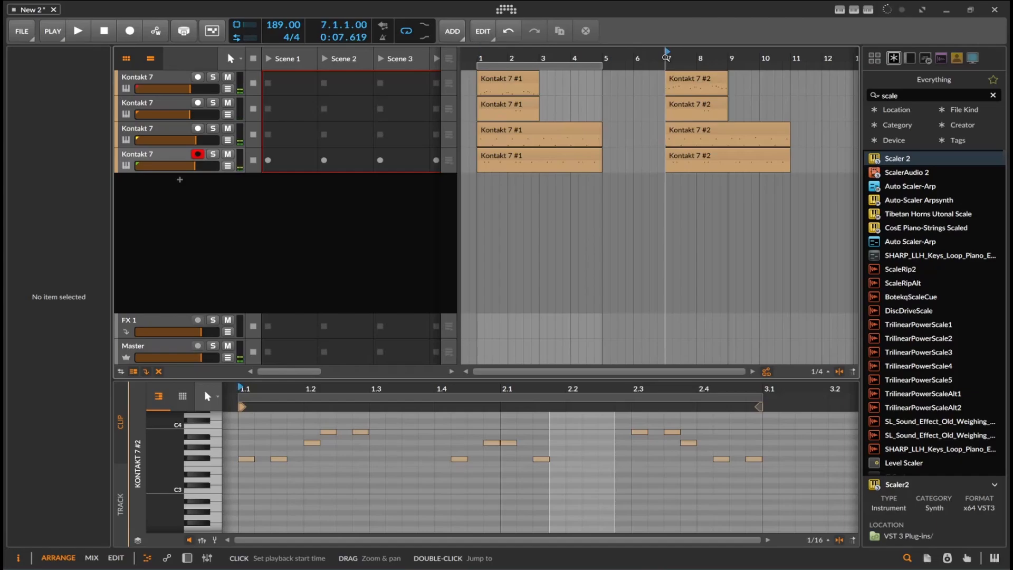
pyautogui.press('space')
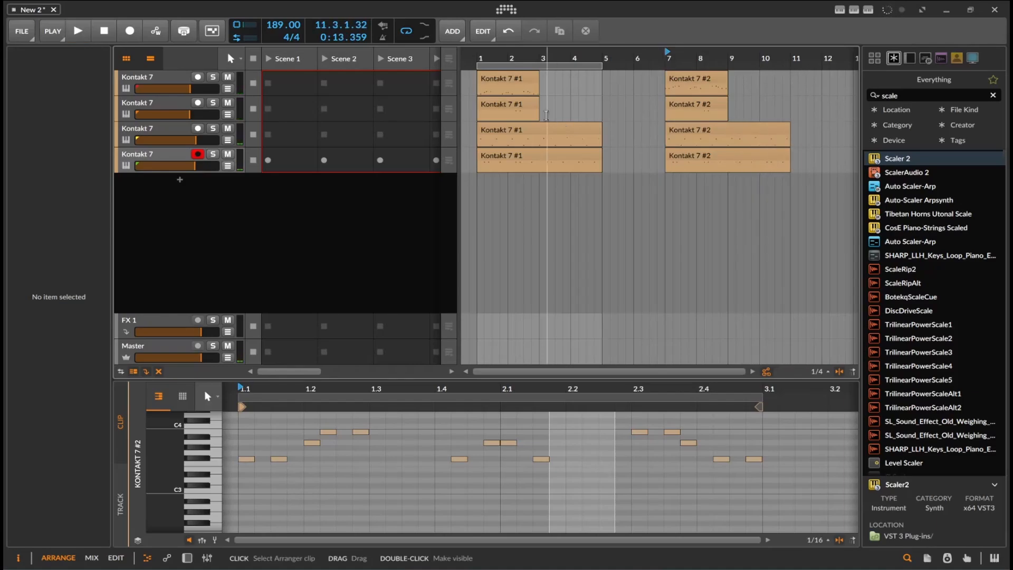
# - Move the bar 7 clips on all four tracks to bar 10 and duplicate the opening section's four clips at bar 5
pyautogui.moveTo(742, 215); pyautogui.dragTo(779, 79)
pyautogui.moveTo(626, 197); pyautogui.dragTo(611, 101)
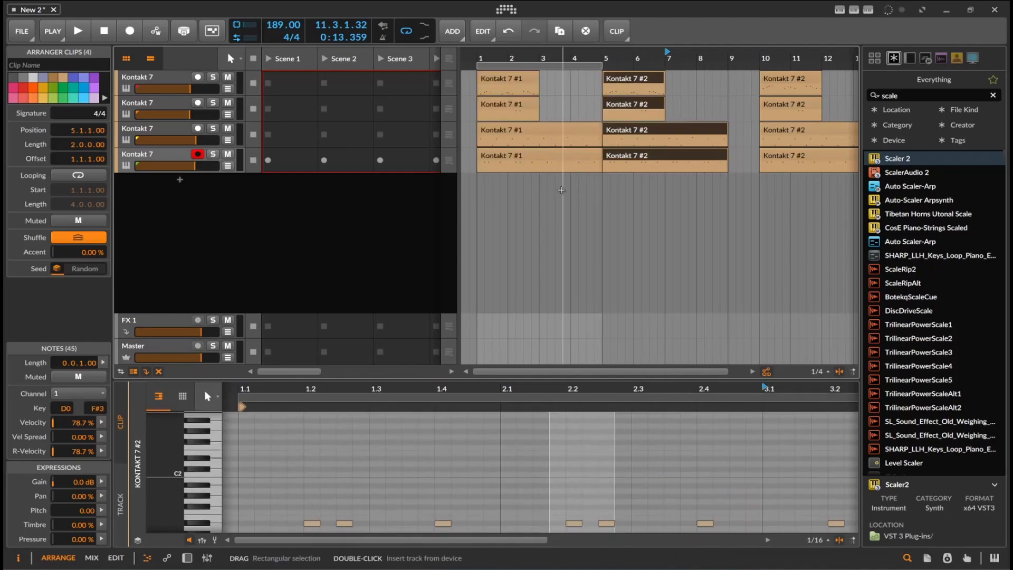
pyautogui.press('Escape')
# - Shift the first two four-bar sections so they start at bars 5 and 9, and move the section at bar 10 to bar 19
pyautogui.moveTo(554, 203); pyautogui.dragTo(658, 79)
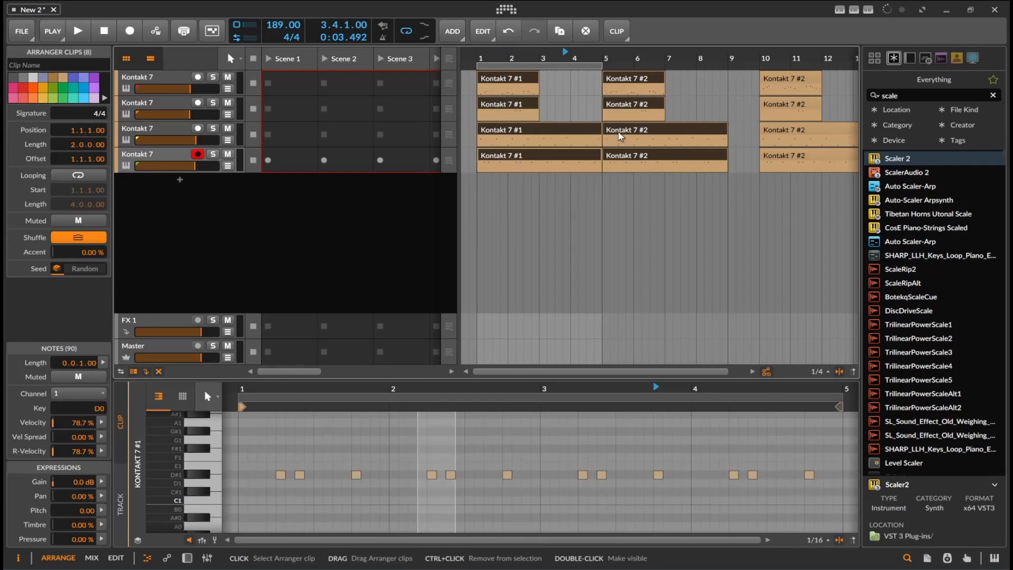
pyautogui.moveTo(620, 136); pyautogui.dragTo(652, 137)
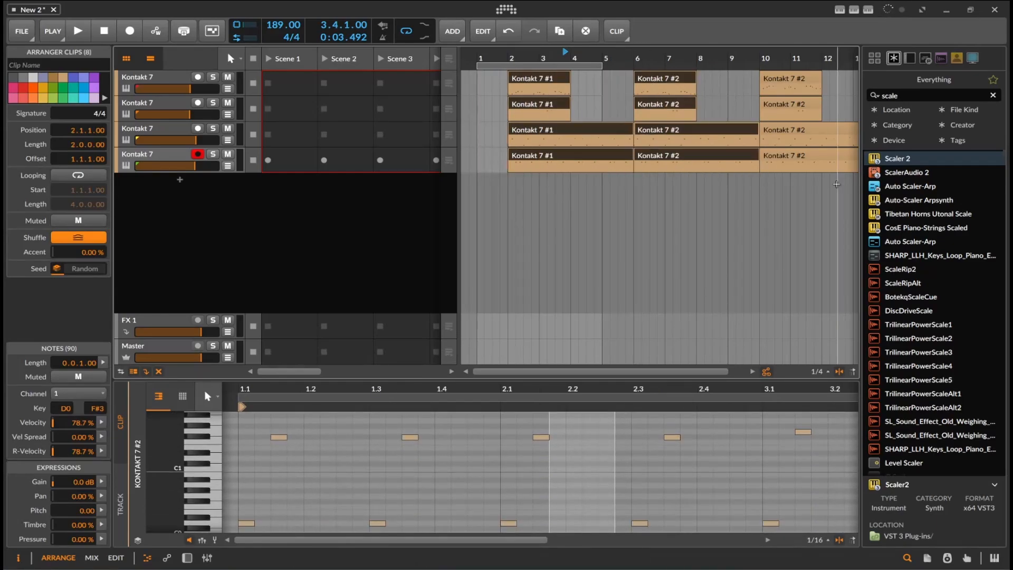
pyautogui.scroll(-2, 837, 184)
pyautogui.moveTo(672, 194); pyautogui.dragTo(814, 101)
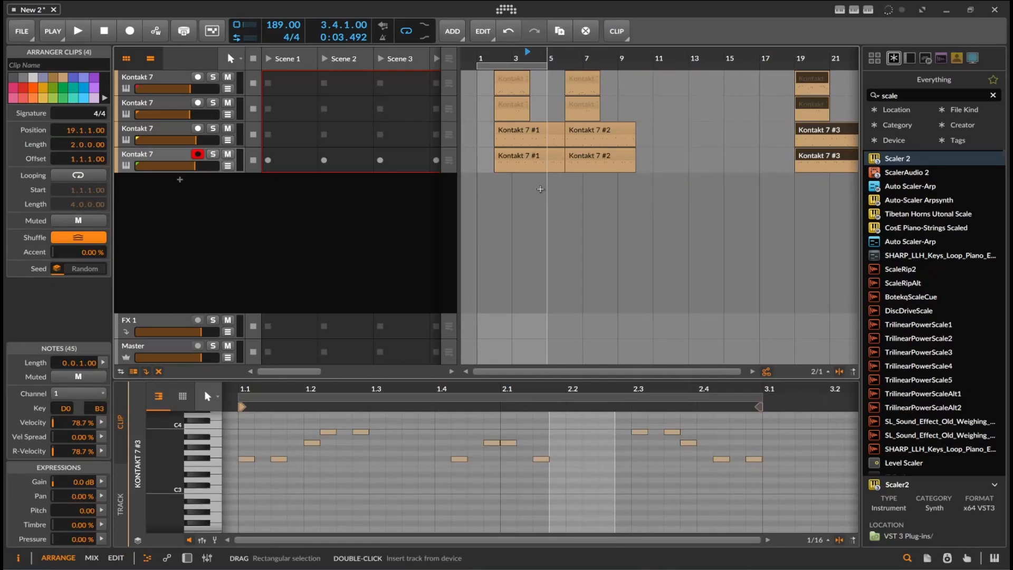
pyautogui.moveTo(565, 217); pyautogui.dragTo(559, 87)
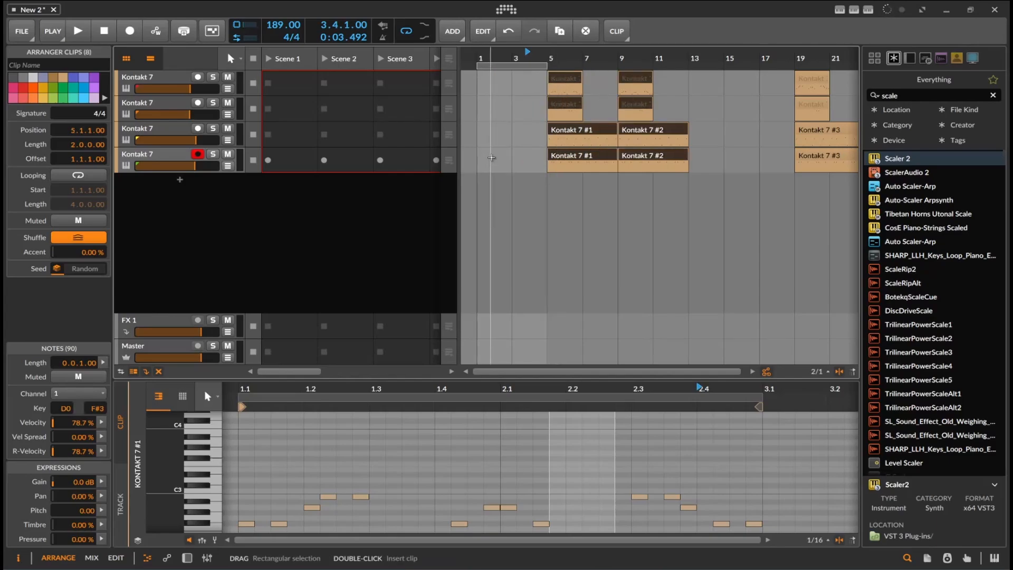
# - Copy the third track's four-bar clip from bar 5 to bar 1 as an intro and play it from the start
pyautogui.scroll(3, 510, 141)
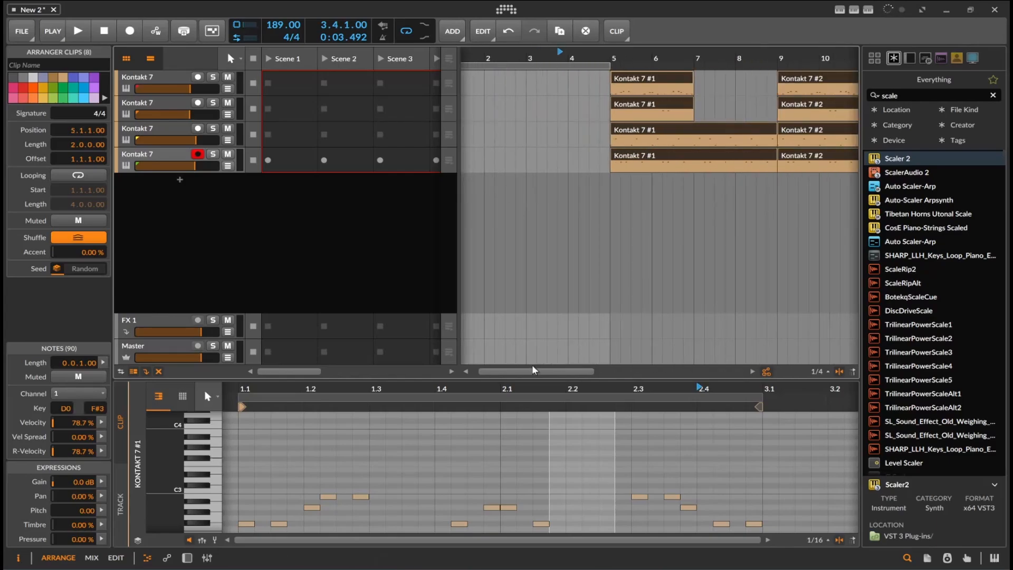
pyautogui.moveTo(532, 372); pyautogui.dragTo(527, 371)
pyautogui.click(471, 91)
pyautogui.press('space')
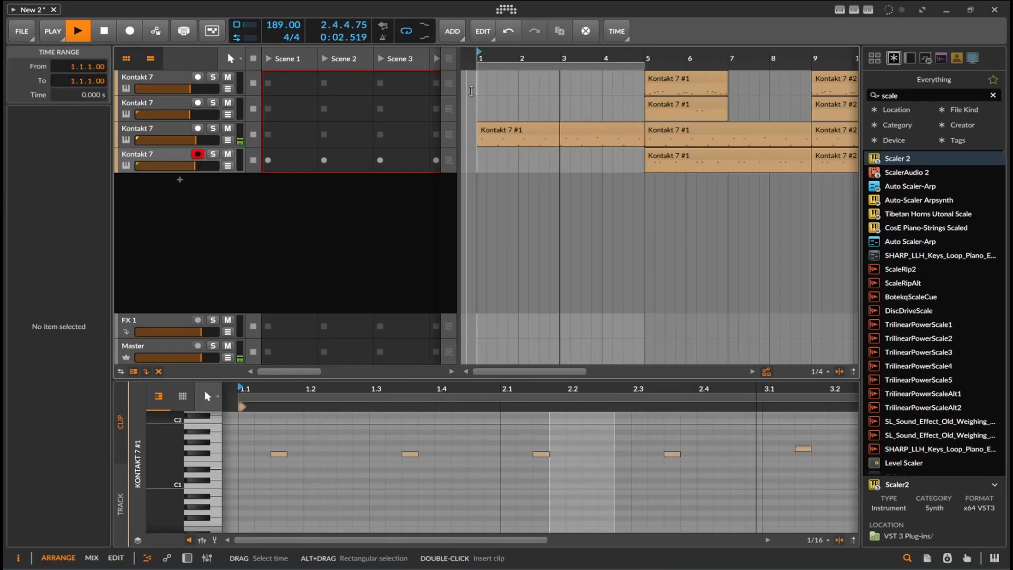
pyautogui.press('space')
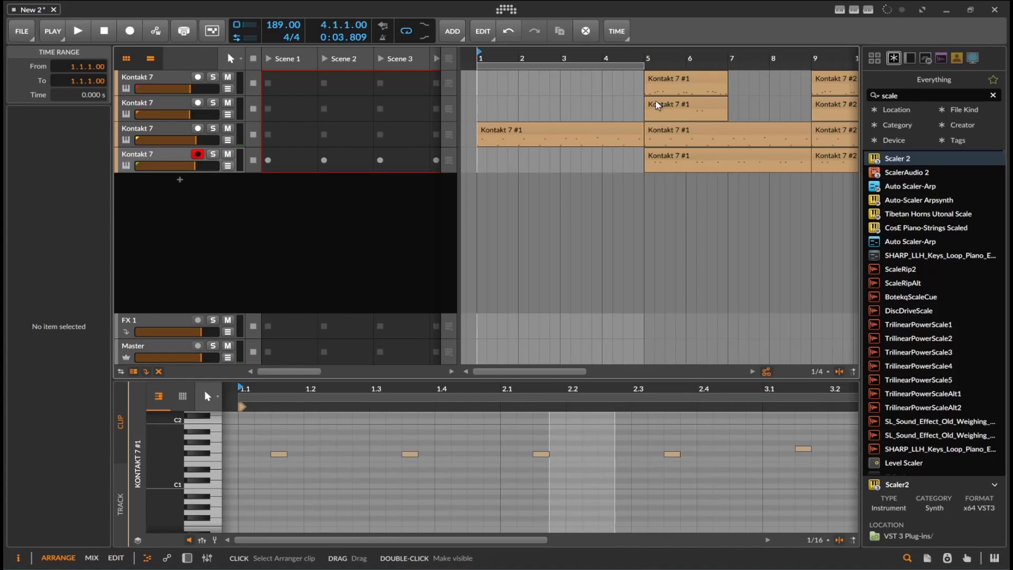
# - Place a two-bar clip at bar 3 on the second track with F#2 notes quickening to sixteenths, and extend the loop to bar 7
pyautogui.moveTo(658, 105); pyautogui.dragTo(563, 105)
pyautogui.press('space')
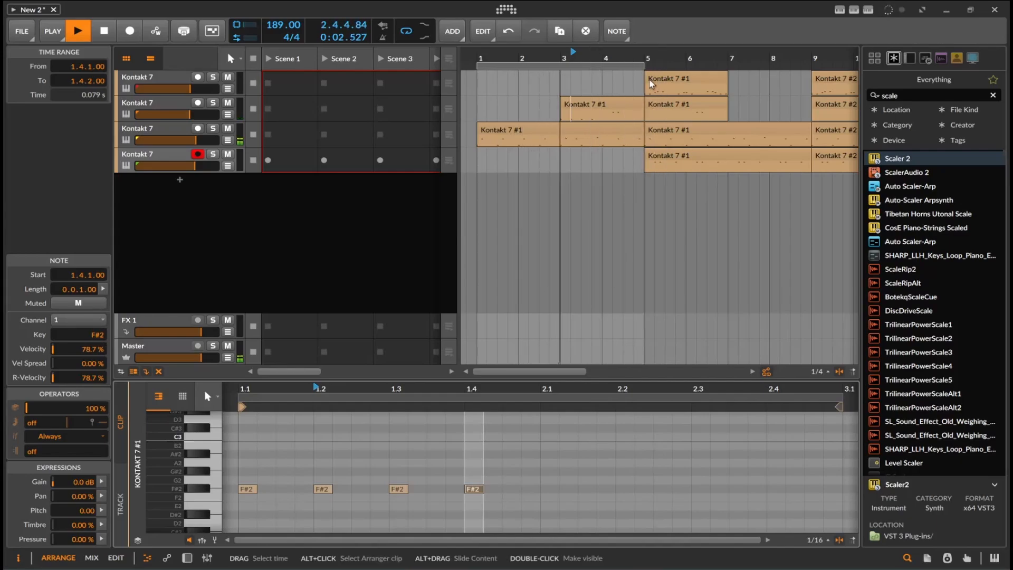
pyautogui.moveTo(644, 66); pyautogui.dragTo(728, 68)
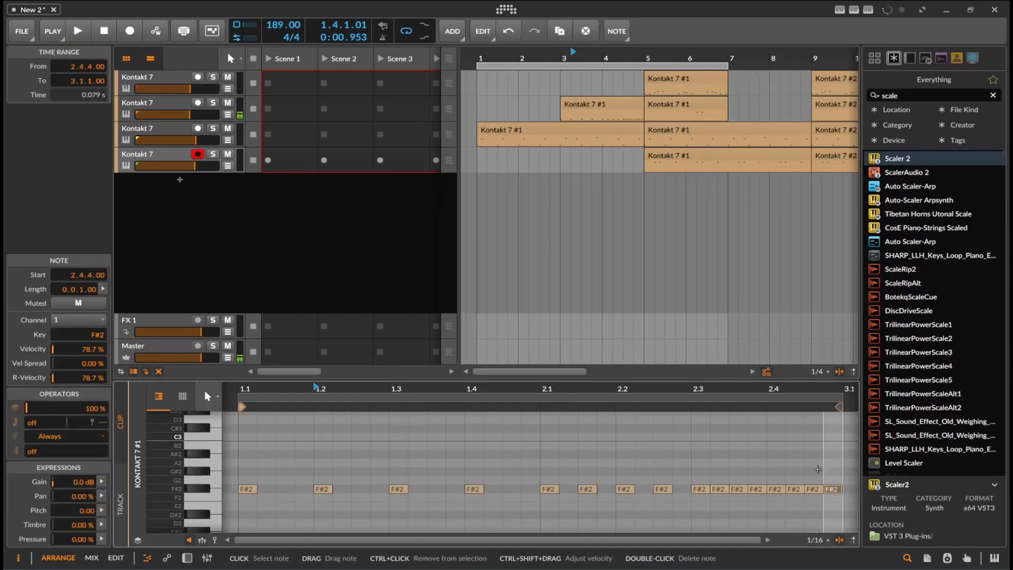
pyautogui.press('space')
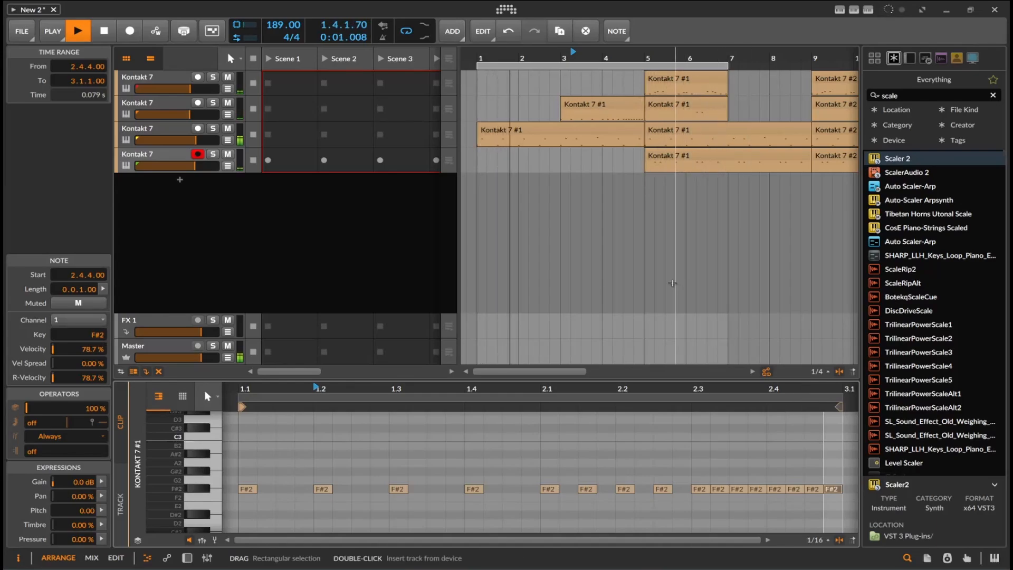
# - Extend the loop region to 22 bars and move the last section's four clips from bar 19 to bar 21
pyautogui.scroll(-3, 676, 280)
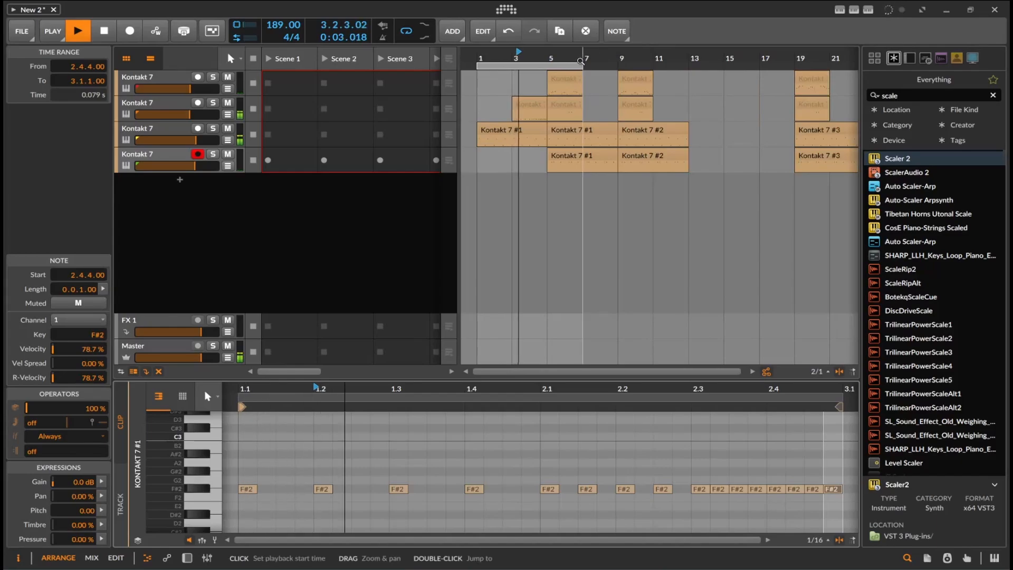
pyautogui.moveTo(583, 66); pyautogui.dragTo(824, 65)
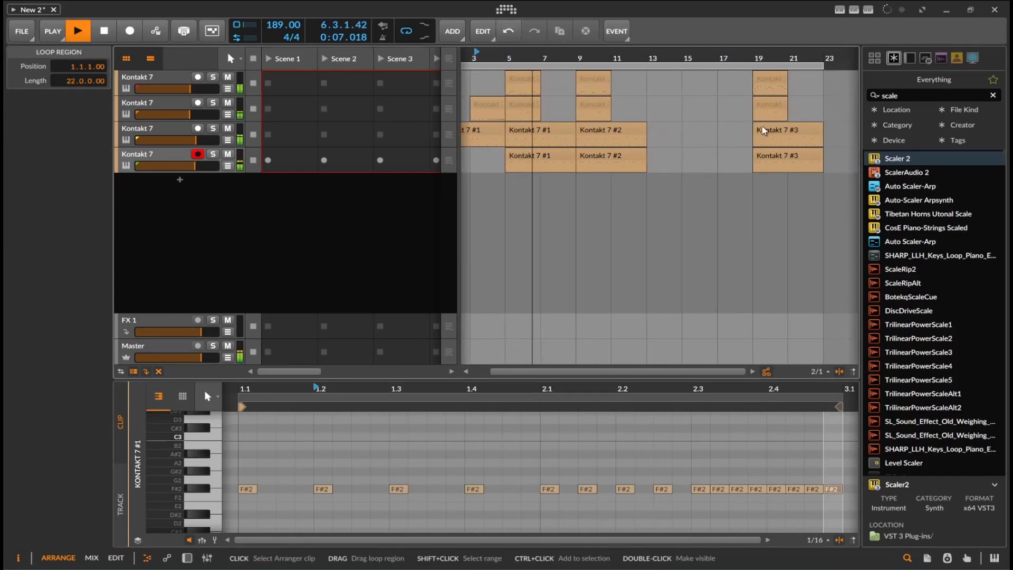
pyautogui.moveTo(804, 194); pyautogui.dragTo(749, 83)
pyautogui.moveTo(770, 132); pyautogui.dragTo(806, 132)
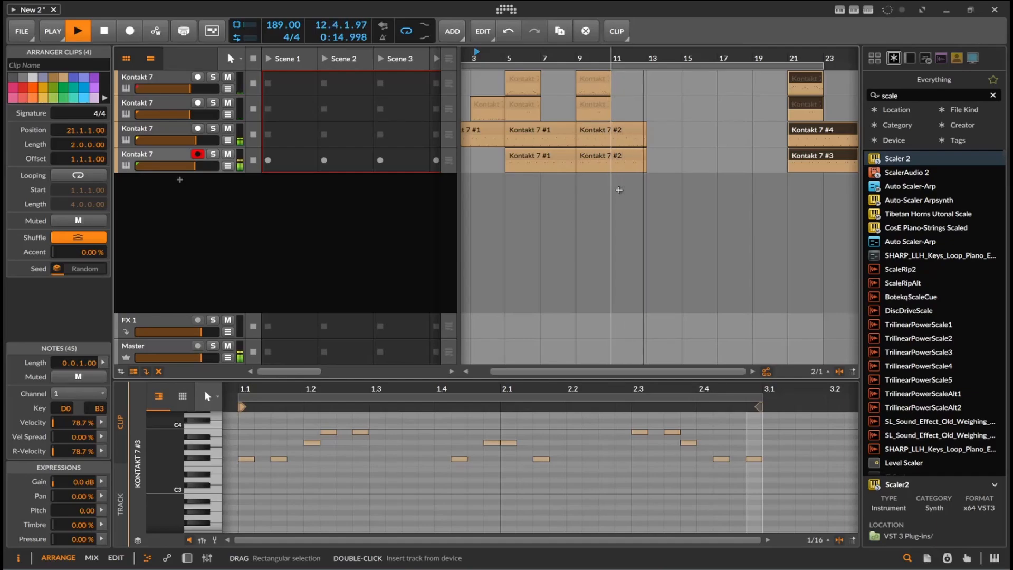
# - Copy the third track's clip from bar 9 to bar 13 and delete the copy's D0 notes
pyautogui.moveTo(620, 133); pyautogui.dragTo(695, 129)
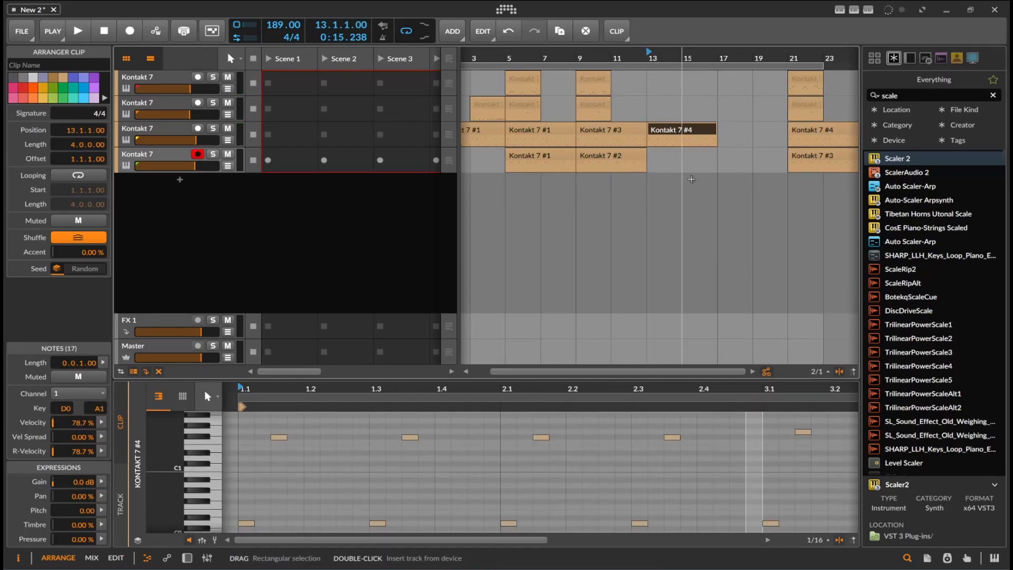
pyautogui.scroll(-3, 462, 468)
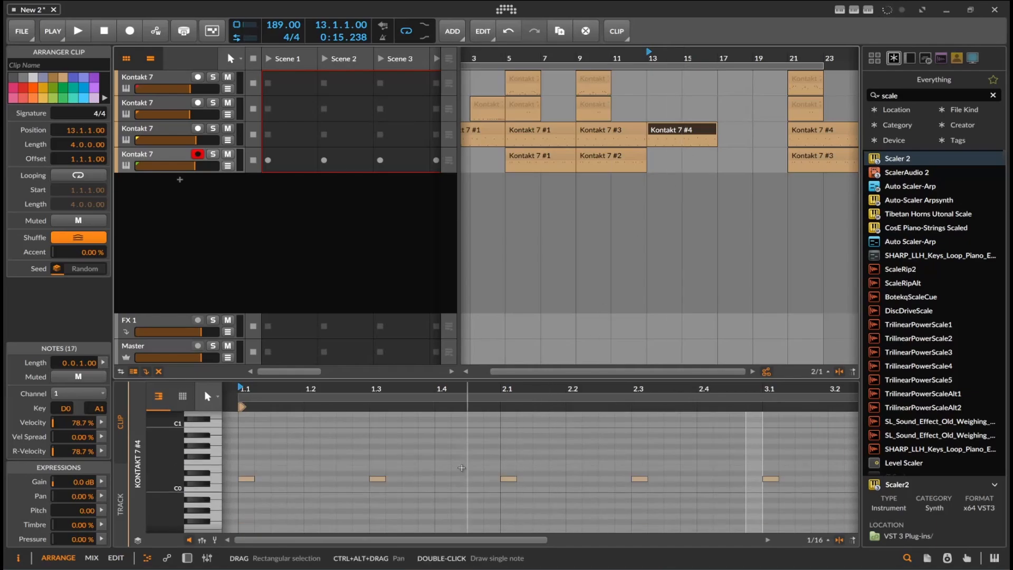
pyautogui.moveTo(254, 460); pyautogui.dragTo(790, 507)
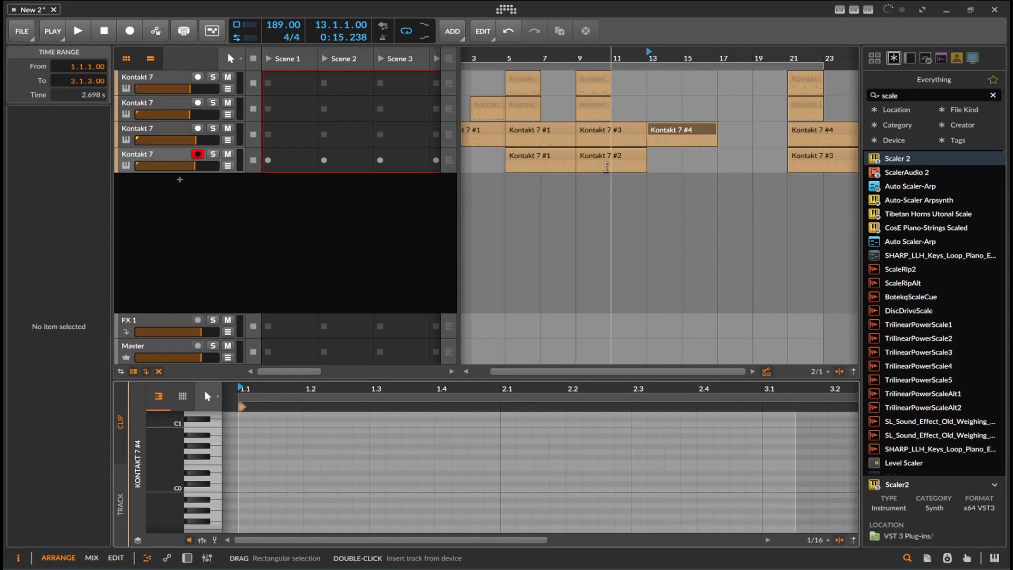
# - Copy the fourth track's four-bar clip from bar 9 to bar 13 and audition the section from bar 13
pyautogui.moveTo(607, 160); pyautogui.dragTo(668, 160)
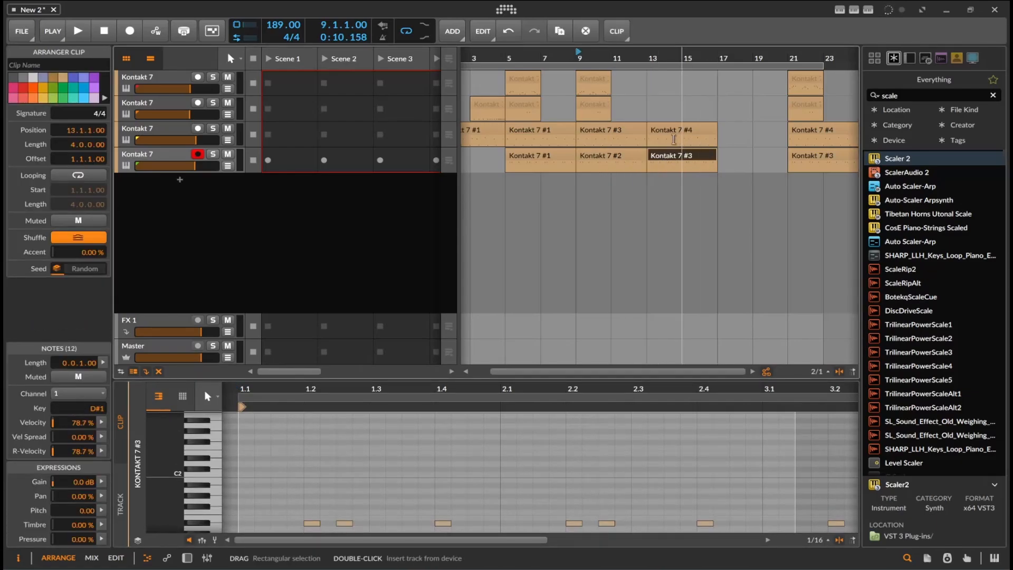
pyautogui.click(641, 102)
pyautogui.press('space')
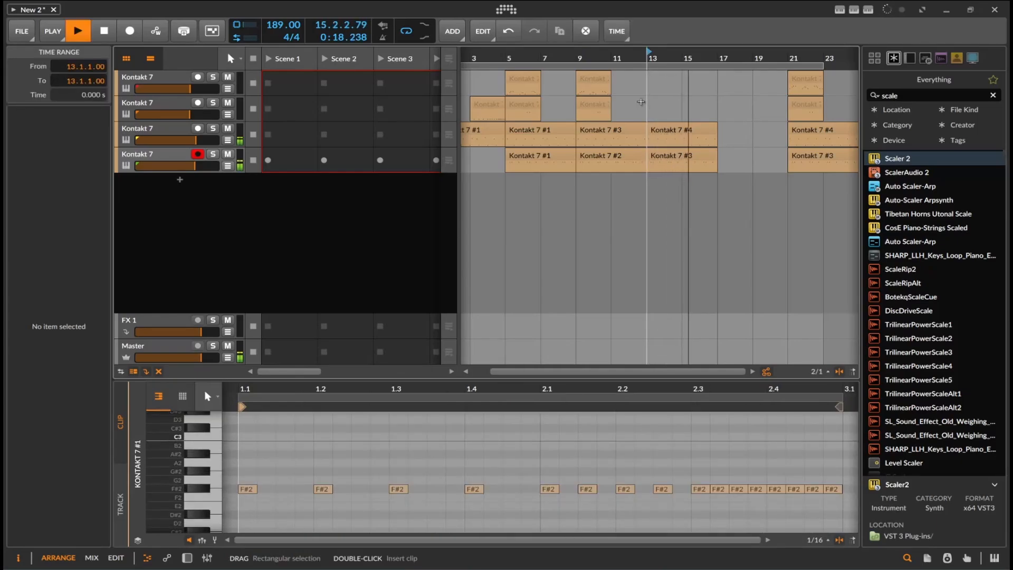
pyautogui.press('space')
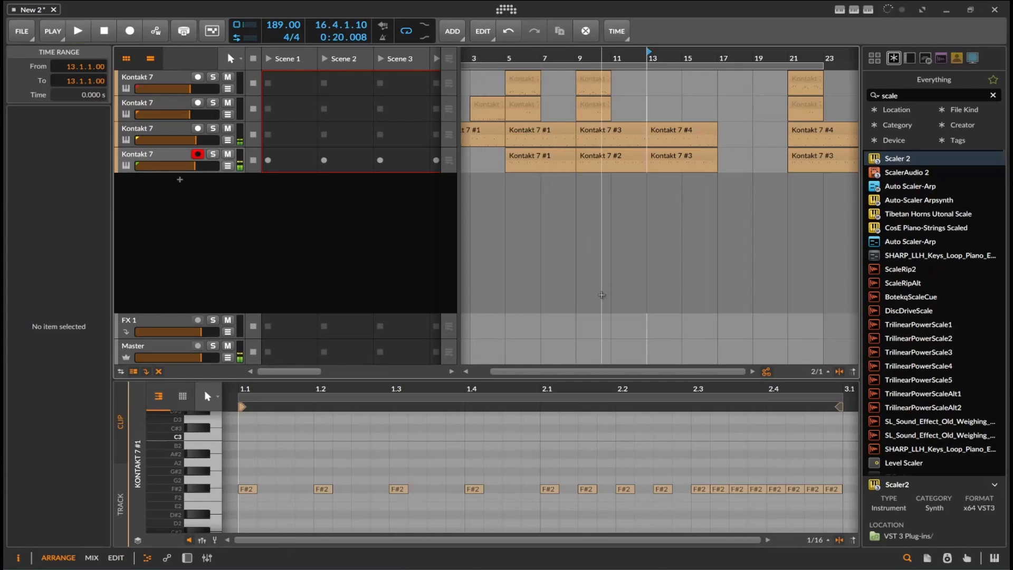
# - Copy the third track's opening clip from bar 1 to bar 17 and check its notes against the clip at bar 13
pyautogui.moveTo(612, 372); pyautogui.dragTo(594, 371)
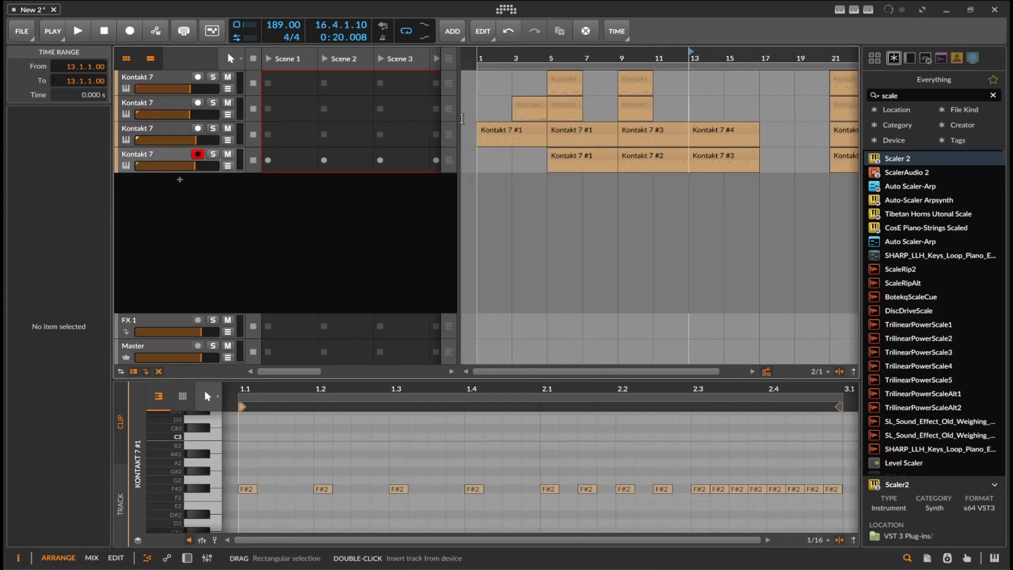
pyautogui.moveTo(502, 131); pyautogui.dragTo(784, 134)
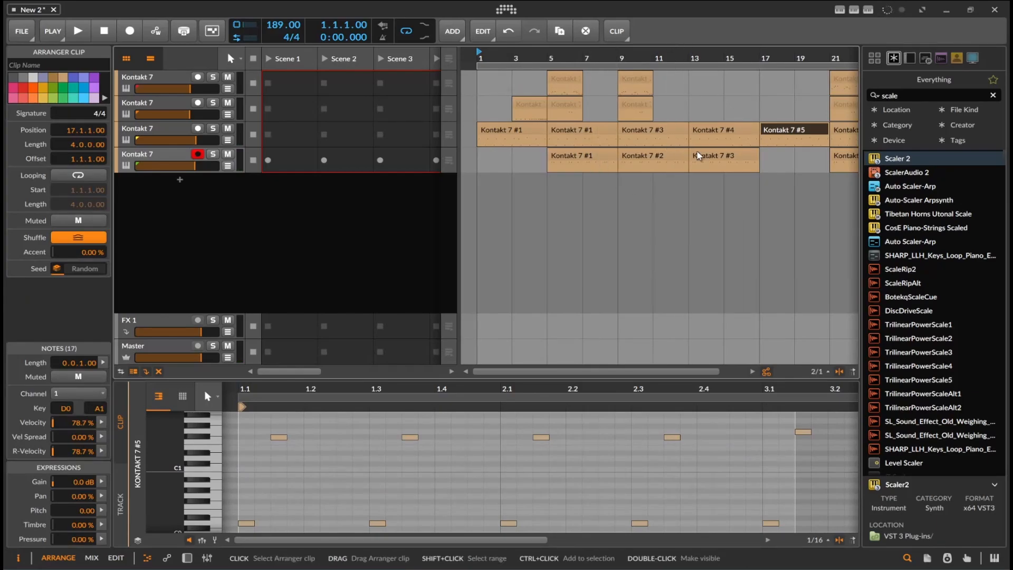
pyautogui.click(693, 114)
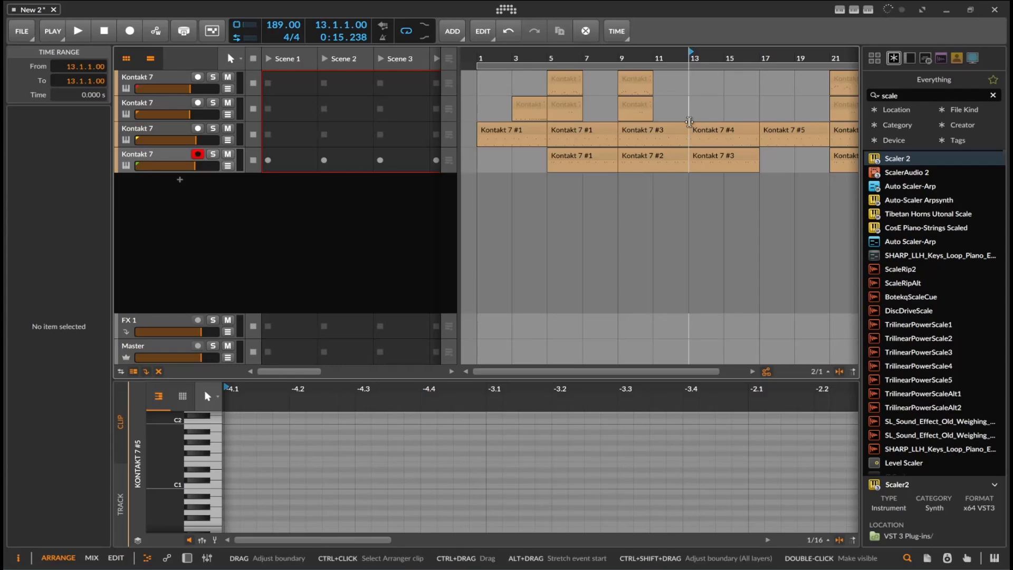
pyautogui.click(712, 136)
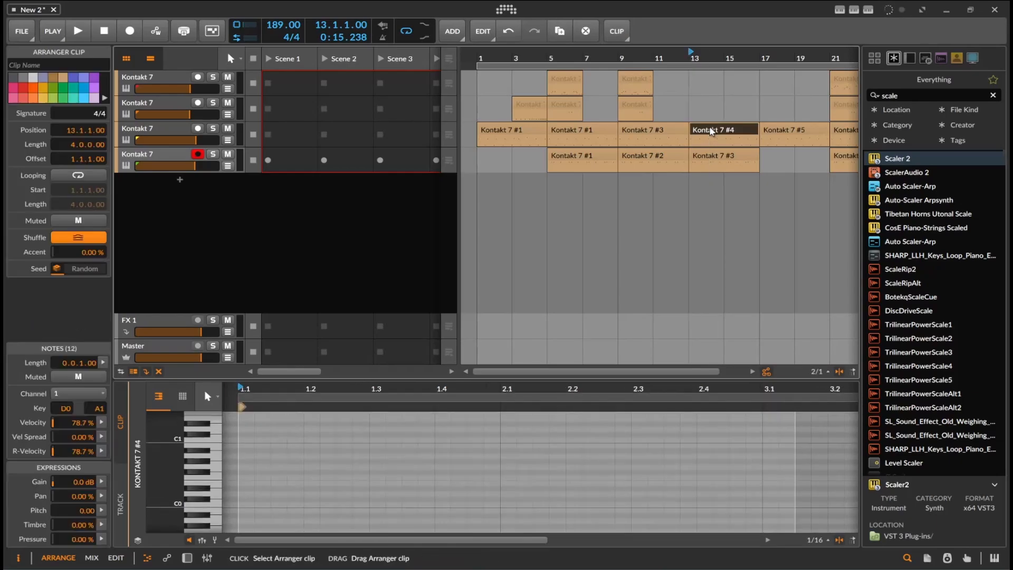
pyautogui.click(776, 132)
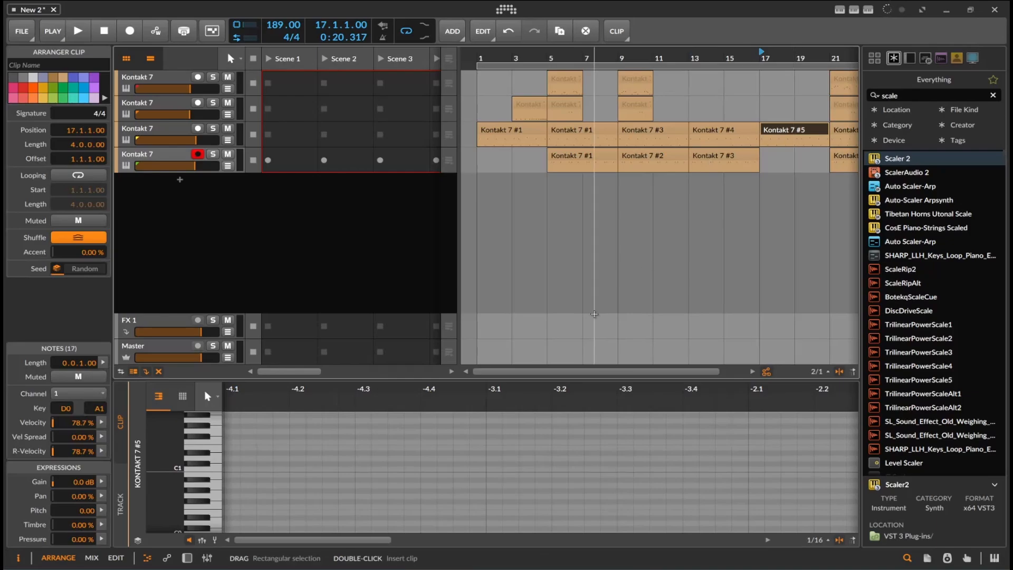
# - Duplicate the bar 21 section's four clips at bar 25, extend the loop region to 28 bars and play from bar 17
pyautogui.moveTo(583, 59); pyautogui.dragTo(476, 67)
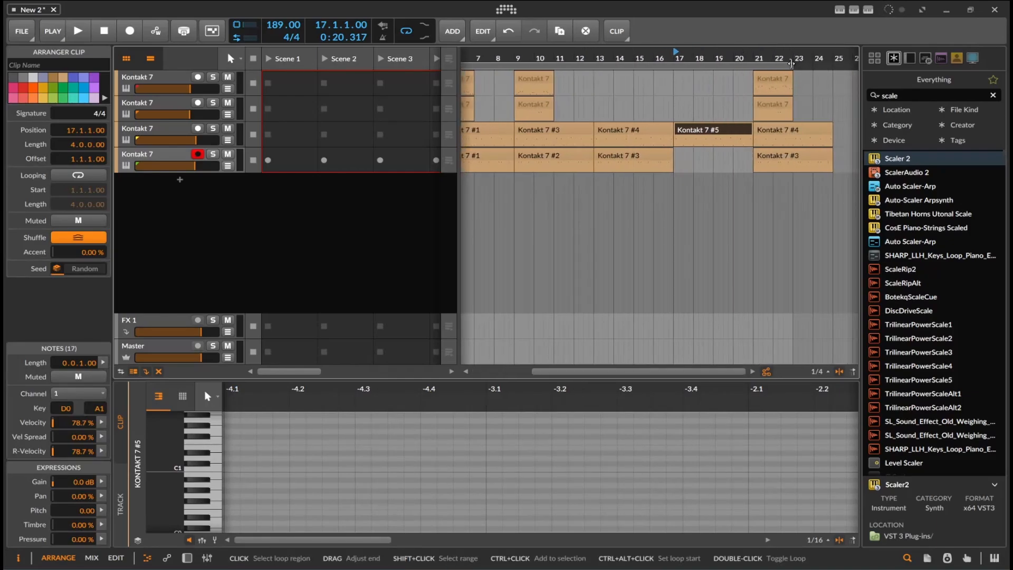
pyautogui.moveTo(791, 64); pyautogui.dragTo(835, 73)
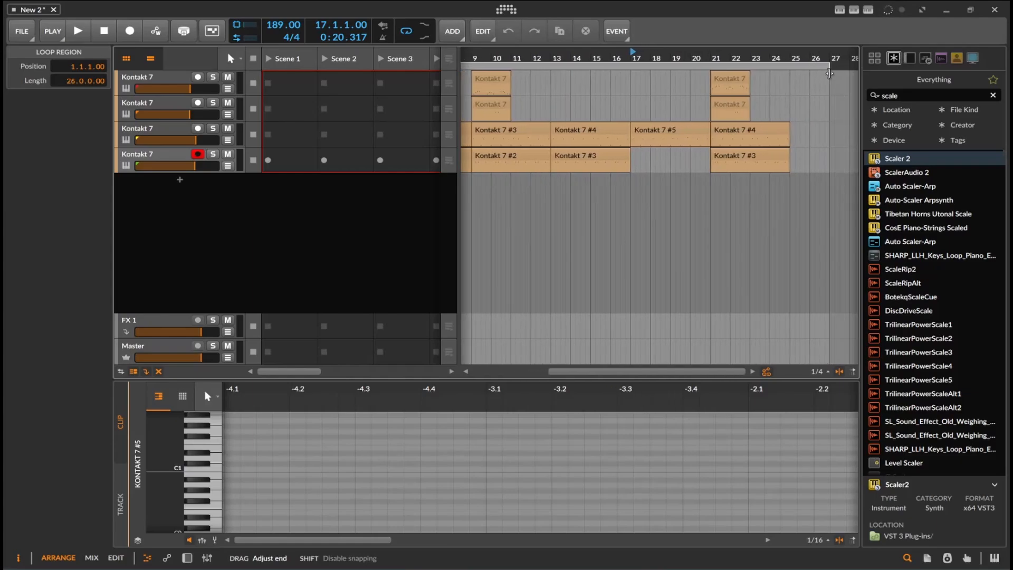
pyautogui.moveTo(758, 343); pyautogui.dragTo(833, 67)
pyautogui.press('space')
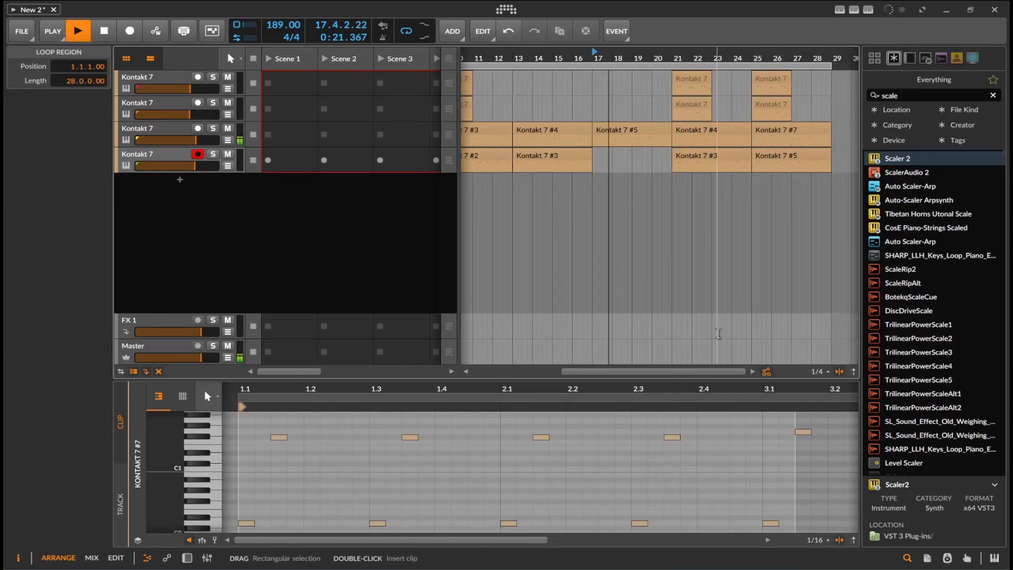
pyautogui.hscroll(-5, 573, 72)
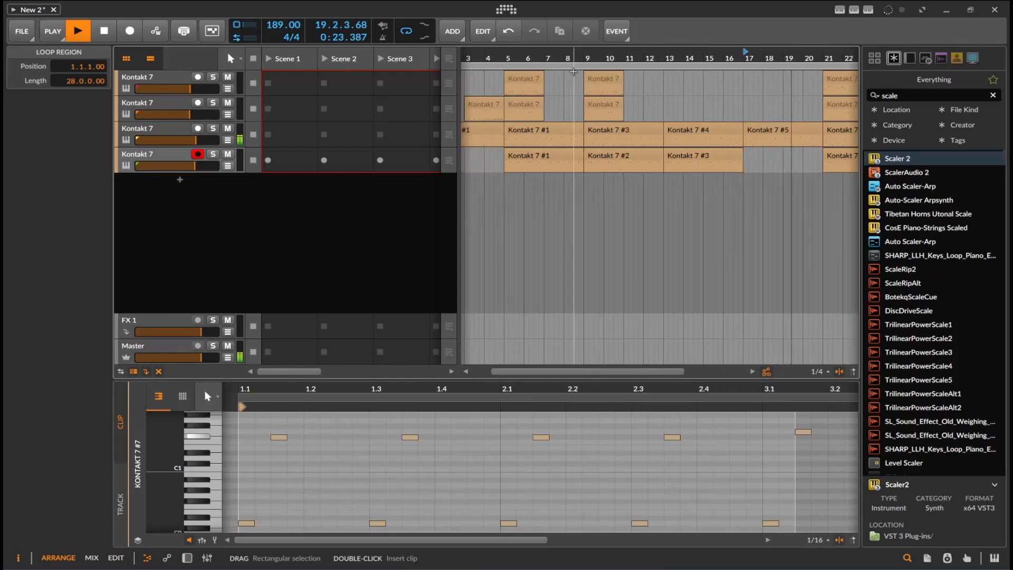
# - Listen to the arrangement from bar 19 through the end of the loop, and again from bar 1 to bar 12
pyautogui.press('space')
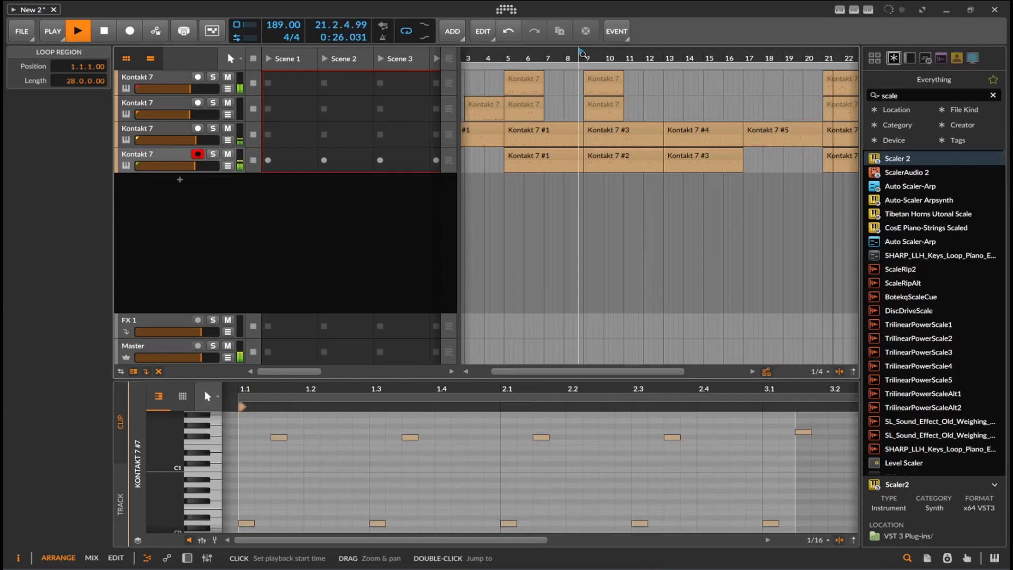
pyautogui.click(582, 52)
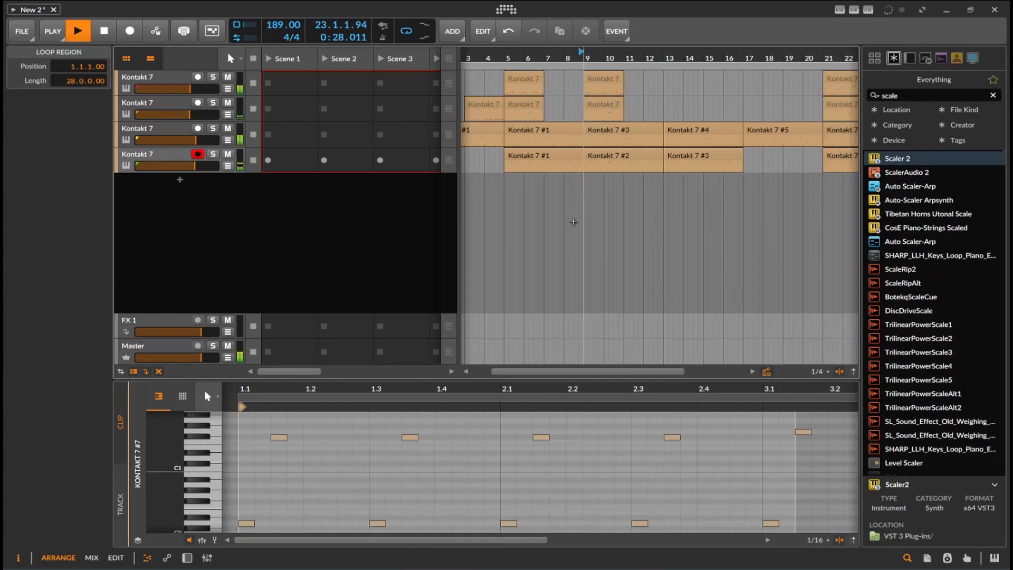
pyautogui.moveTo(530, 372); pyautogui.dragTo(675, 371)
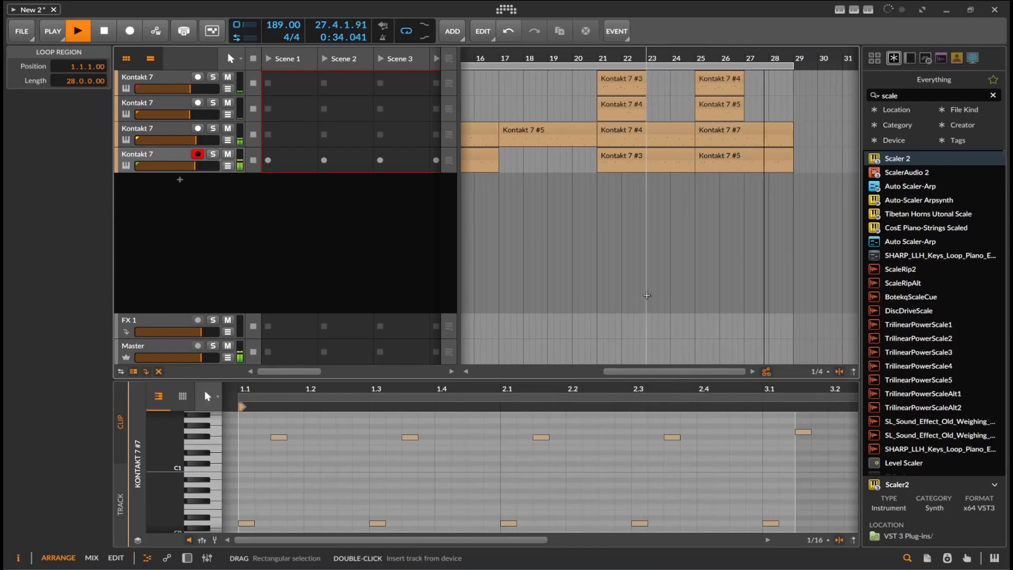
pyautogui.press('space')
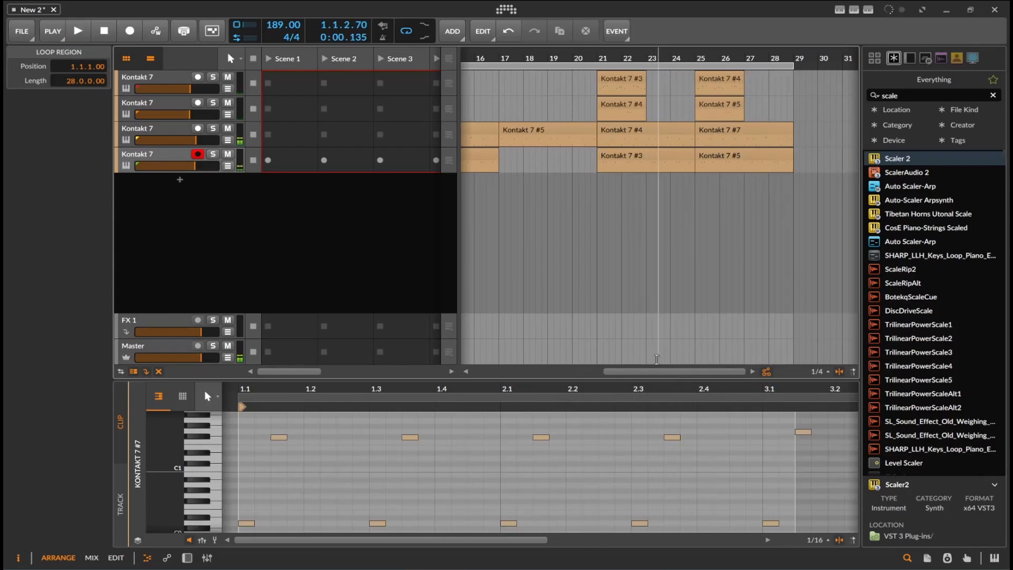
pyautogui.moveTo(660, 371); pyautogui.dragTo(555, 372)
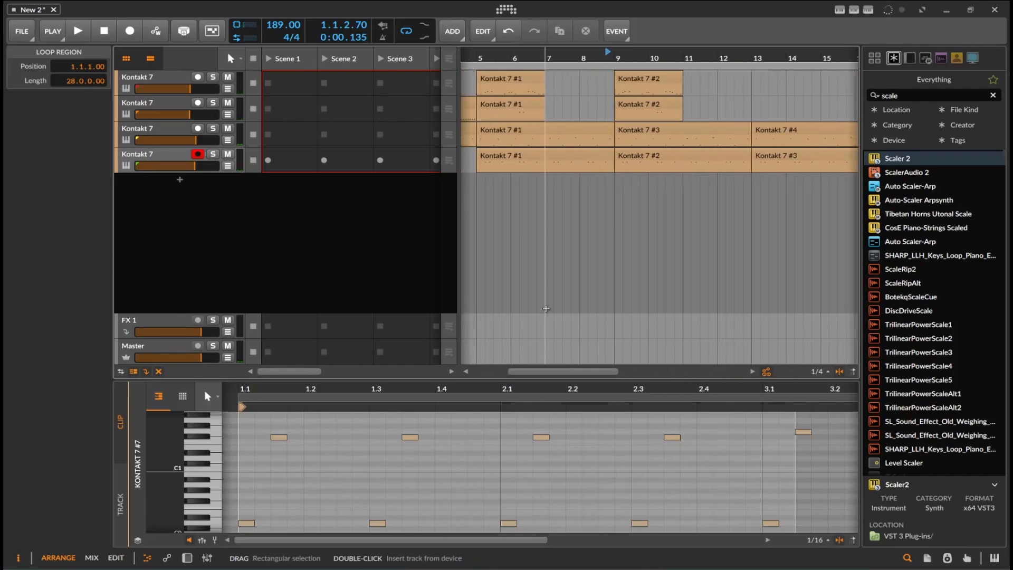
pyautogui.scroll(-5, 547, 299)
pyautogui.scroll(2, 546, 299)
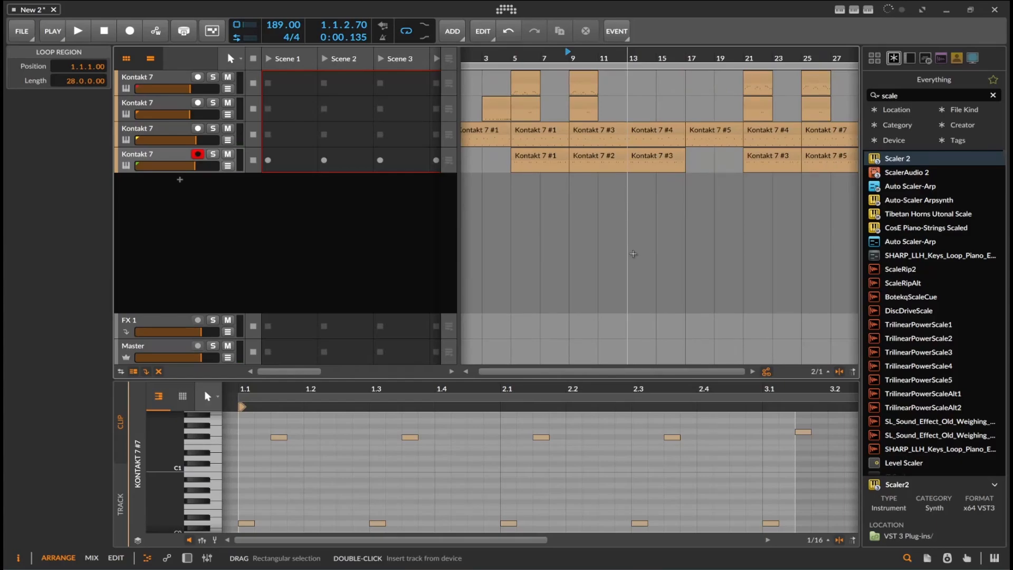
pyautogui.hscroll(-2, 607, 304)
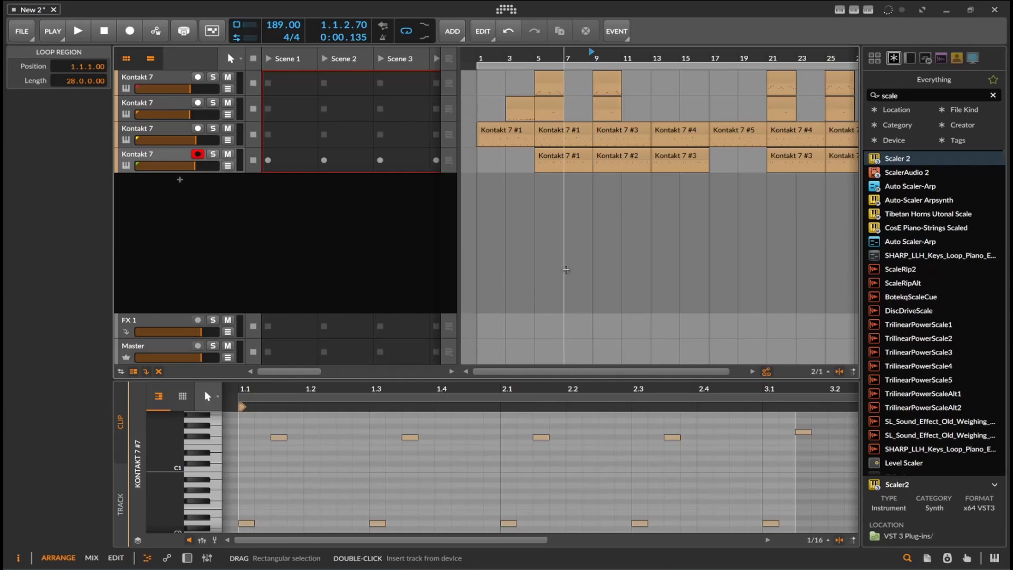
pyautogui.click(490, 230)
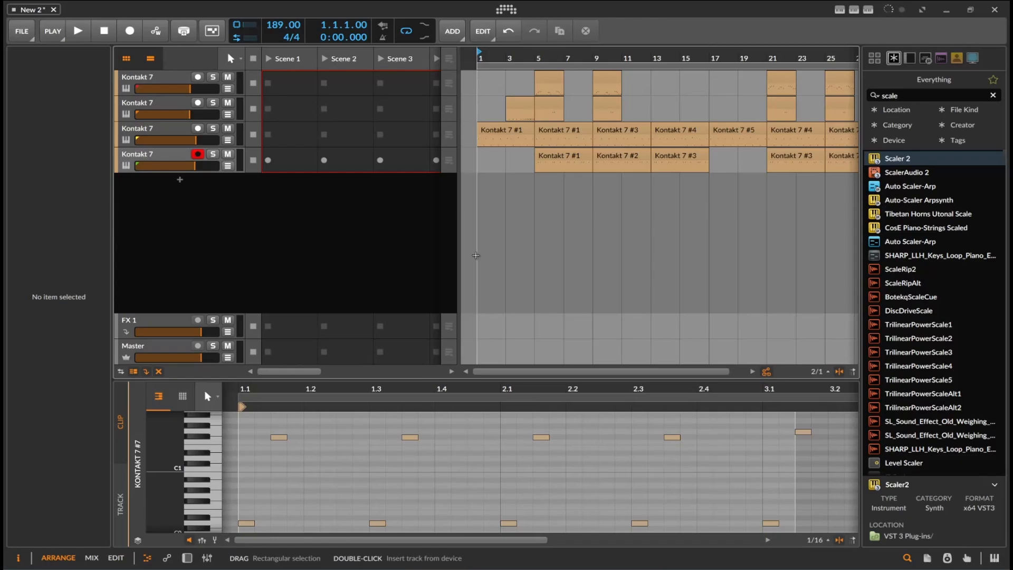
pyautogui.press('space')
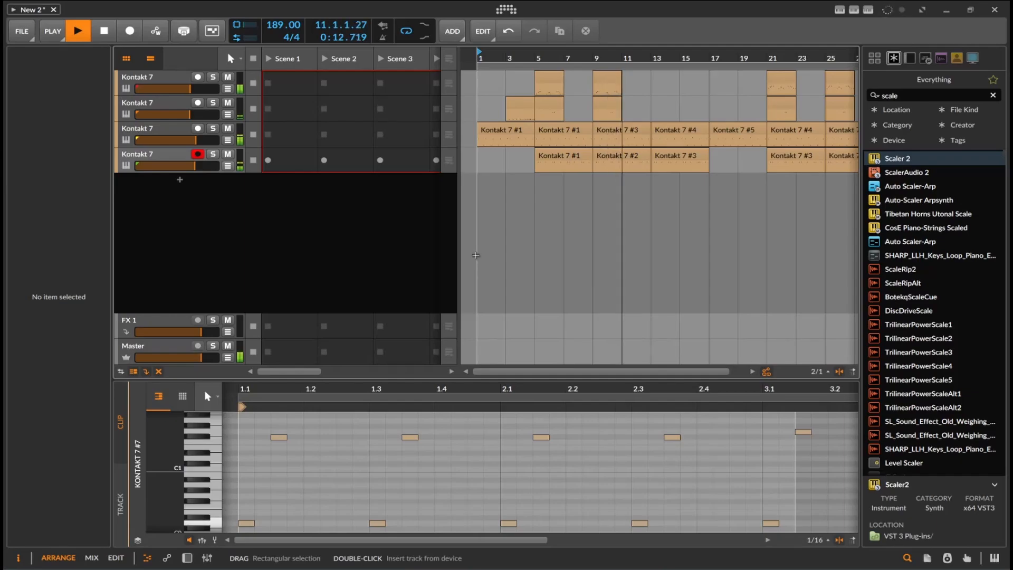
pyautogui.press('space')
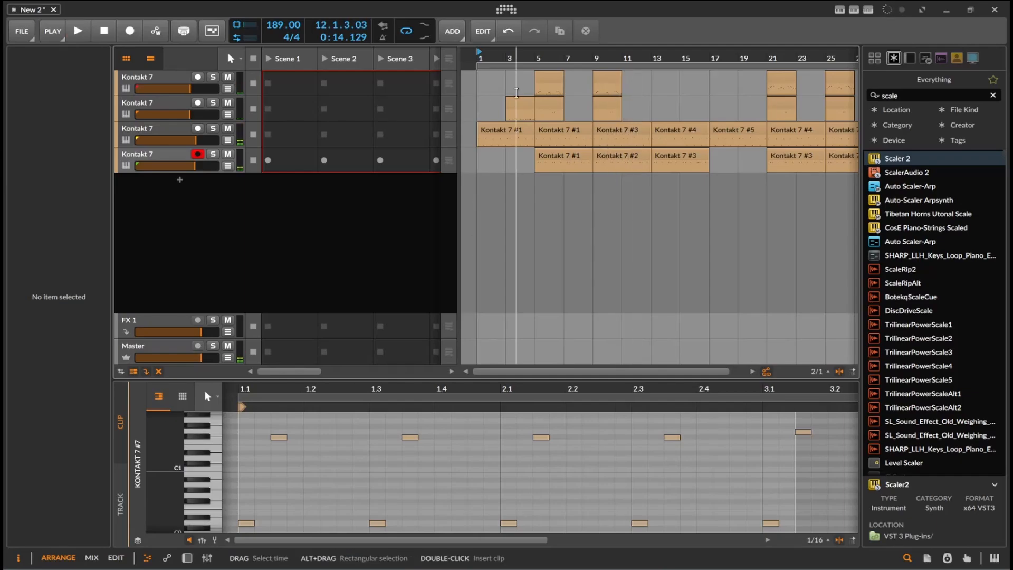
# - Insert an empty clip on the second track at bar 12 and extend its start back to bar 11
pyautogui.click(617, 109)
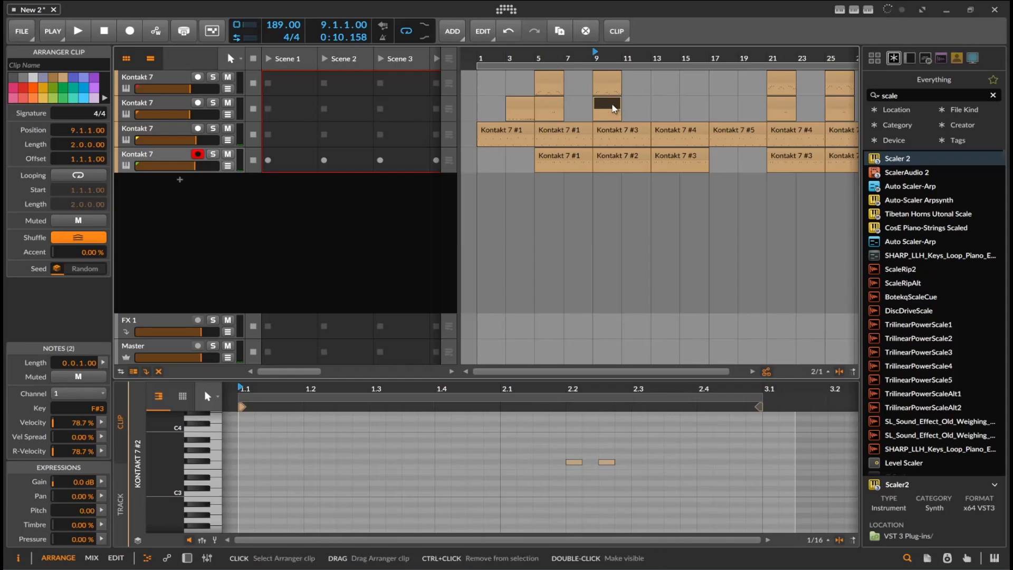
pyautogui.doubleClick(642, 106)
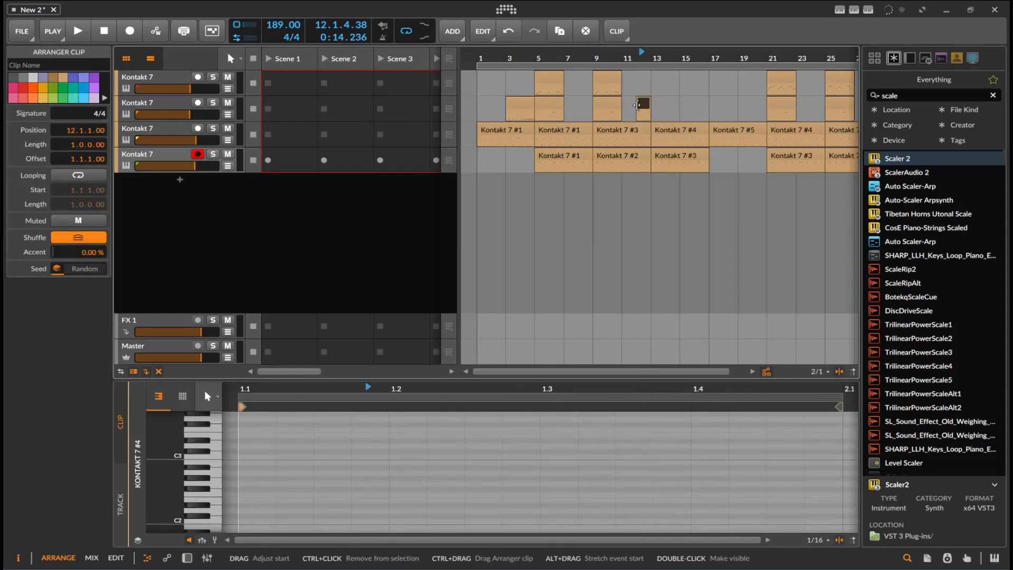
pyautogui.moveTo(636, 104); pyautogui.dragTo(623, 104)
pyautogui.click(558, 349)
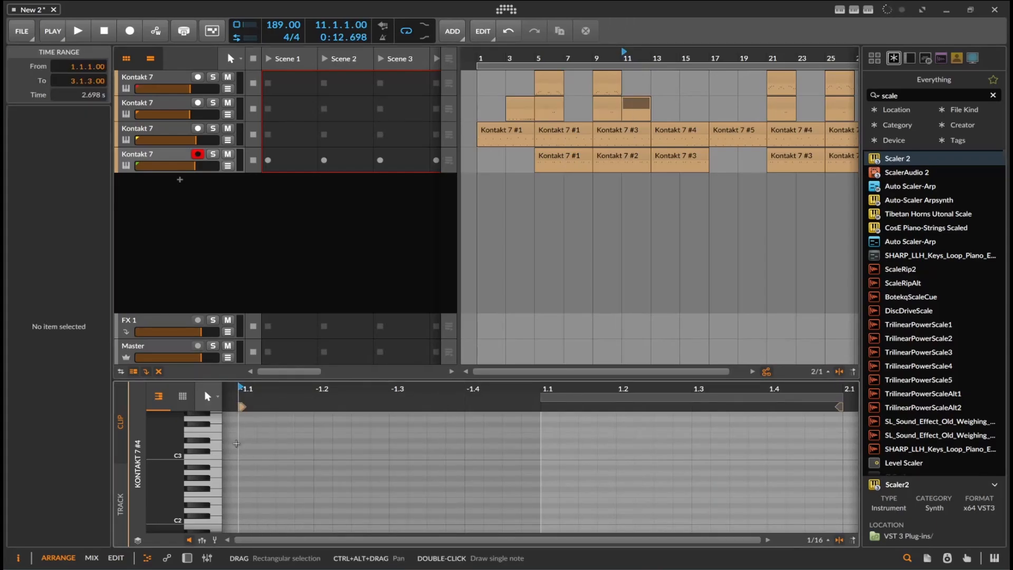
# - Draw a falling line of sixteenth notes from A4 and B4 down to two F#4 notes over the new clip's first three beats
pyautogui.doubleClick(247, 431)
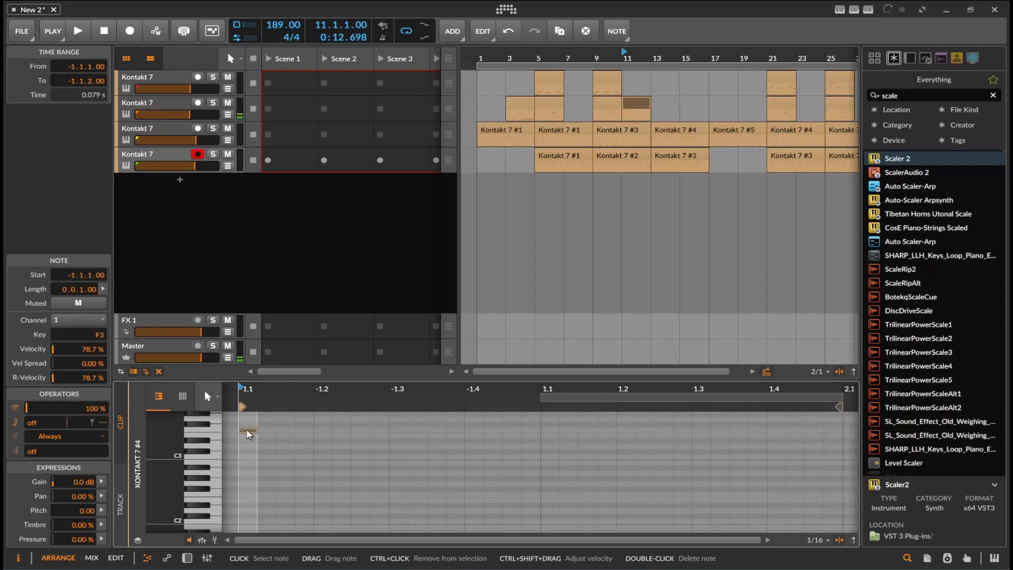
pyautogui.moveTo(249, 434); pyautogui.dragTo(435, 480)
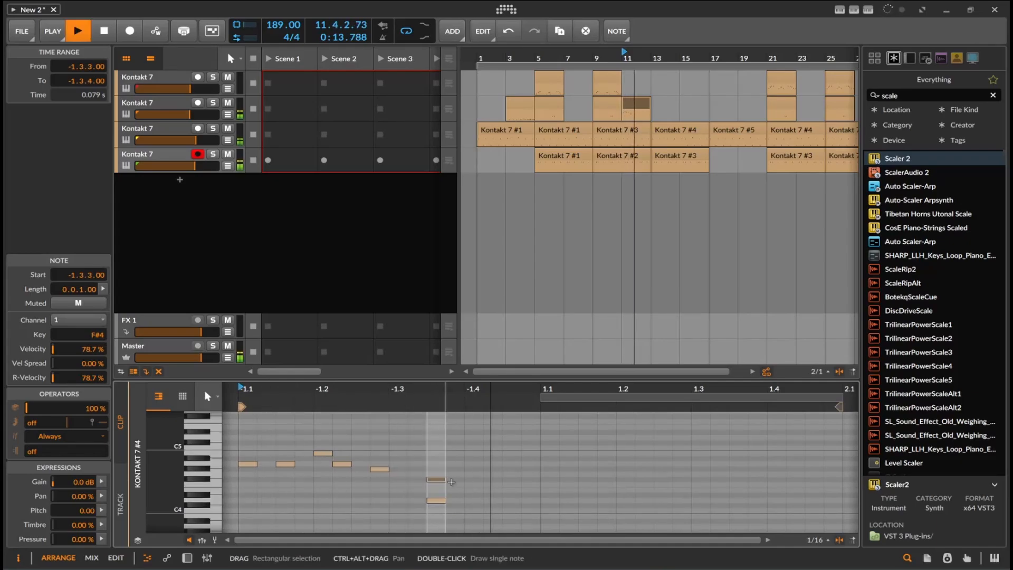
pyautogui.doubleClick(438, 501)
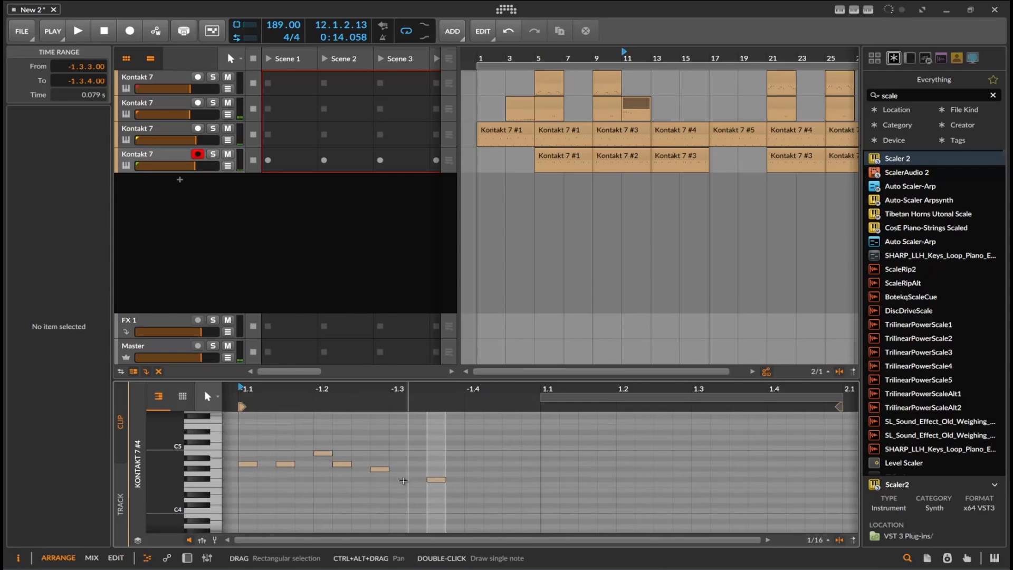
pyautogui.doubleClick(403, 481)
pyautogui.press('space')
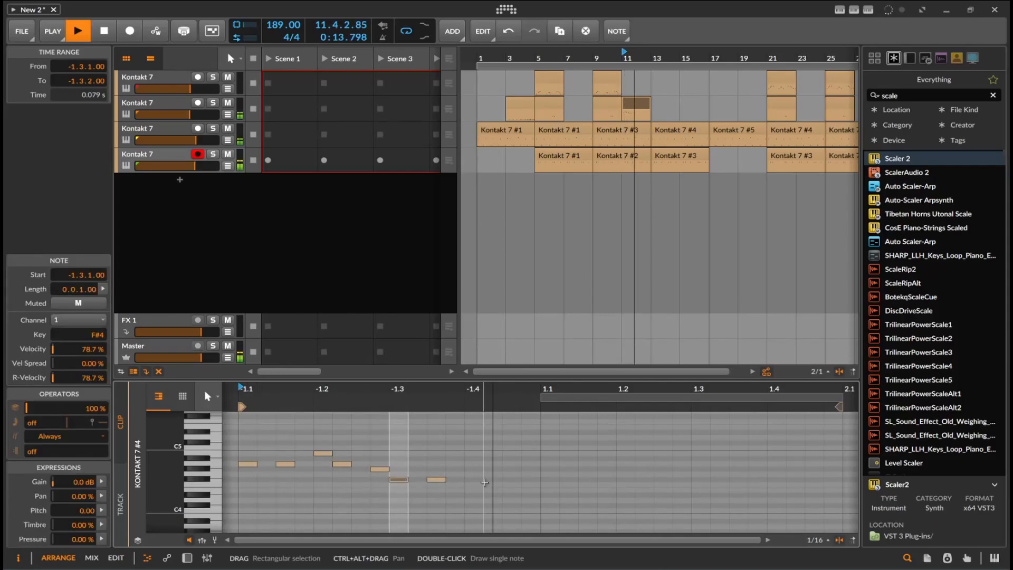
pyautogui.press('space')
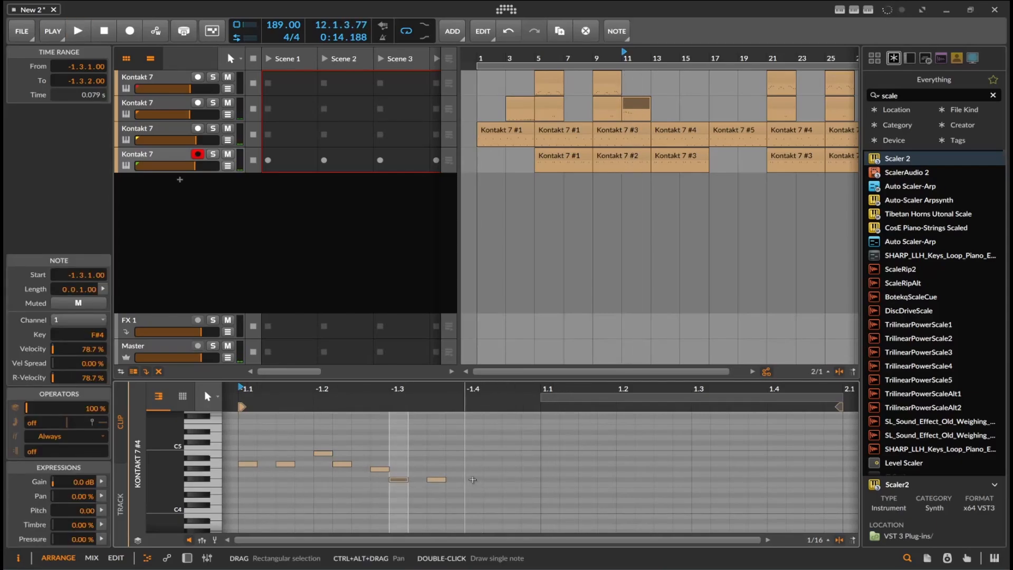
# - Add two C#4 sixteenth notes on the fourth beat of the new clip's first bar and audition the phrase from bar 11
pyautogui.doubleClick(474, 506)
pyautogui.doubleClick(512, 507)
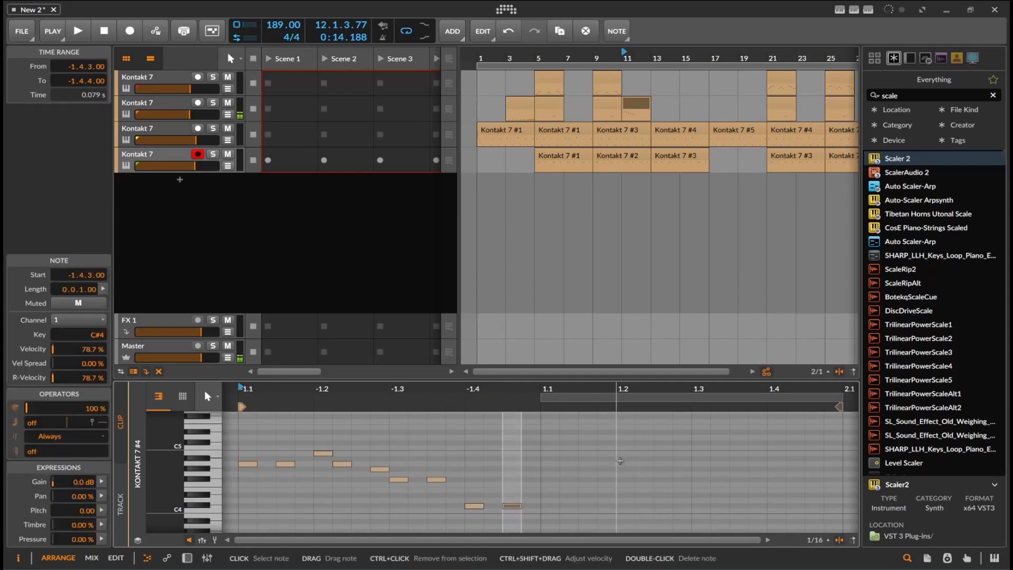
pyautogui.press('space')
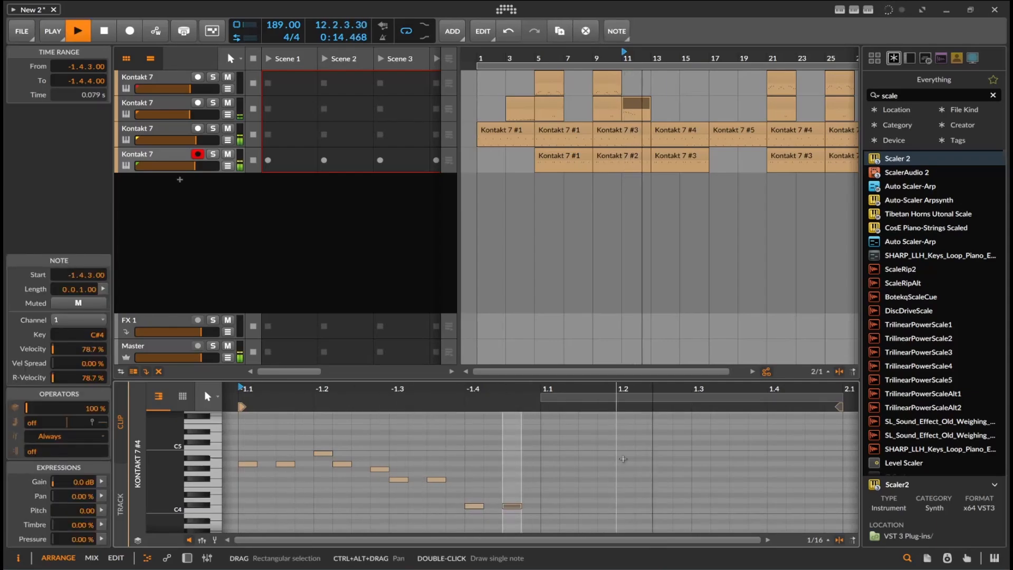
pyautogui.press('space')
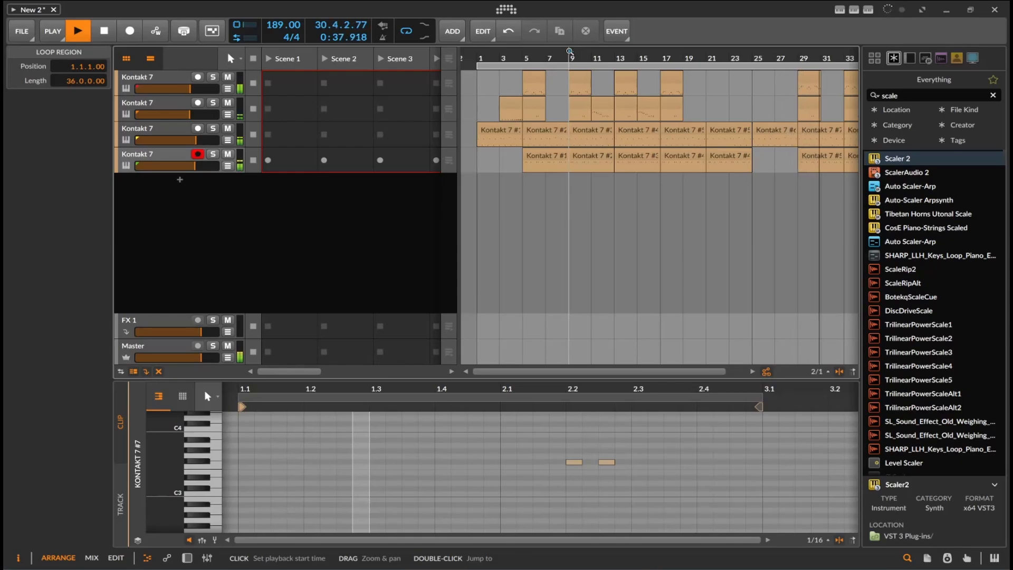
# - Copy the second track's two-bar clip from bar 3 to bar 27 and play the section from bar 25
pyautogui.press('space')
pyautogui.click(515, 105)
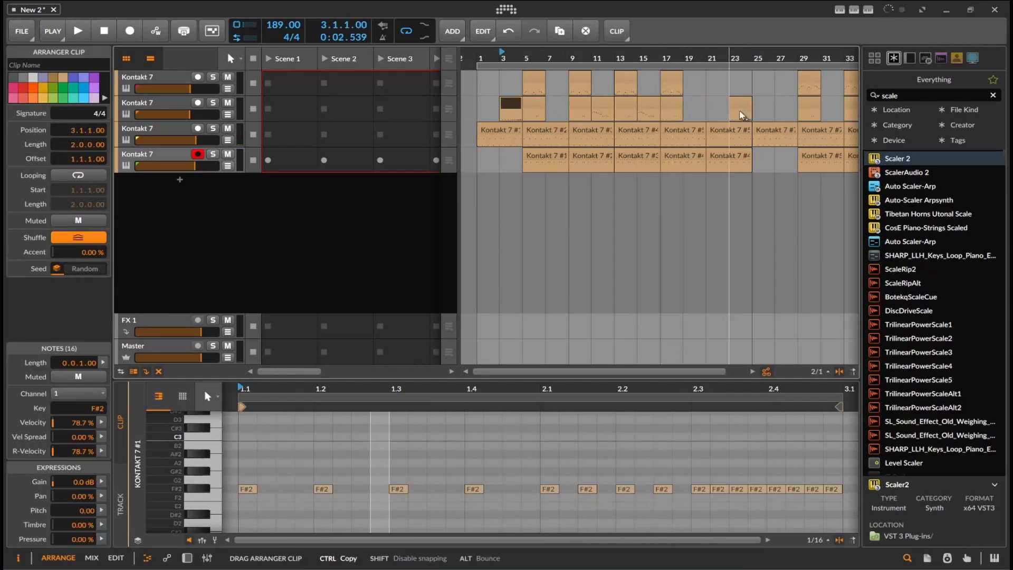
pyautogui.moveTo(743, 115); pyautogui.dragTo(786, 115)
pyautogui.click(753, 144)
pyautogui.press('space')
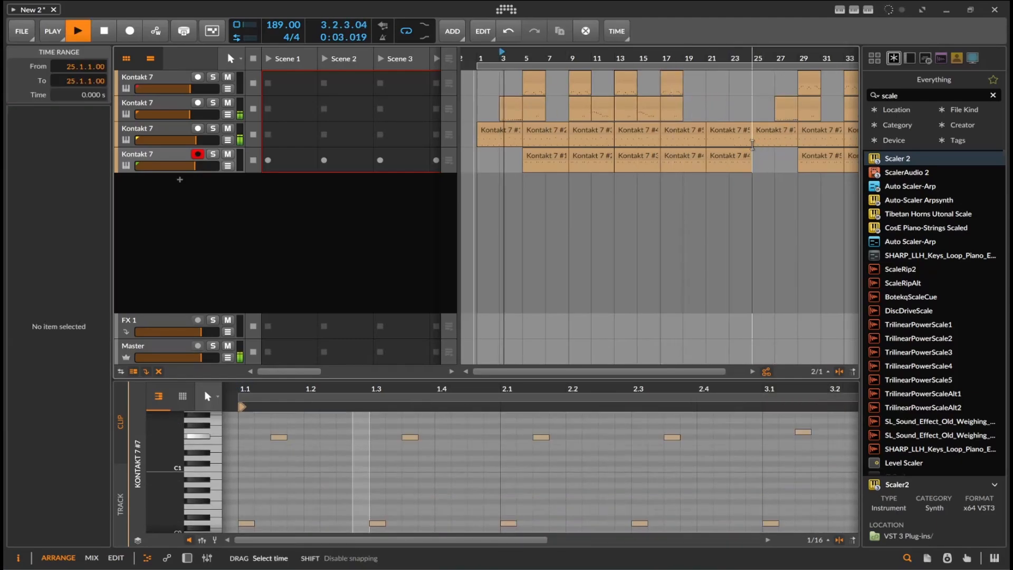
pyautogui.press('space')
pyautogui.press('space')
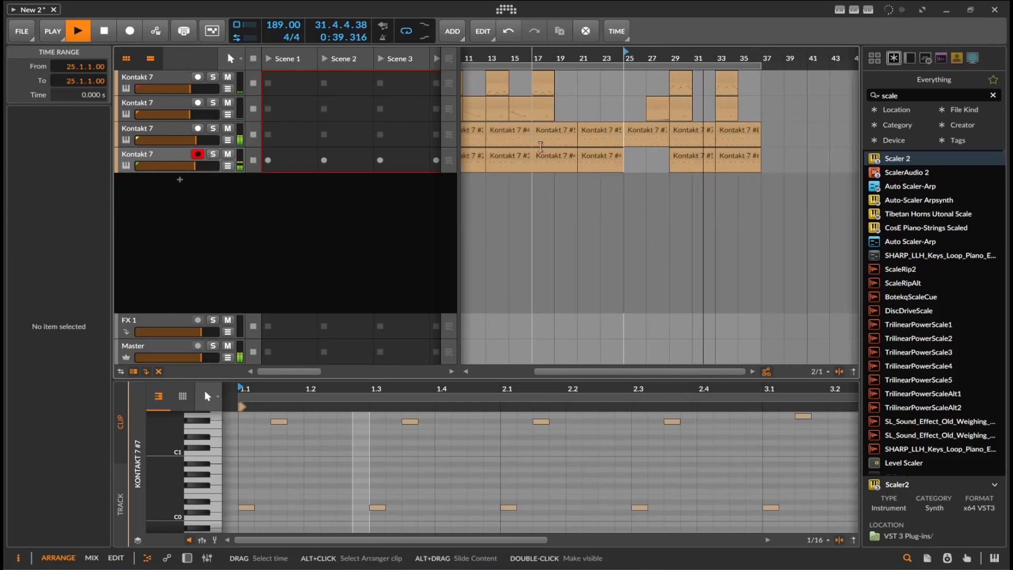
# - Copy the second track's descending melody clip from bar 15 to bar 31 and reverse the copy
pyautogui.click(520, 103)
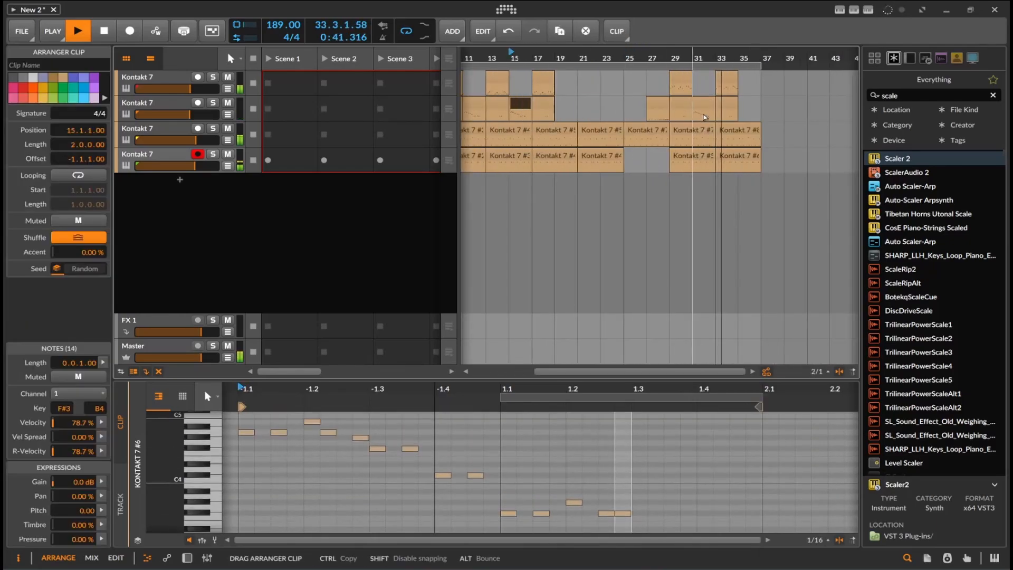
pyautogui.click(700, 111)
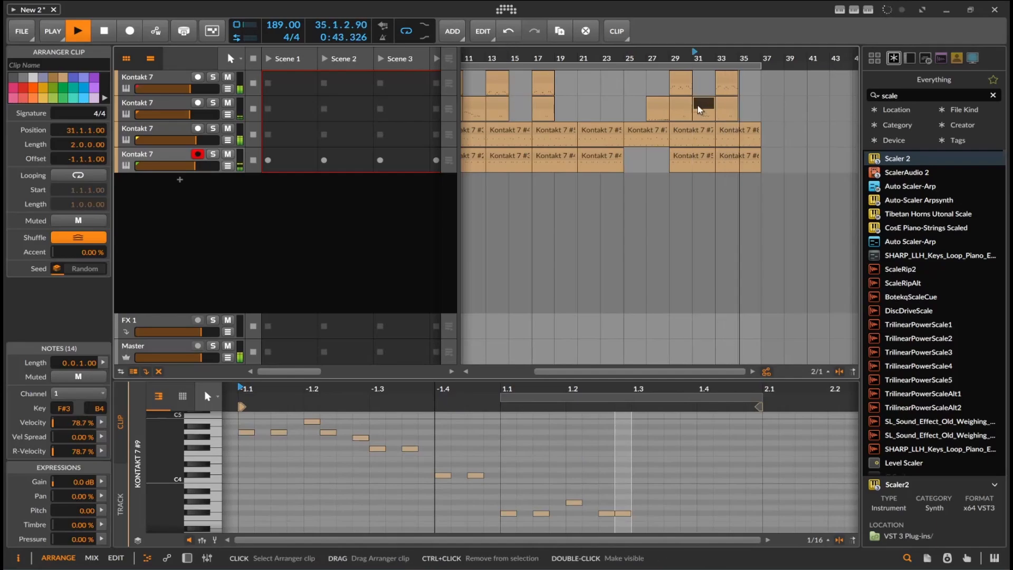
pyautogui.rightClick(701, 110)
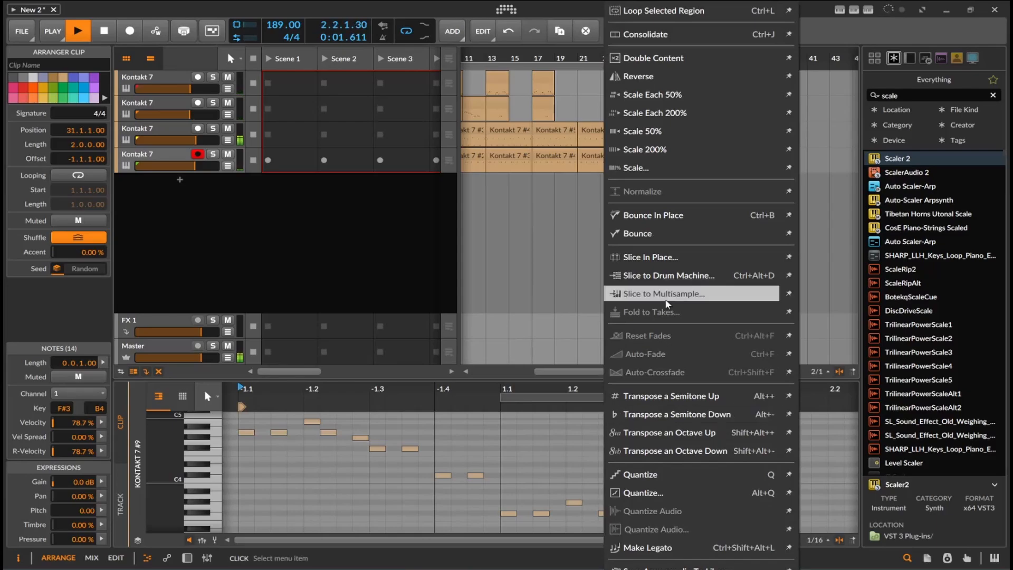
pyautogui.click(665, 76)
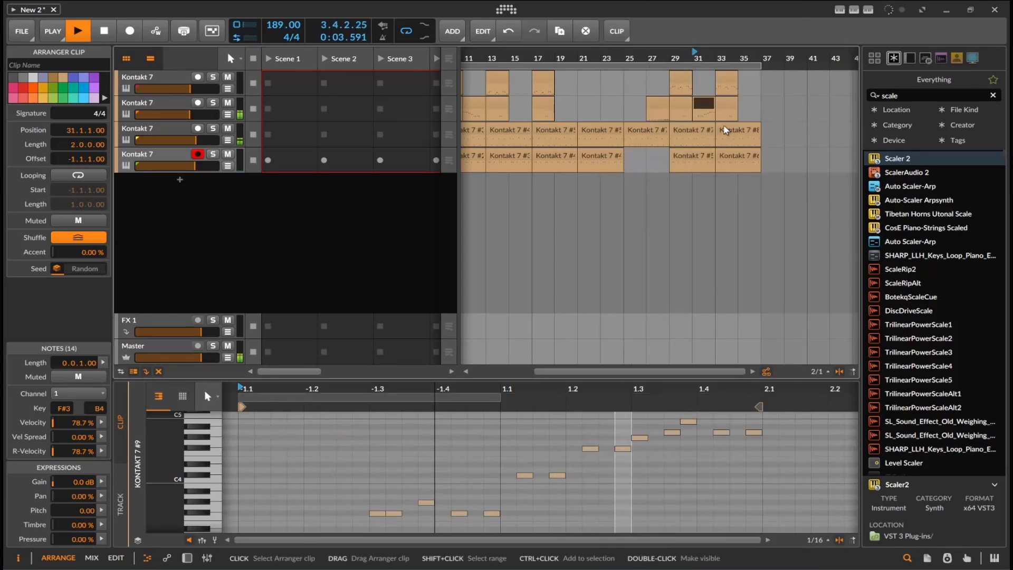
# - Copy the second track's reversed clip from bar 31 to bar 35 and play the whole arrangement from bar 1
pyautogui.moveTo(704, 106); pyautogui.dragTo(749, 107)
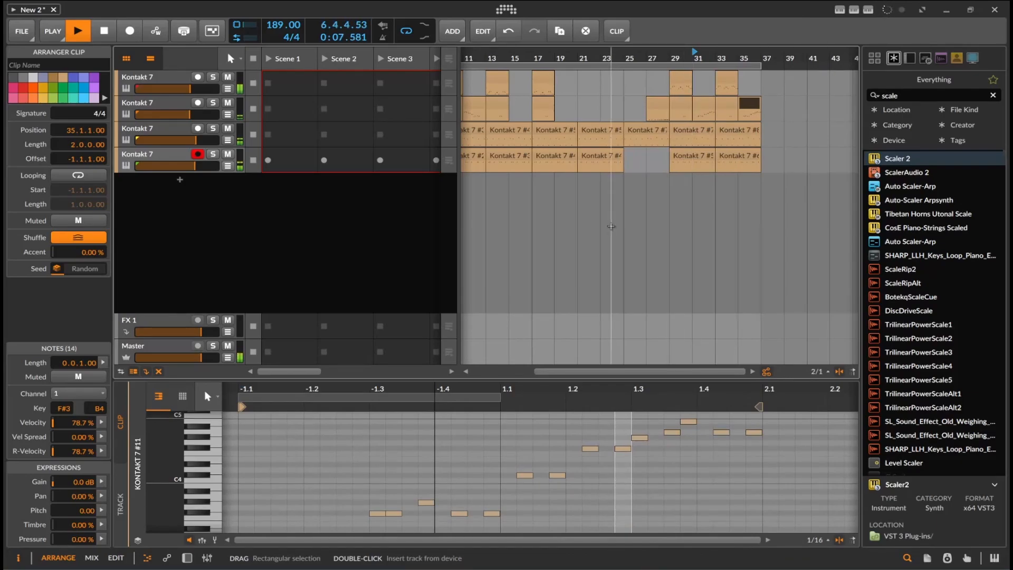
pyautogui.scroll(-2, 610, 227)
pyautogui.moveTo(607, 372); pyautogui.dragTo(578, 371)
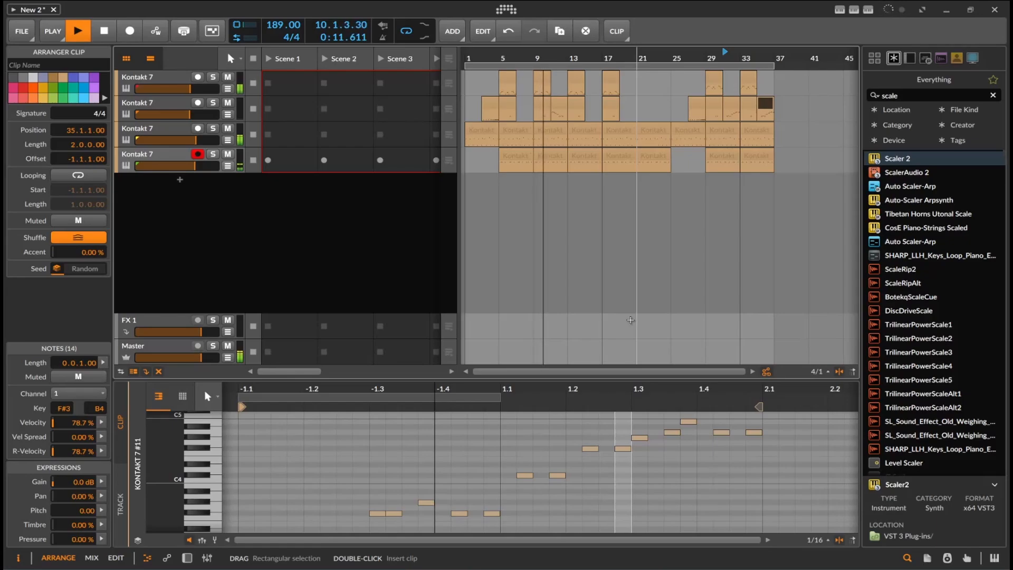
pyautogui.press('space')
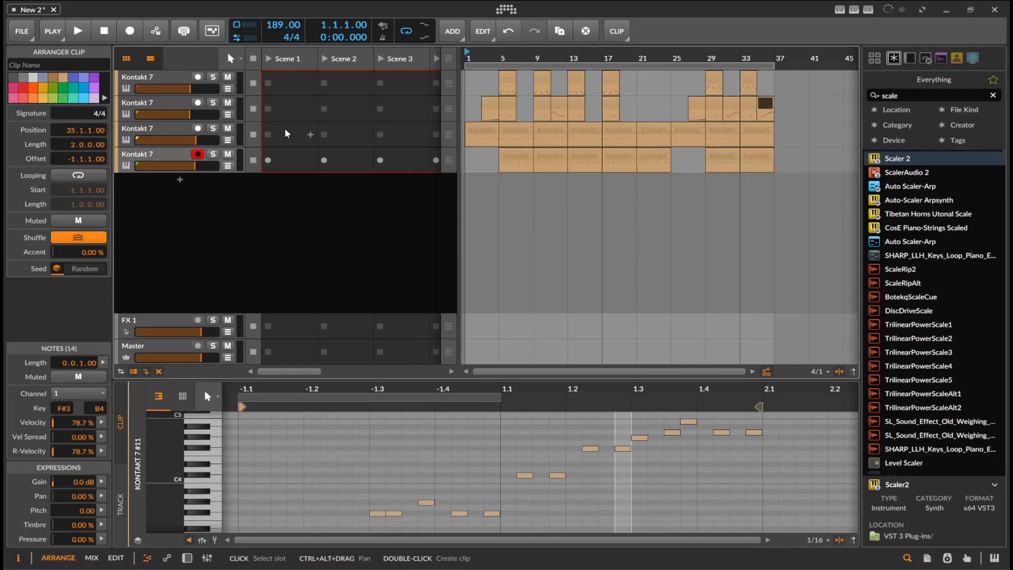
pyautogui.click(87, 32)
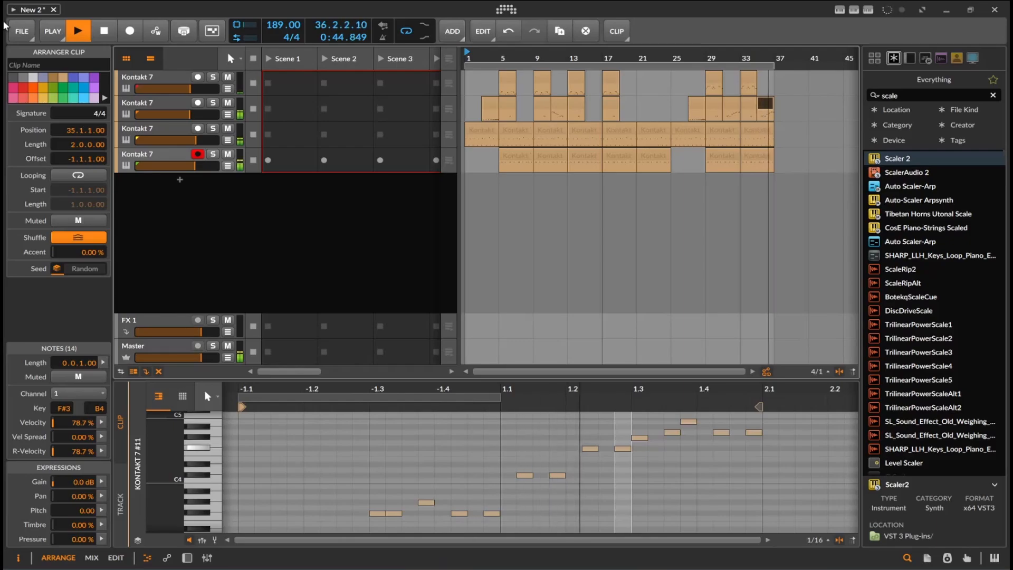
pyautogui.click(105, 32)
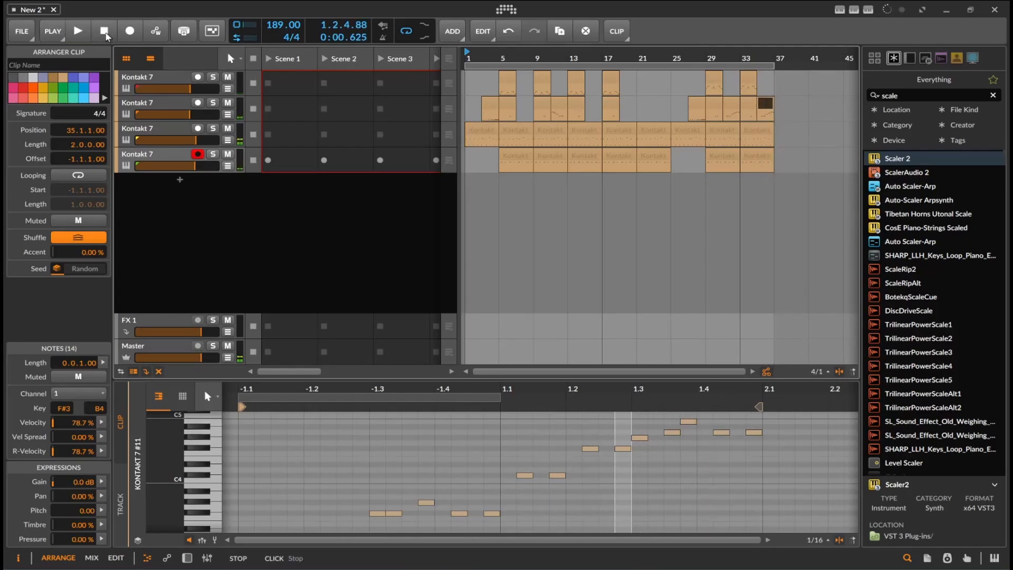